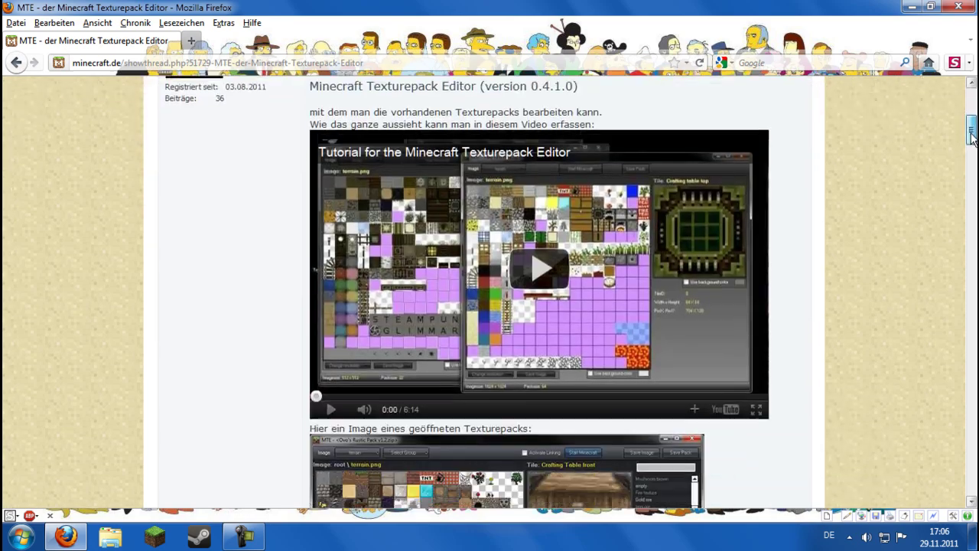
# Look through the forum post about the Minecraft Texturepack Editor, including its screenshots and the download links for the current version.
pyautogui.scroll(10, 972, 108)
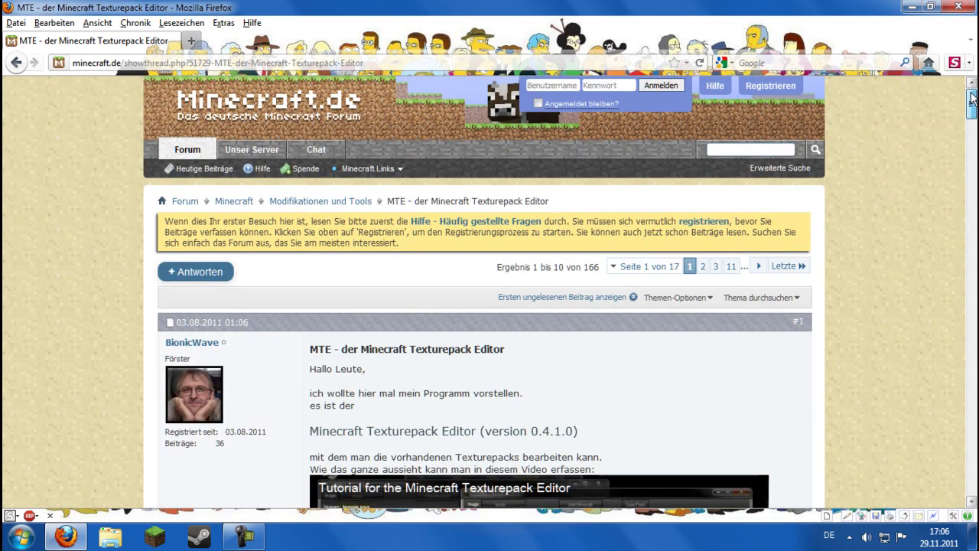
pyautogui.scroll(-5, 972, 108)
pyautogui.scroll(-5, 971, 121)
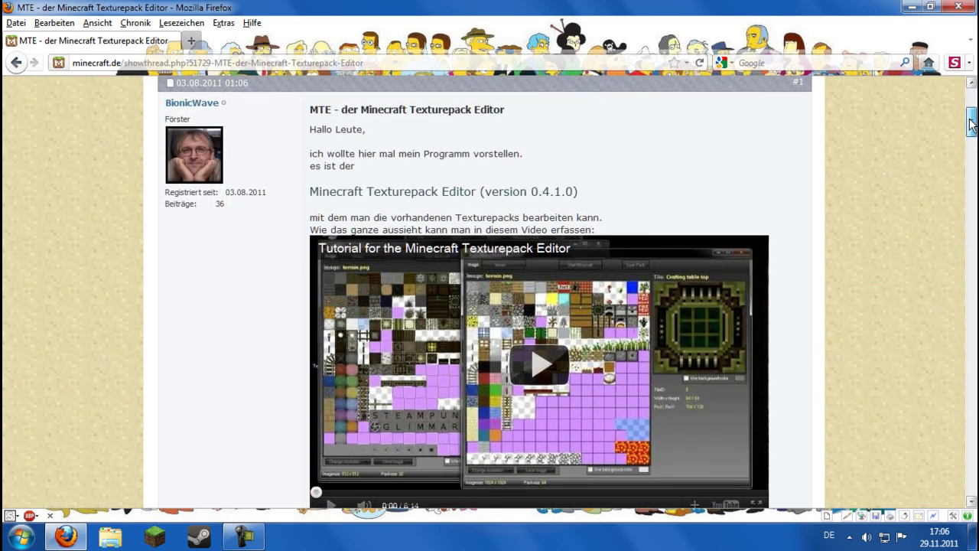
pyautogui.scroll(7, 971, 115)
pyautogui.scroll(1, 972, 113)
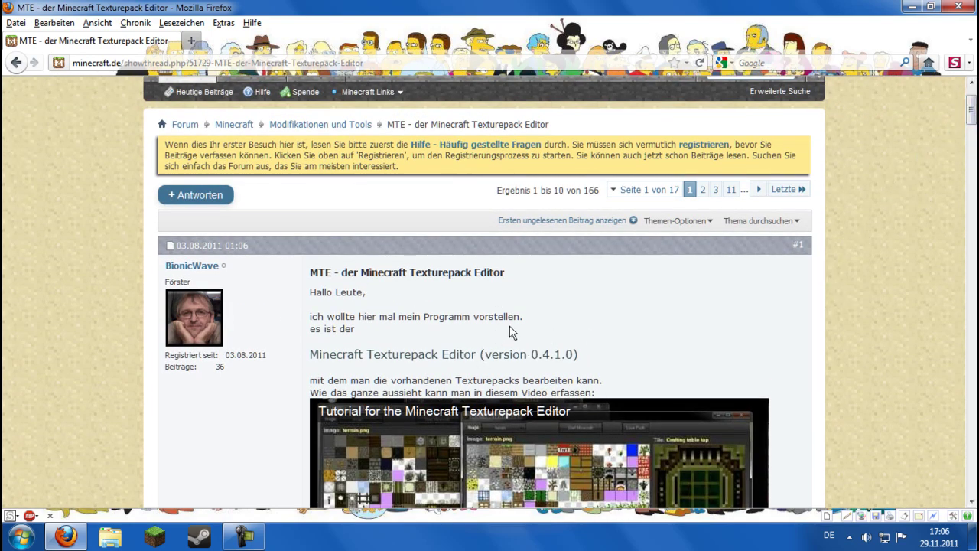
pyautogui.scroll(-7, 566, 336)
pyautogui.scroll(-2, 438, 437)
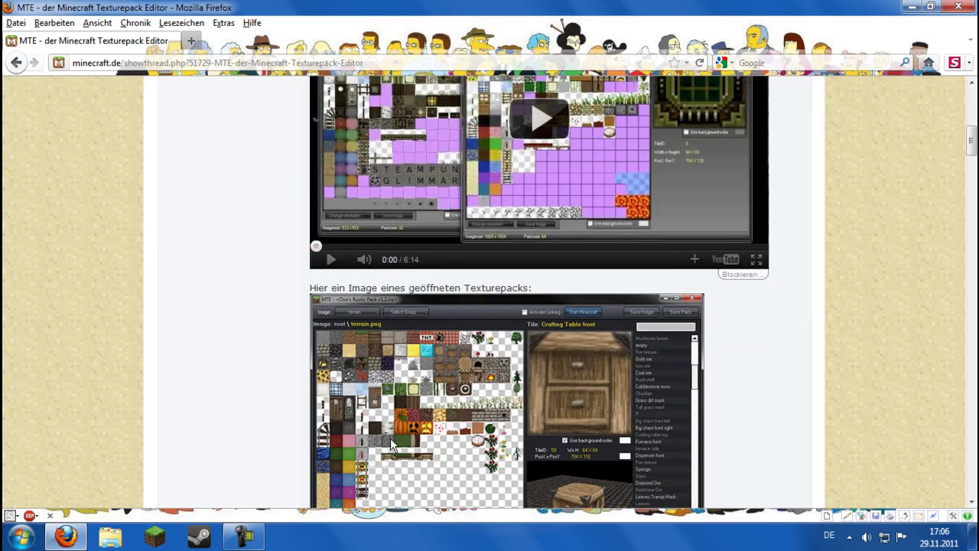
pyautogui.scroll(-6, 390, 437)
pyautogui.scroll(4, 391, 441)
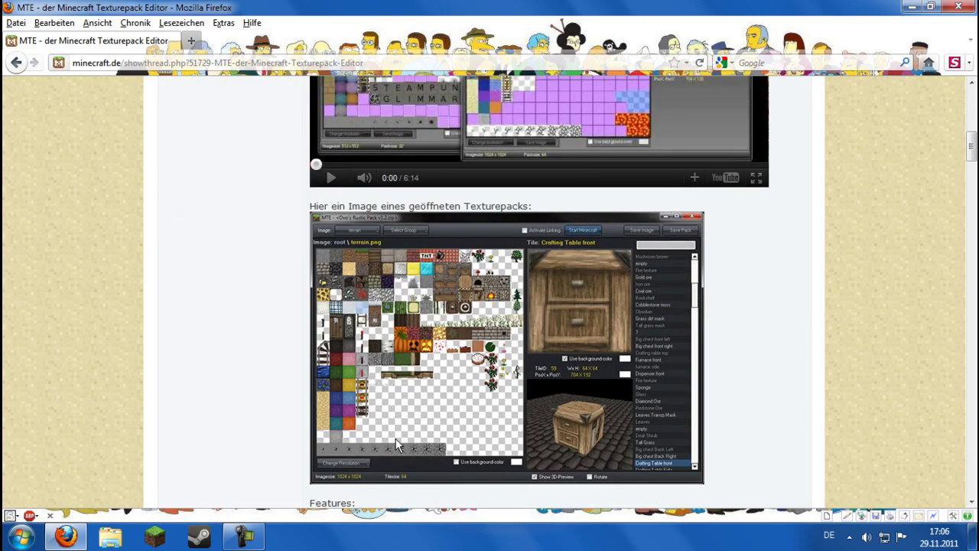
pyautogui.scroll(7, 449, 375)
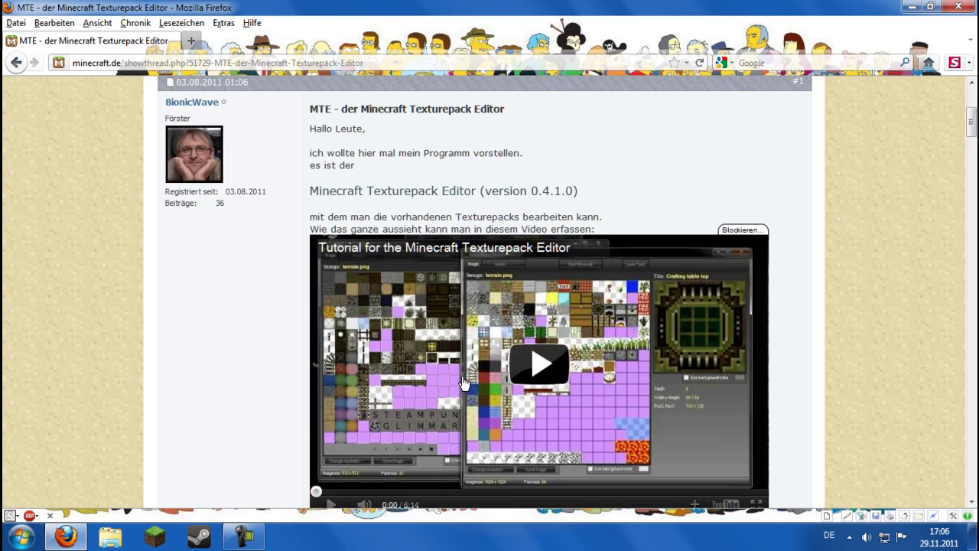
pyautogui.scroll(-13, 459, 351)
pyautogui.scroll(-18, 464, 342)
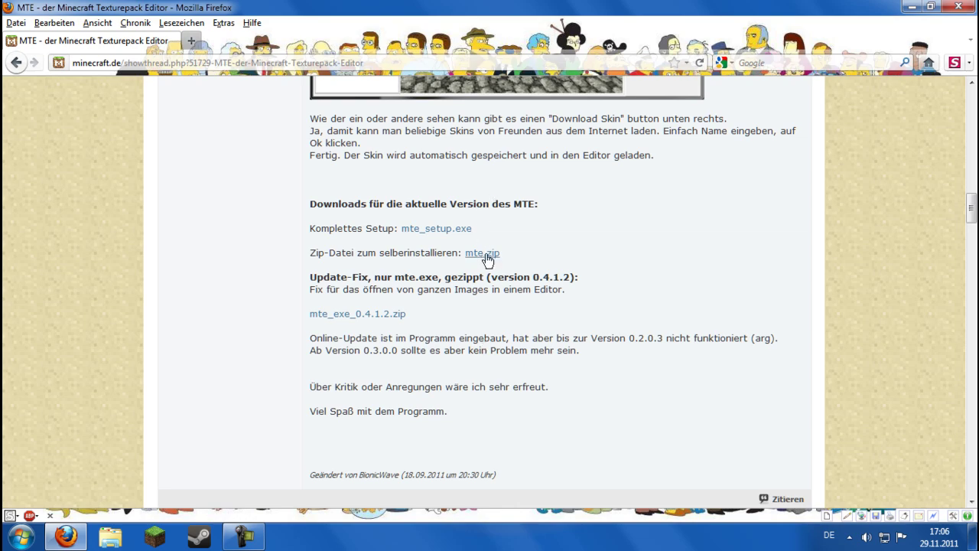
pyautogui.scroll(20, 566, 323)
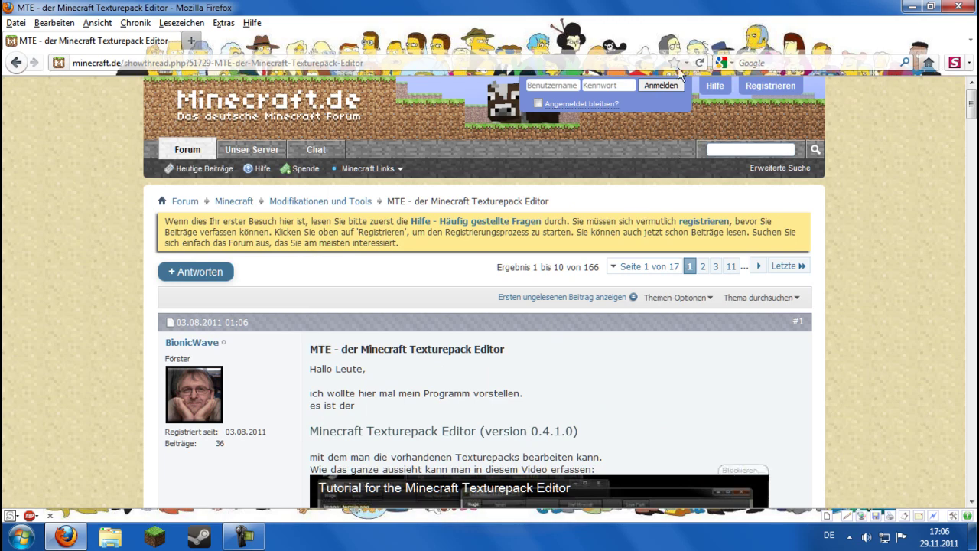
pyautogui.scroll(-5, 566, 337)
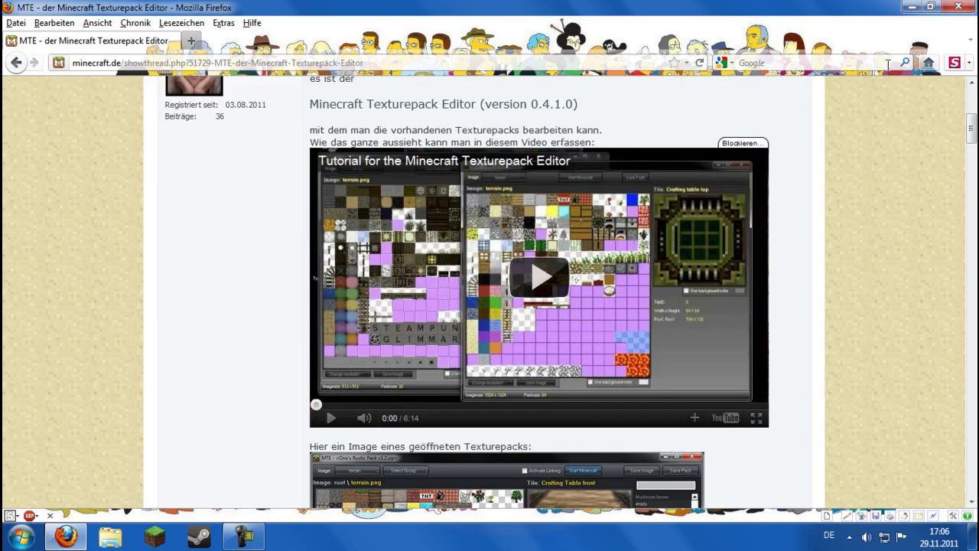
# Launch the Minecraft Texturepack Editor from the desktop and check the Minecraft folder path in its options.
pyautogui.click(910, 6)
pyautogui.doubleClick(55, 158)
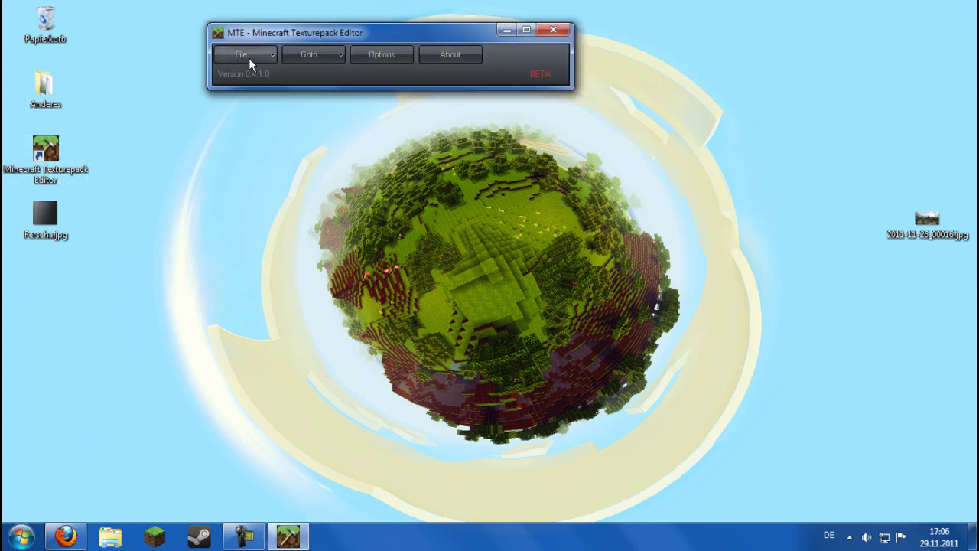
pyautogui.click(389, 52)
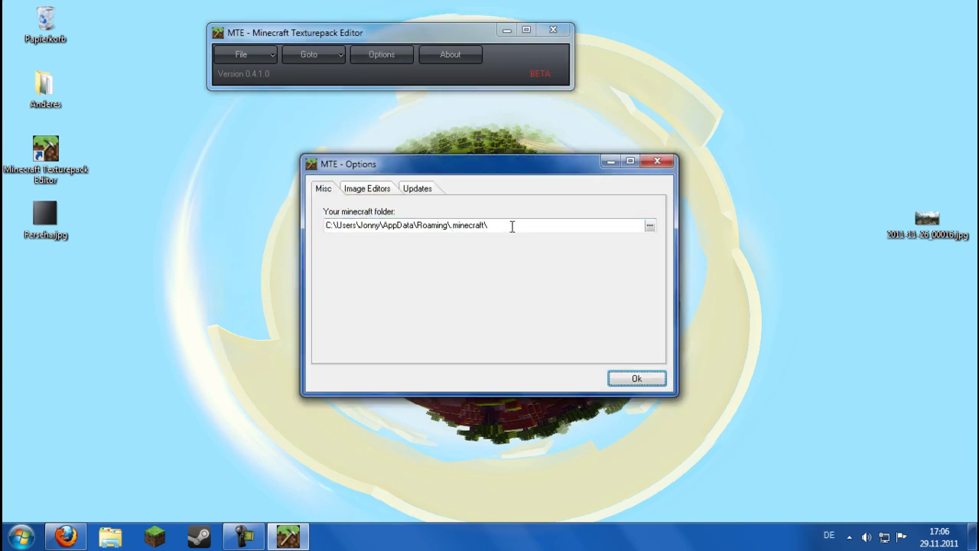
pyautogui.click(513, 225)
pyautogui.moveTo(511, 227); pyautogui.dragTo(316, 229)
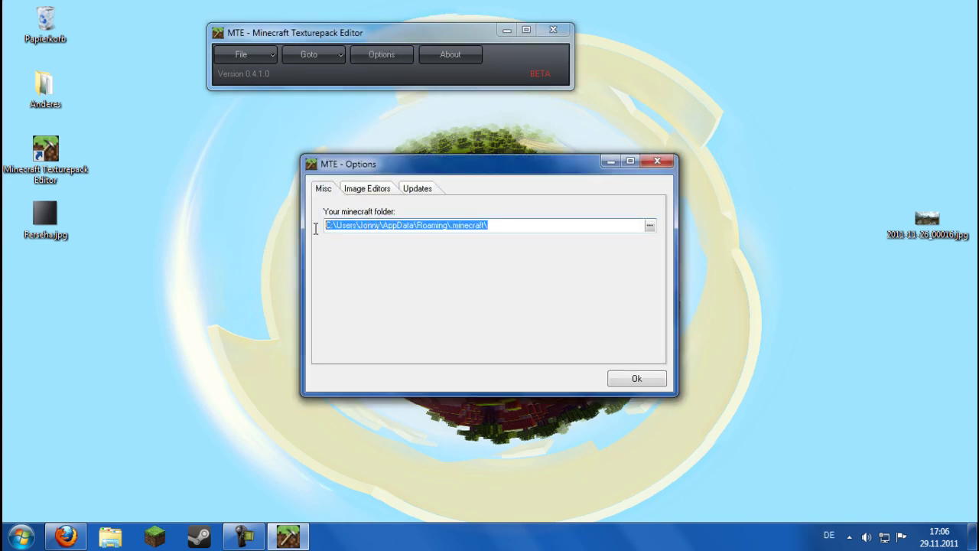
pyautogui.click(540, 227)
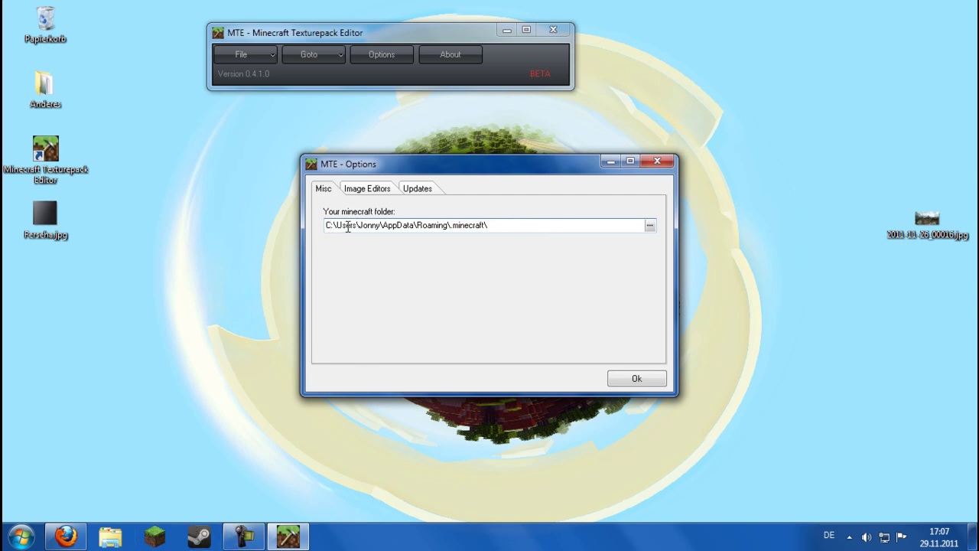
pyautogui.moveTo(367, 228); pyautogui.dragTo(389, 228)
pyautogui.click(504, 226)
# Open the .minecraft\texturepacks folder by running %appdata%, and place its window at the edge of the desktop.
pyautogui.click(110, 535)
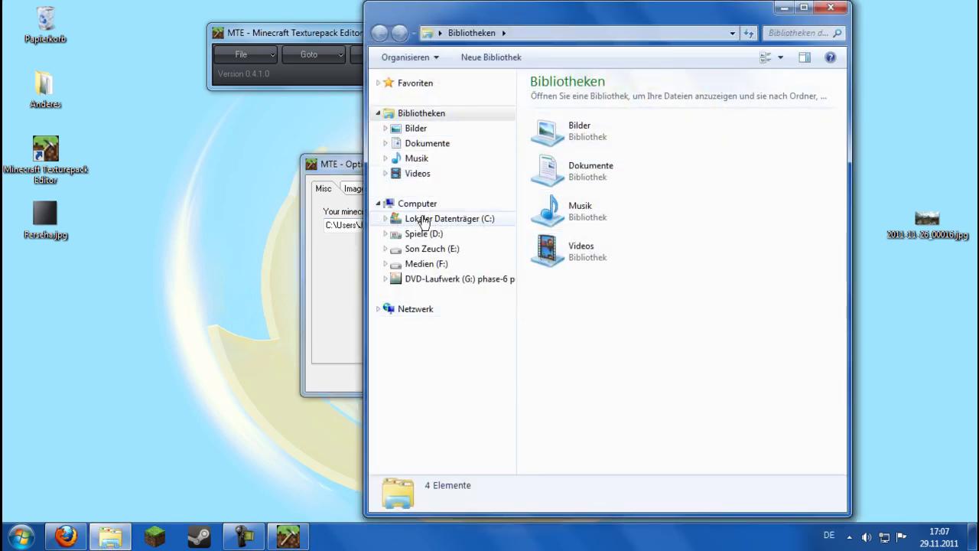
pyautogui.click(831, 6)
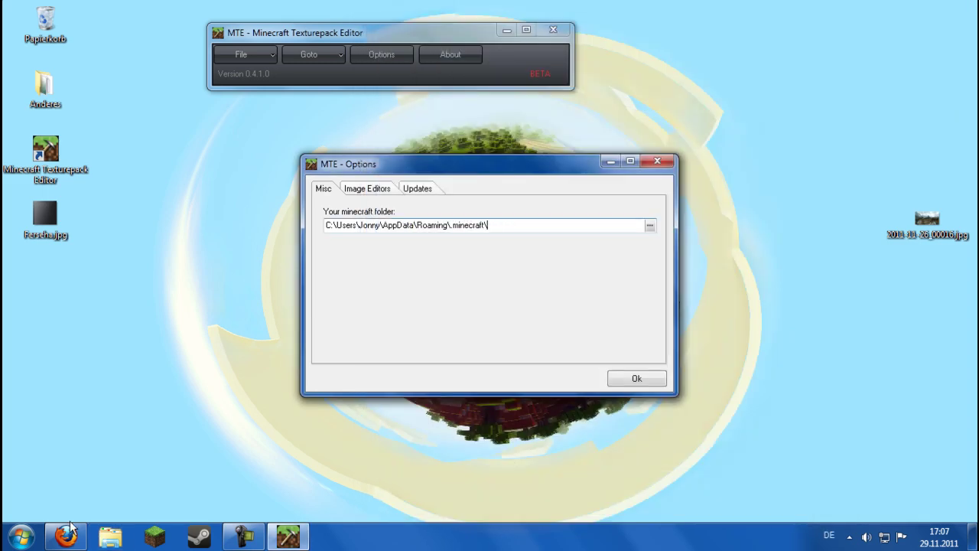
pyautogui.press('super+r')
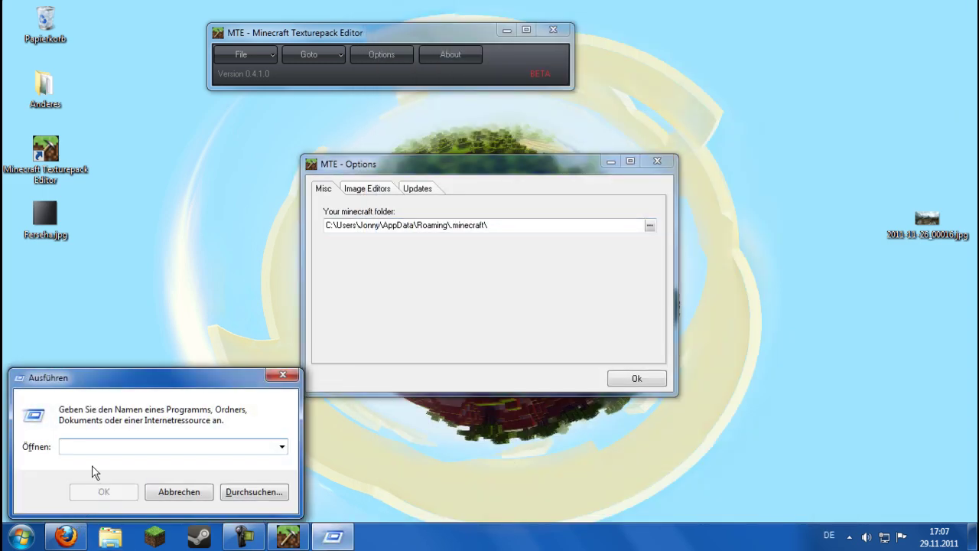
pyautogui.write('%appdata%')
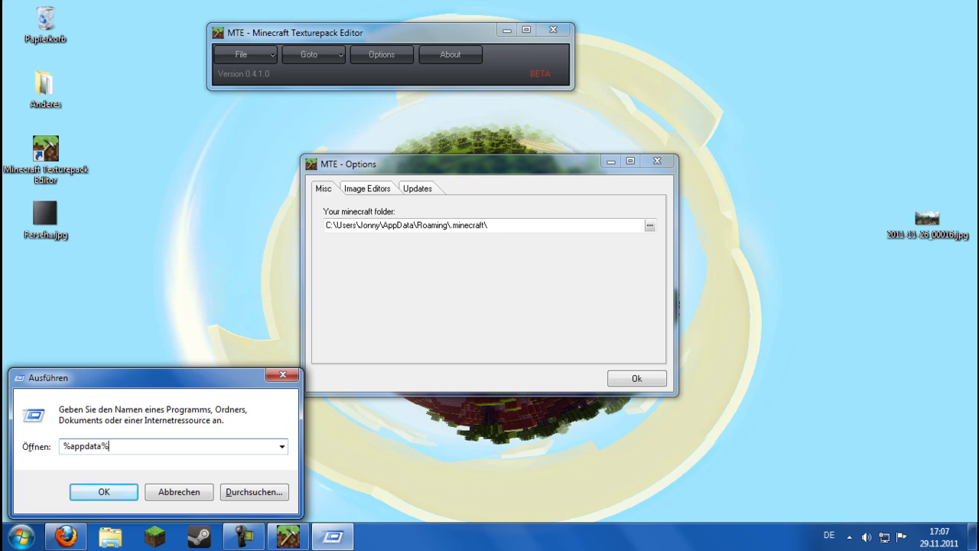
pyautogui.press('Return')
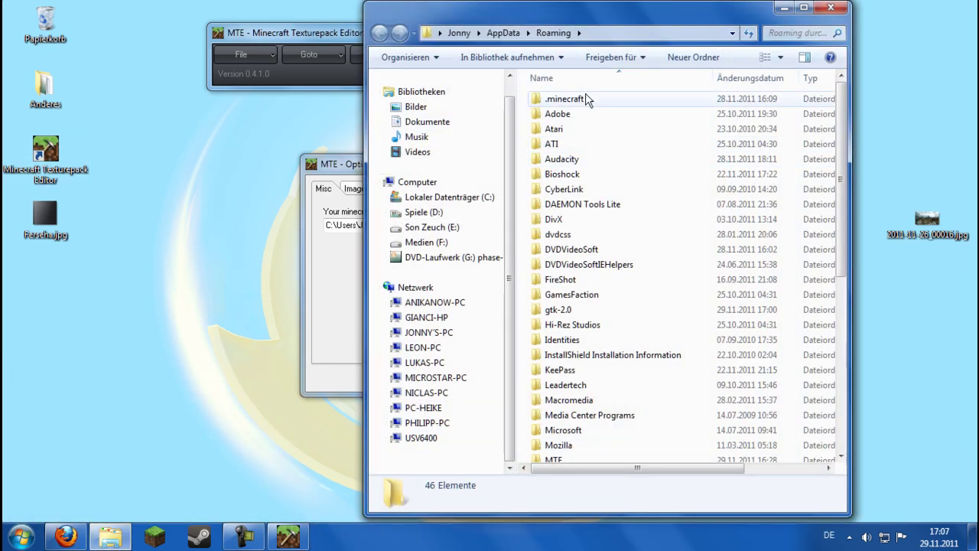
pyautogui.doubleClick(592, 98)
pyautogui.doubleClick(570, 175)
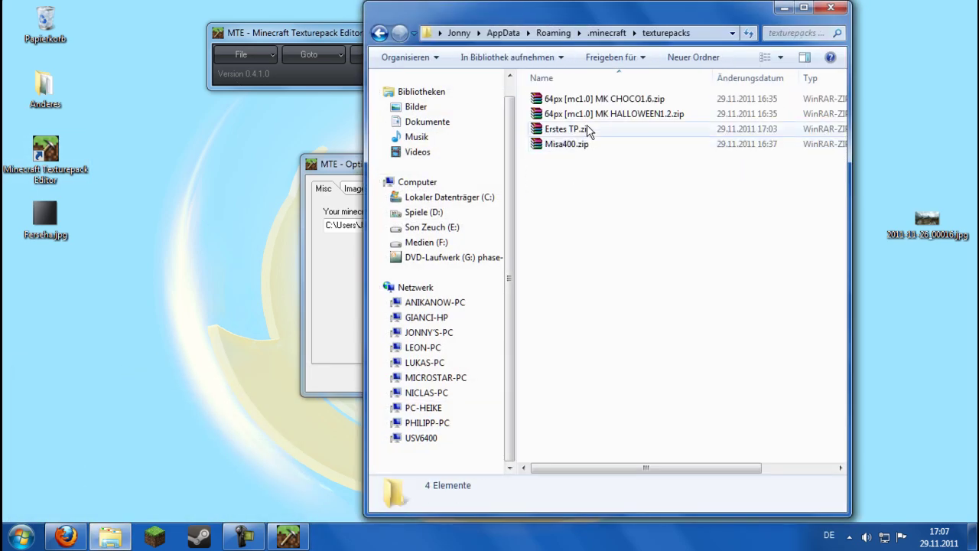
pyautogui.moveTo(600, 14); pyautogui.dragTo(977, 28)
# Review the editor's image editor and update options, and close the options dialog.
pyautogui.moveTo(451, 172); pyautogui.dragTo(282, 170)
pyautogui.click(199, 191)
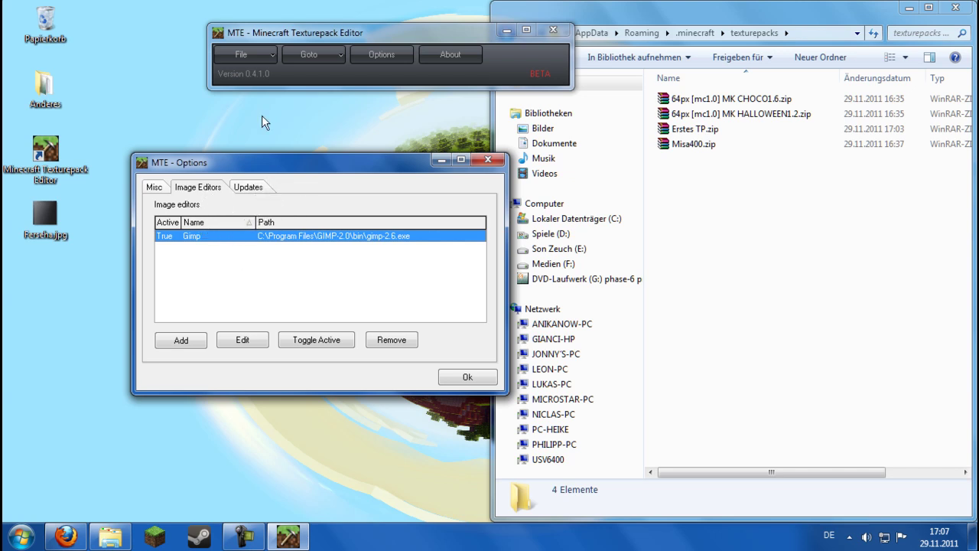
pyautogui.click(248, 188)
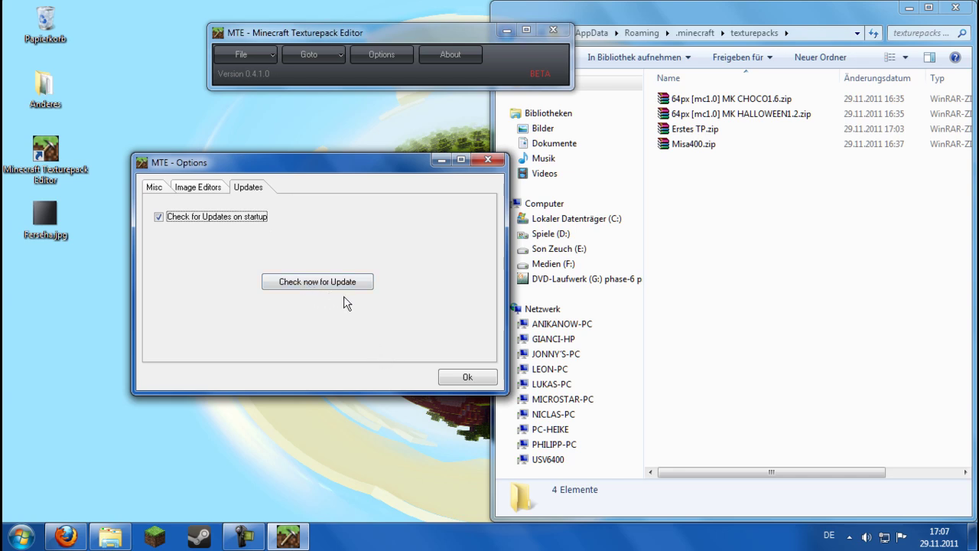
pyautogui.click(468, 379)
# Open the texture pack "64px [mc1.0] MK CHOCO1.6" in the Minecraft Texturepack Editor.
pyautogui.click(263, 52)
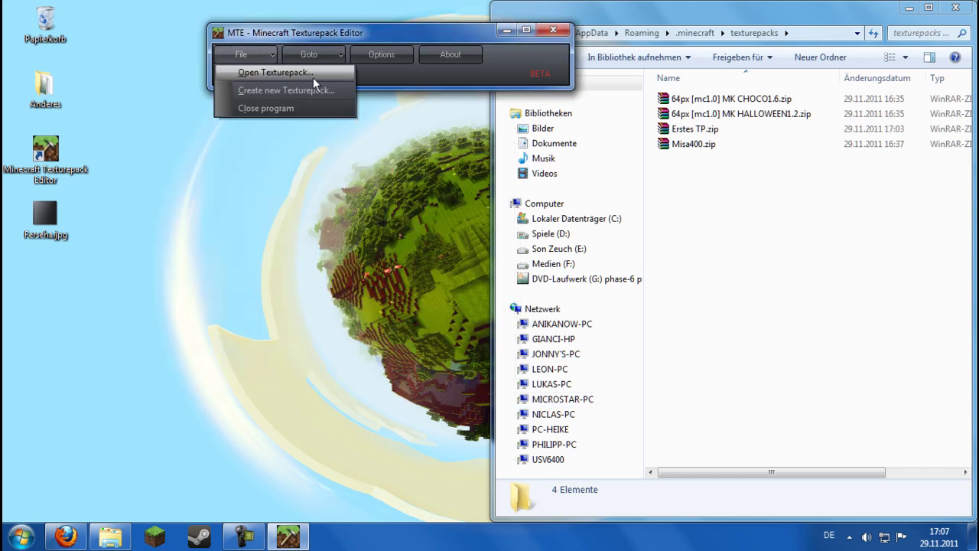
pyautogui.click(273, 72)
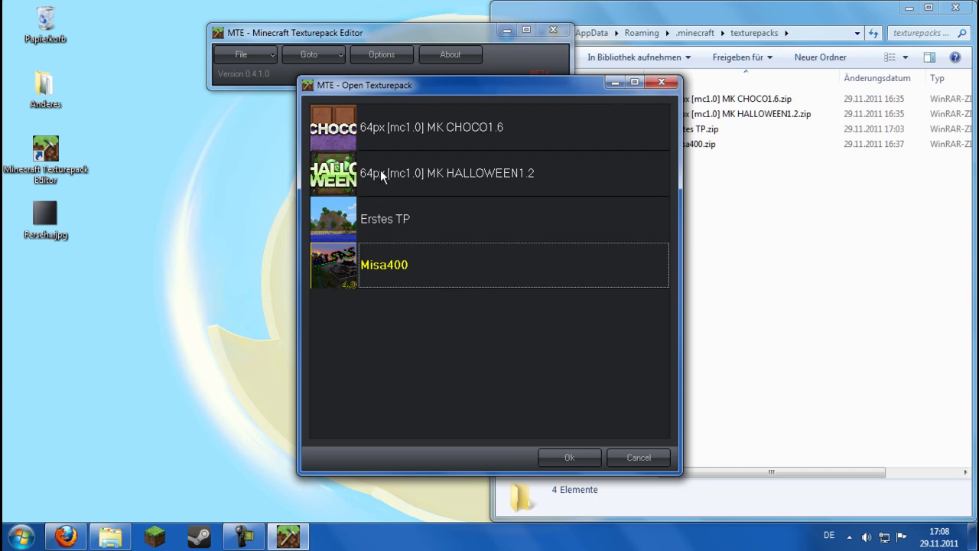
pyautogui.click(342, 138)
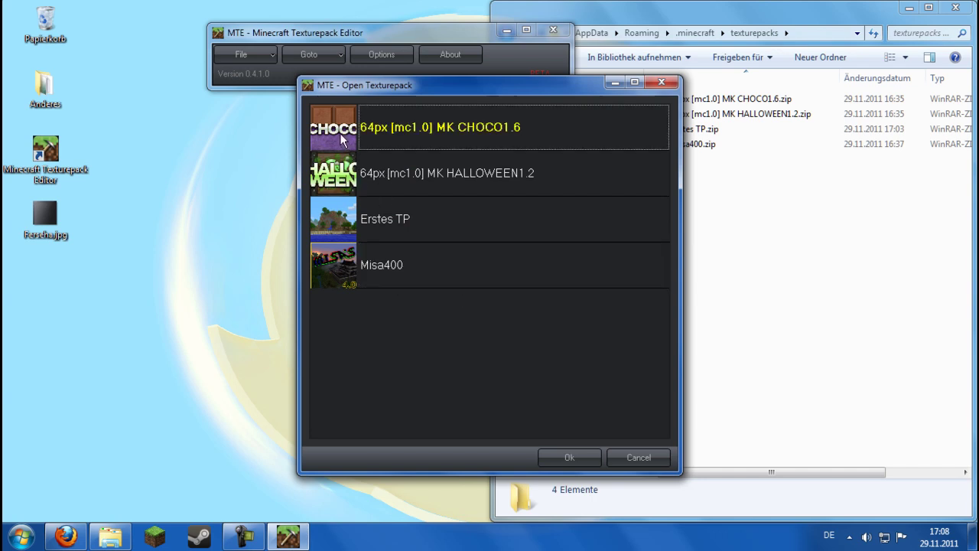
pyautogui.click(569, 457)
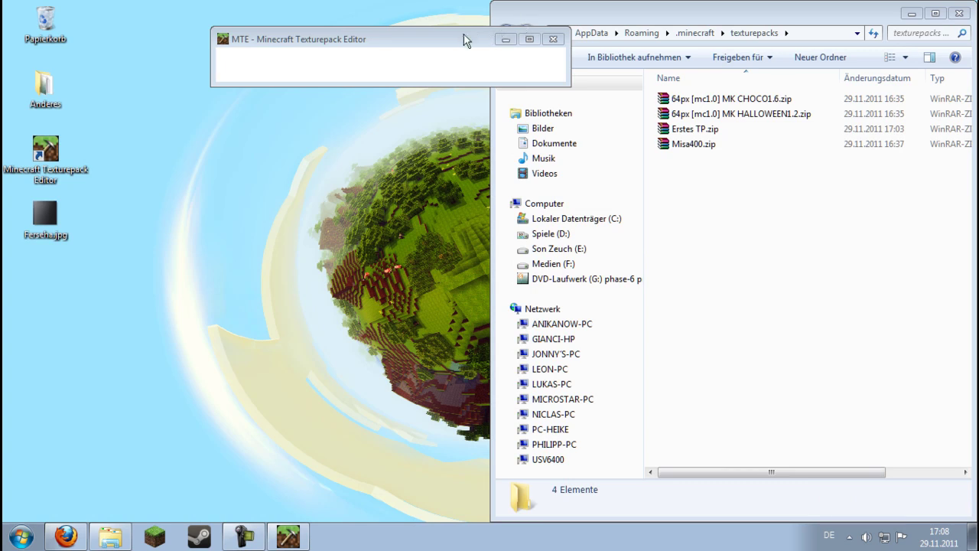
pyautogui.moveTo(463, 39); pyautogui.dragTo(390, 46)
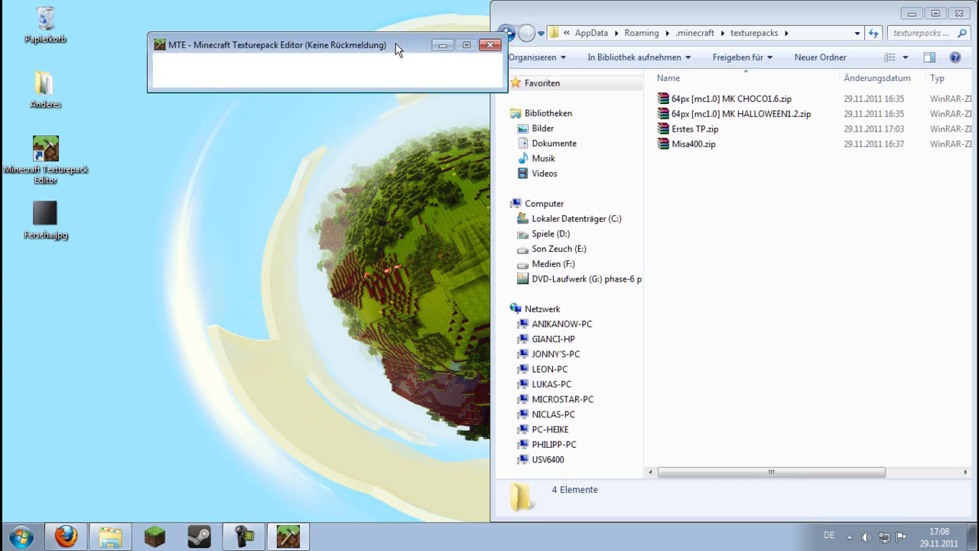
pyautogui.click(540, 173)
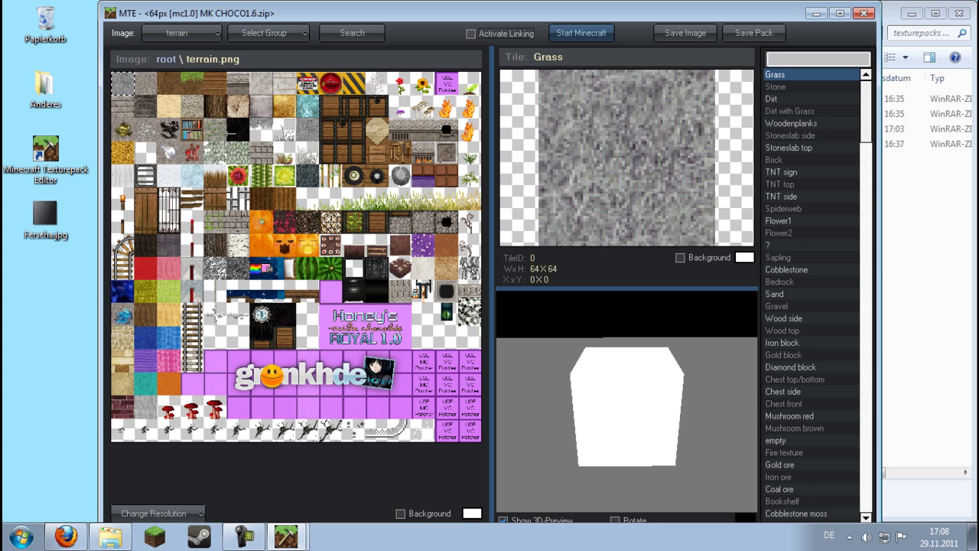
# Preview the piston tiles of terrain.png, ending on the Piston Panel tile.
pyautogui.press('pagedown')
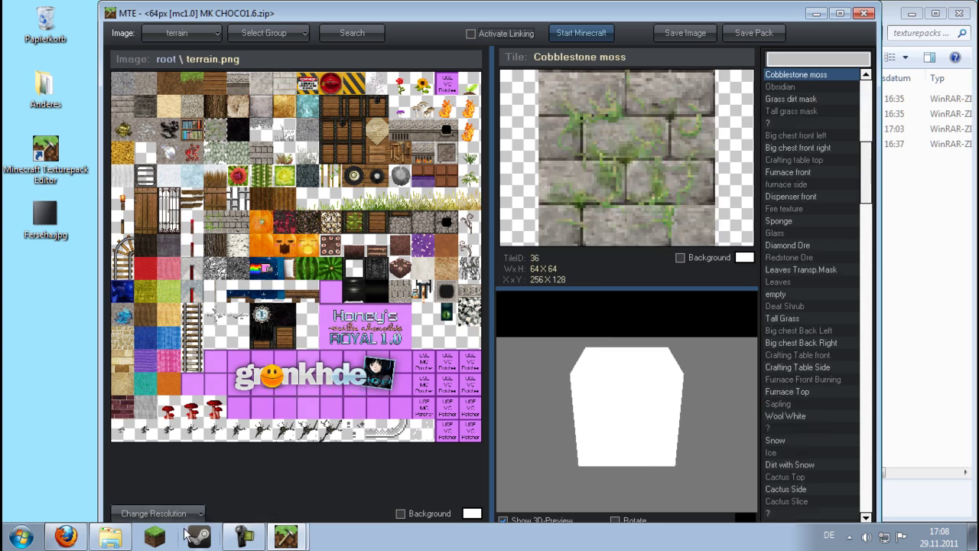
pyautogui.click(381, 224)
pyautogui.click(397, 226)
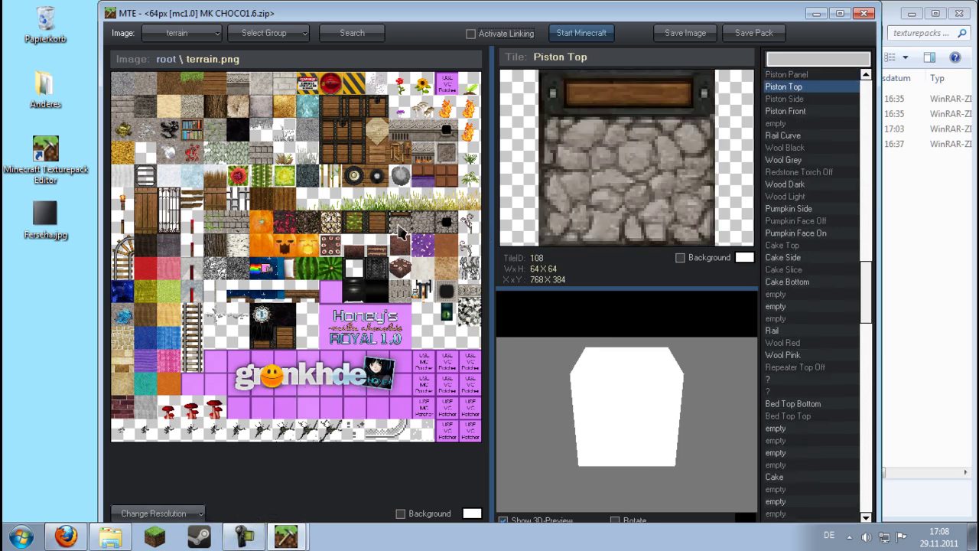
pyautogui.click(419, 226)
pyautogui.click(375, 224)
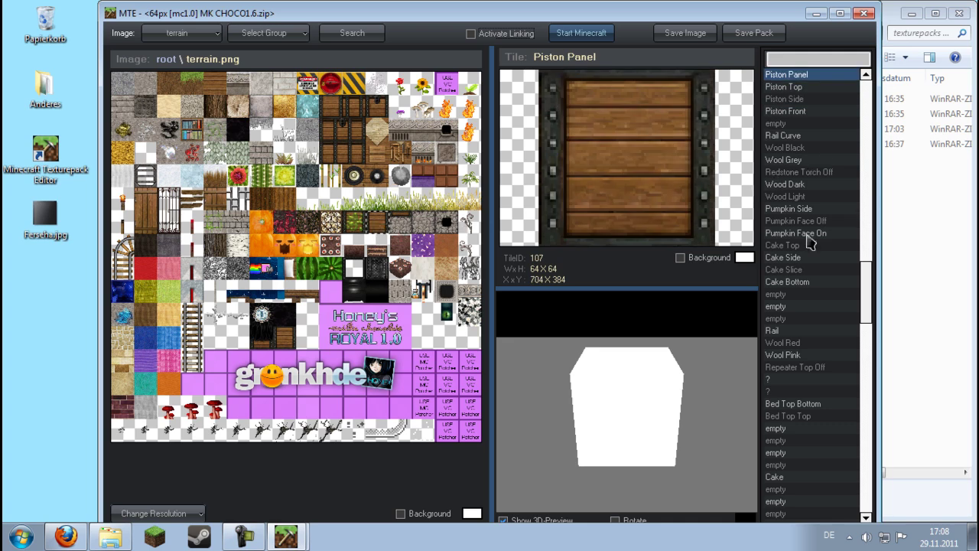
# Preview the crafting table's side, front and top tiles, and the "USE MC Patcher" placeholder tile.
pyautogui.click(398, 159)
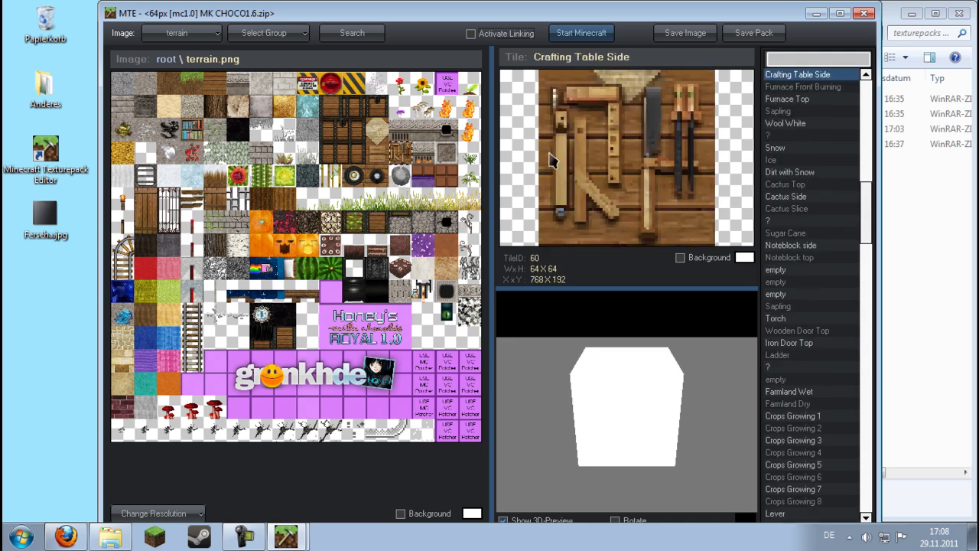
pyautogui.click(381, 157)
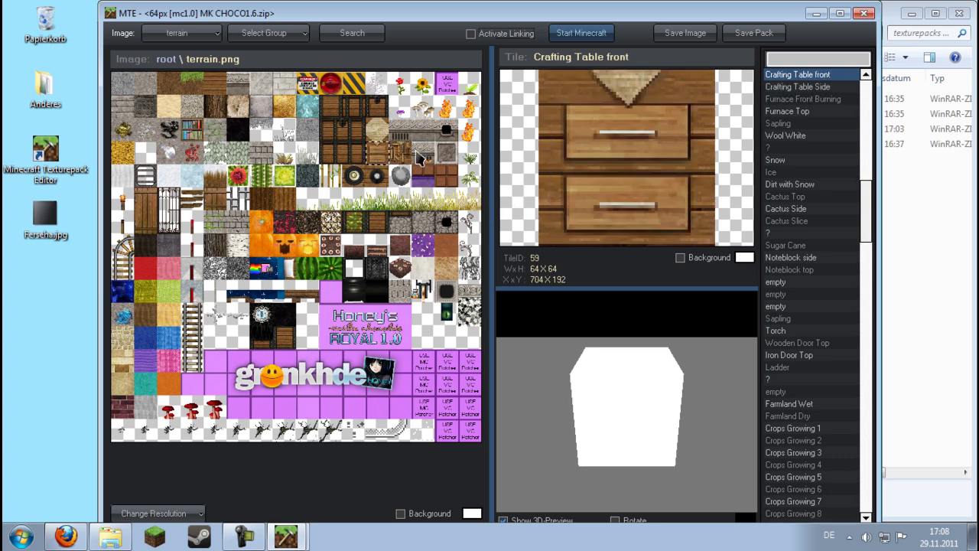
pyautogui.click(404, 157)
pyautogui.click(384, 157)
pyautogui.click(399, 157)
pyautogui.click(381, 157)
pyautogui.click(399, 158)
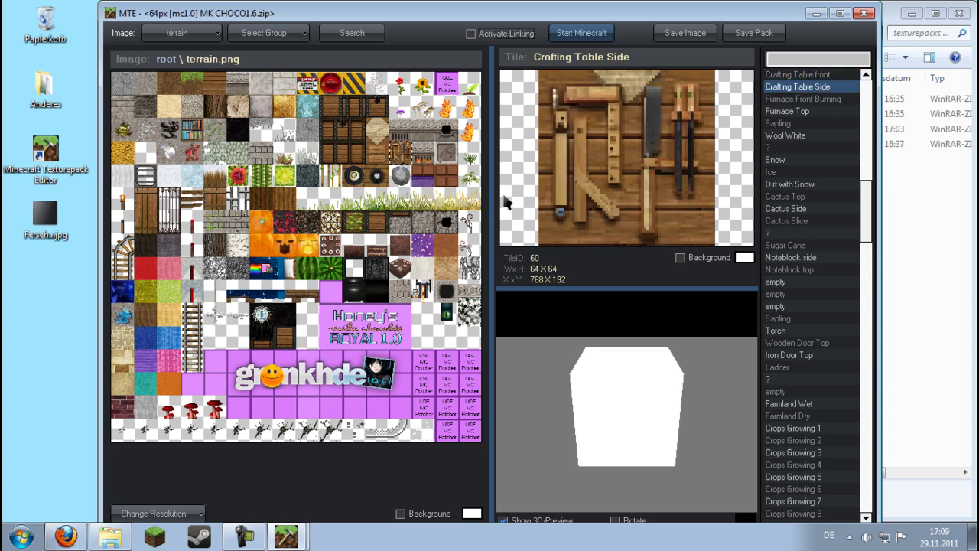
pyautogui.click(382, 132)
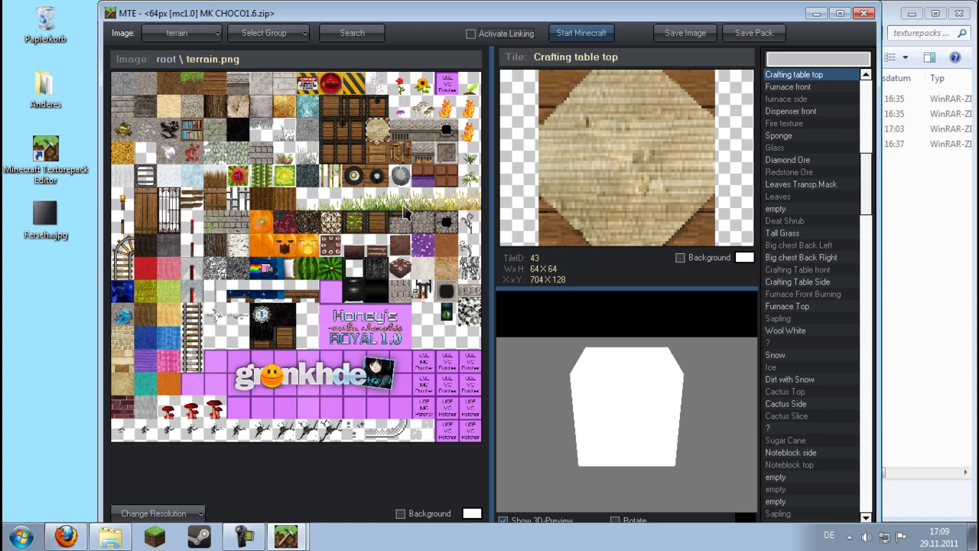
pyautogui.click(429, 133)
pyautogui.click(448, 85)
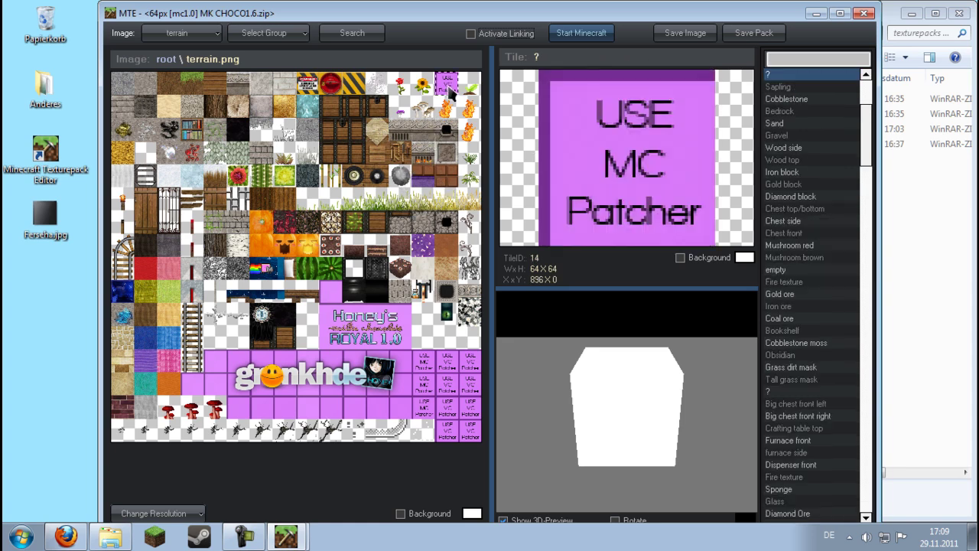
# Preview the Water 2 and Netherrack tiles of terrain.png in the CHOCO1.6 pack.
pyautogui.click(444, 364)
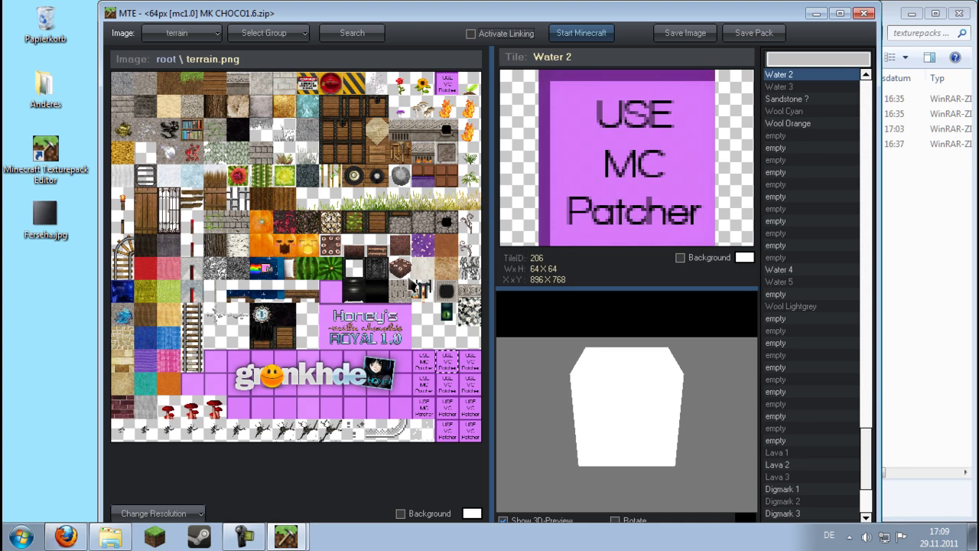
pyautogui.click(284, 221)
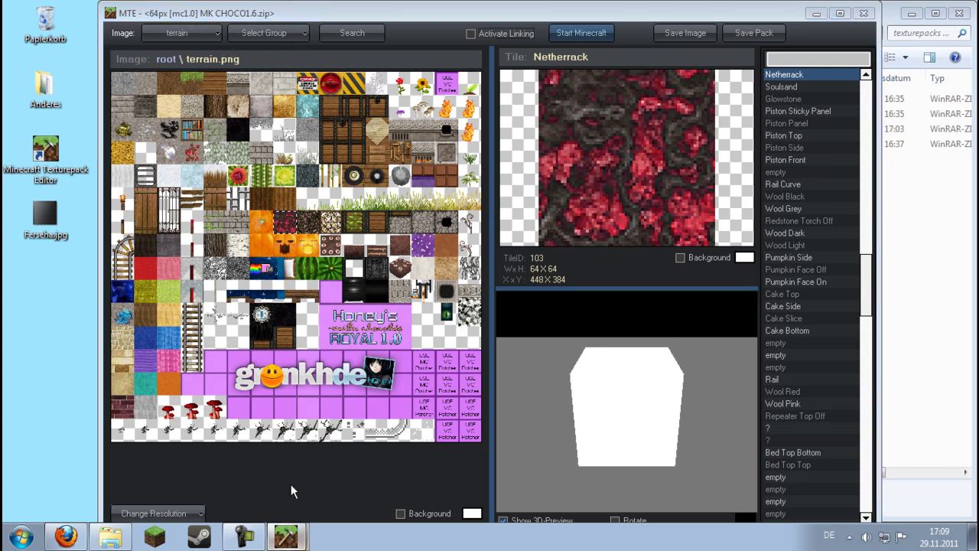
# Open the texture pack "Misa400" as well and arrange its window side by side with the CHOCO1.6 pack.
pyautogui.hotkey('alt', 'Tab')
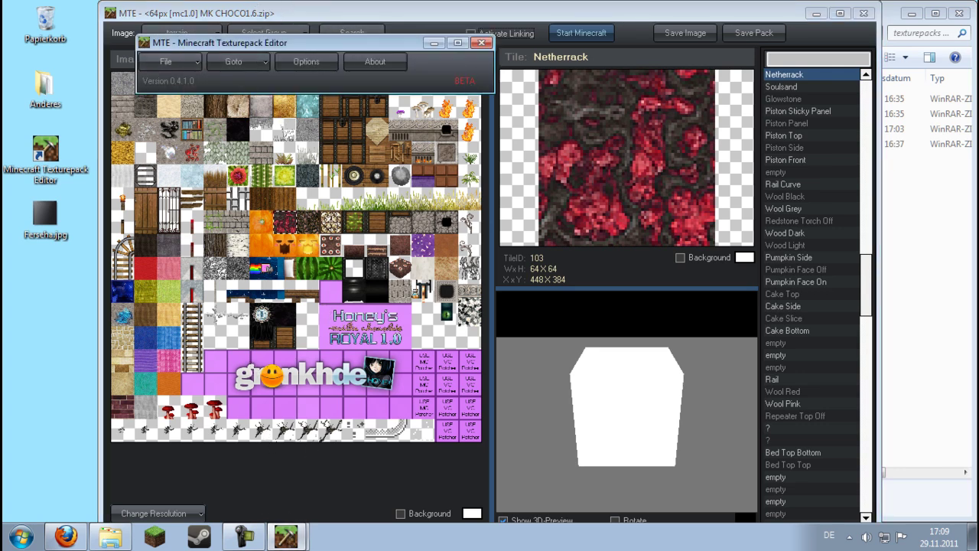
pyautogui.click(168, 61)
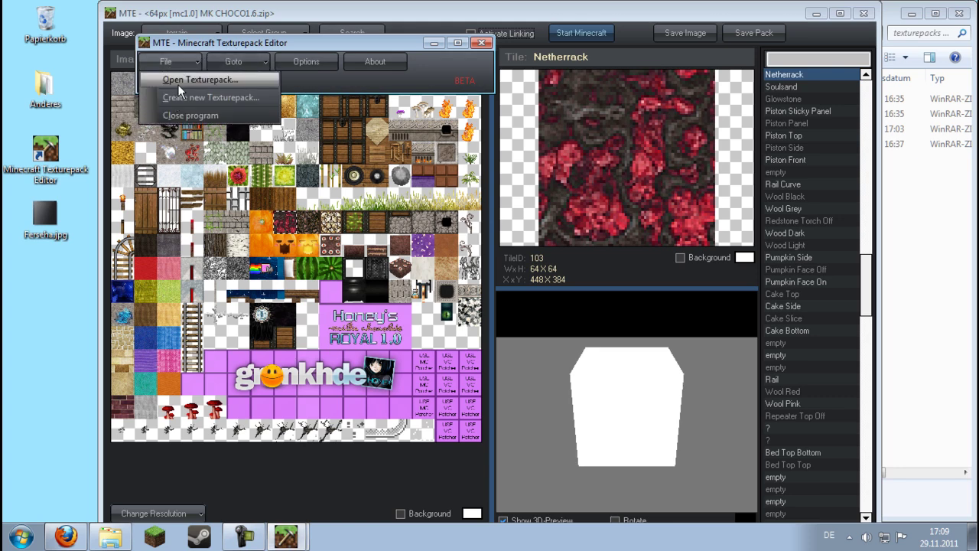
pyautogui.click(183, 80)
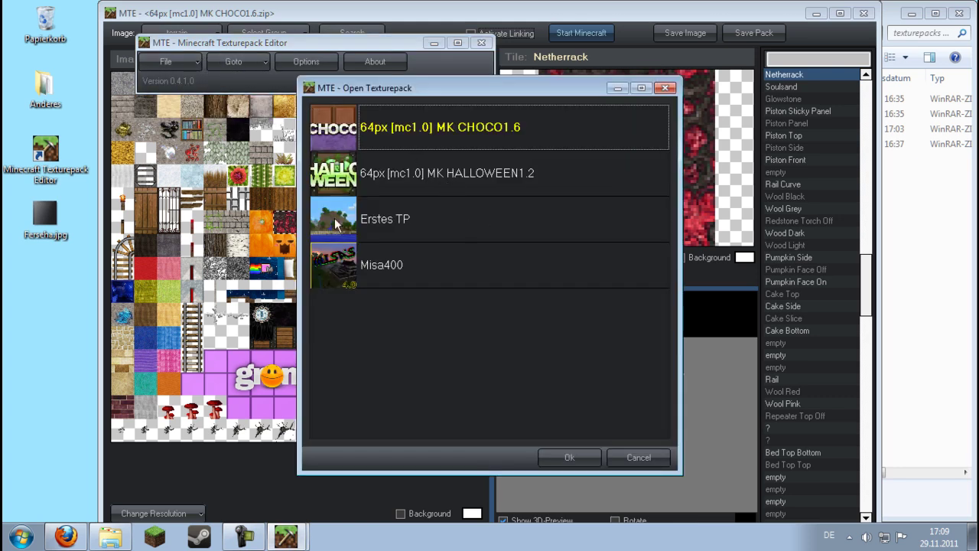
pyautogui.click(349, 282)
pyautogui.click(583, 459)
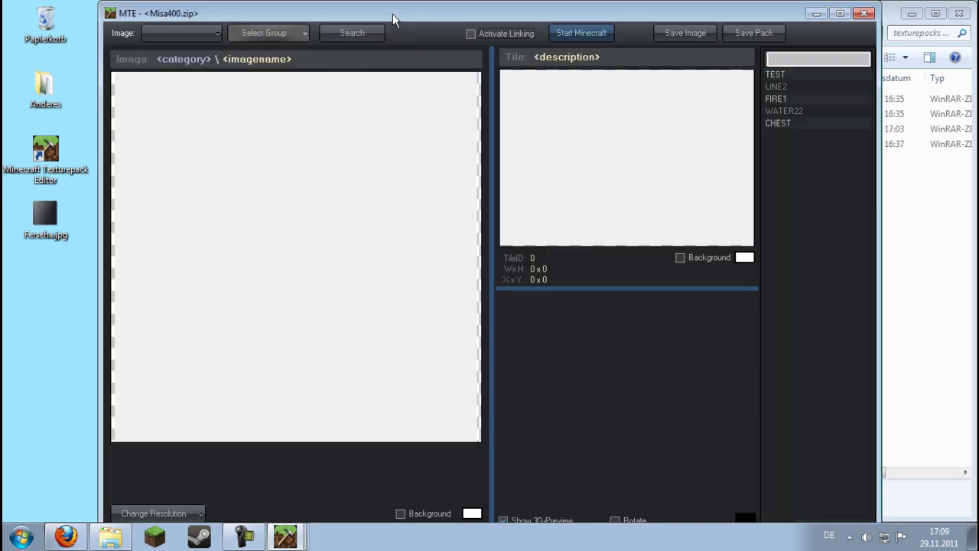
pyautogui.moveTo(399, 19); pyautogui.dragTo(977, 19)
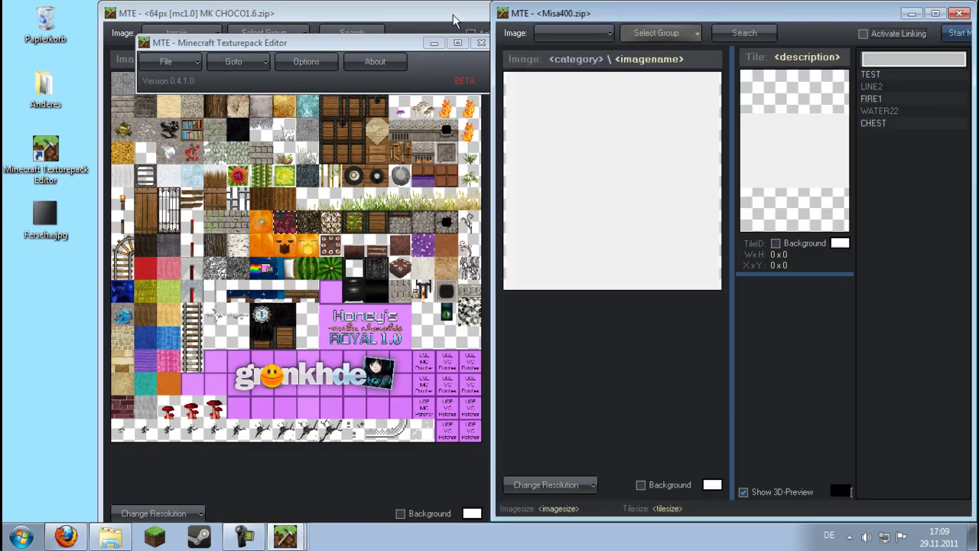
pyautogui.moveTo(453, 17); pyautogui.dragTo(1, 15)
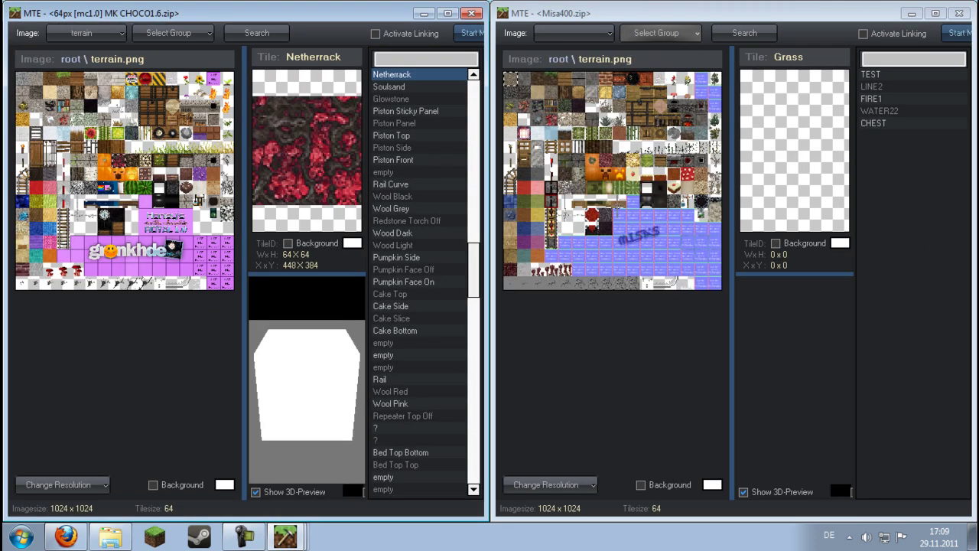
# Copy the Pumpkin Face Off tile from the Misa400 pack to the "64px [mc1.0] MK CHOCO1.6" pack.
pyautogui.click(608, 184)
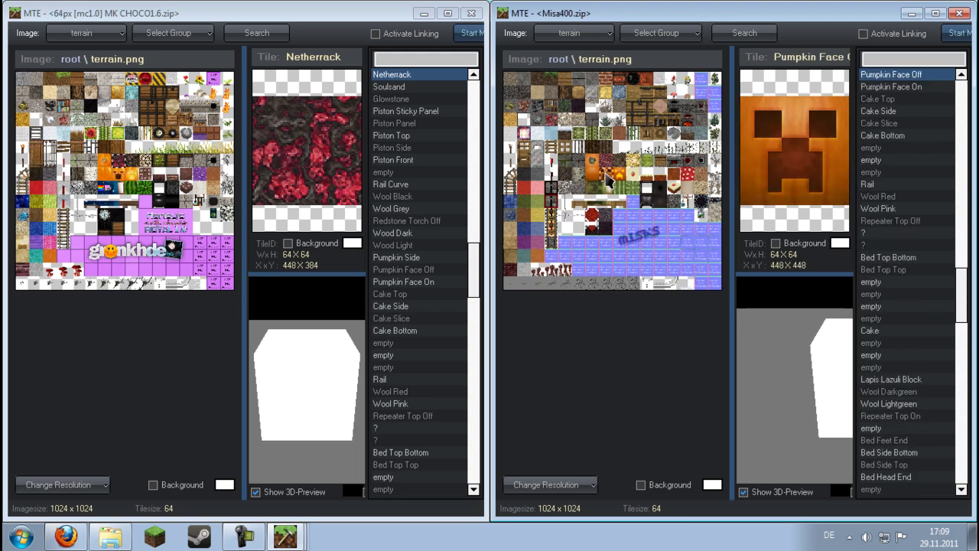
pyautogui.rightClick(608, 182)
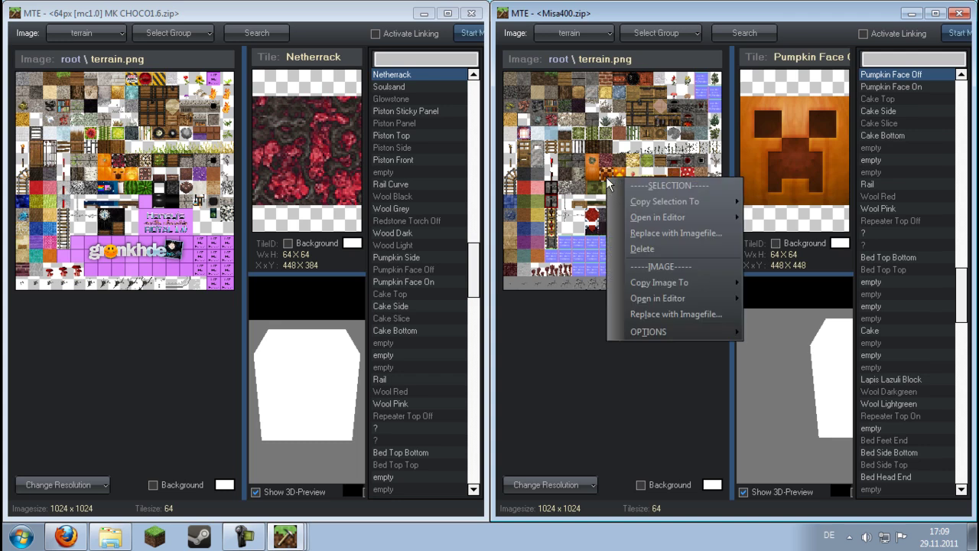
pyautogui.moveTo(675, 199)
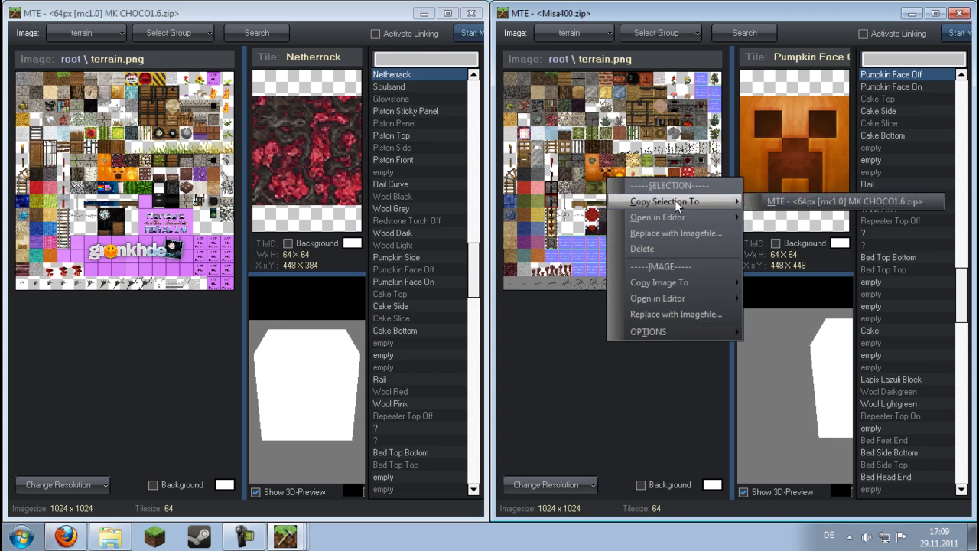
pyautogui.click(829, 200)
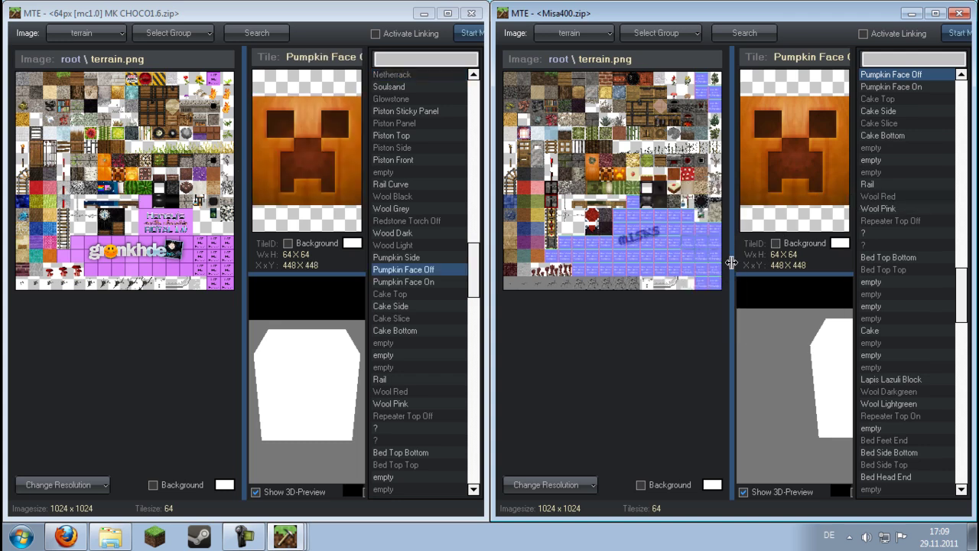
pyautogui.rightClick(612, 181)
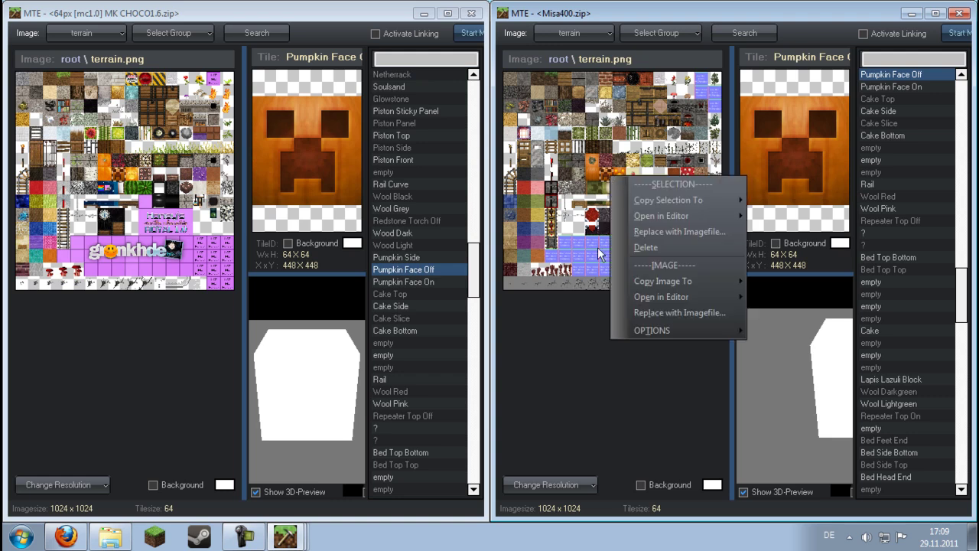
pyautogui.click(572, 346)
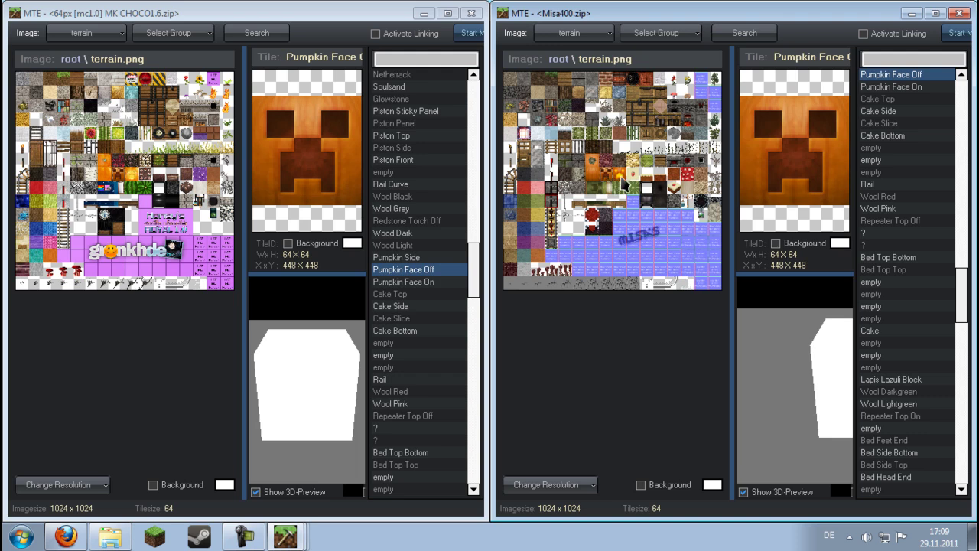
# Copy the Pumpkin Face On tile from the Misa400 pack to the "64px [mc1.0] MK CHOCO1.6" pack.
pyautogui.click(619, 177)
pyautogui.rightClick(622, 181)
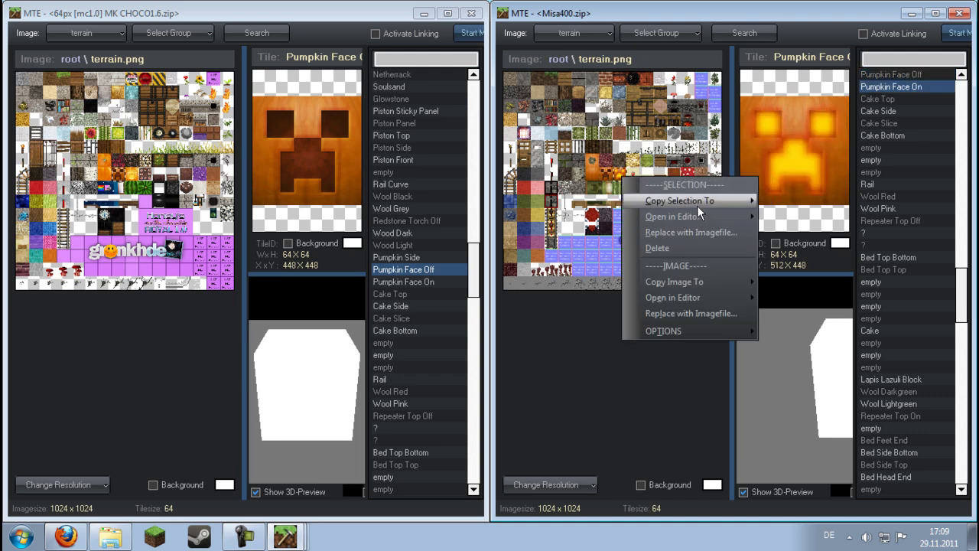
pyautogui.moveTo(697, 202)
pyautogui.click(563, 202)
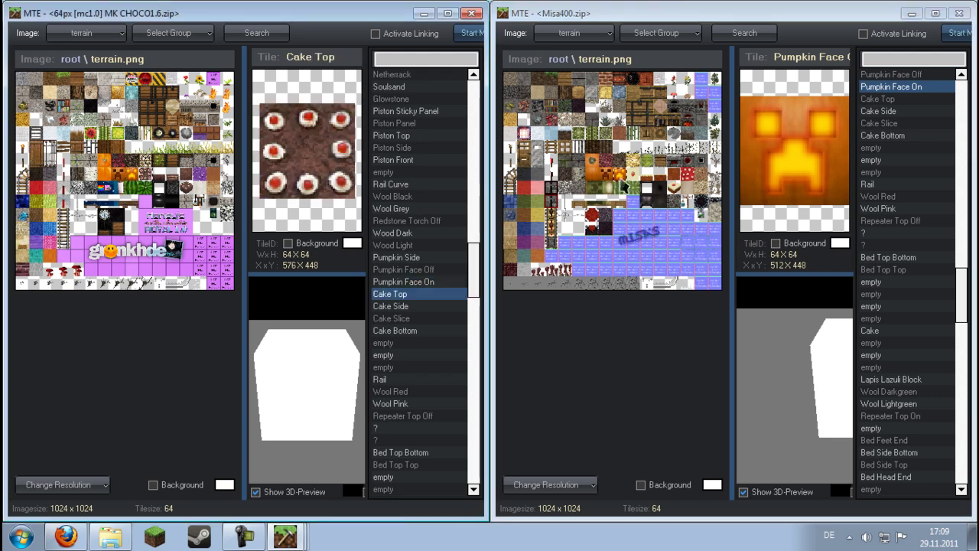
# View the editing options for Misa400's Cobblestone tile, opening the image file replacement dialog and closing it without choosing a file.
pyautogui.click(632, 227)
pyautogui.click(514, 81)
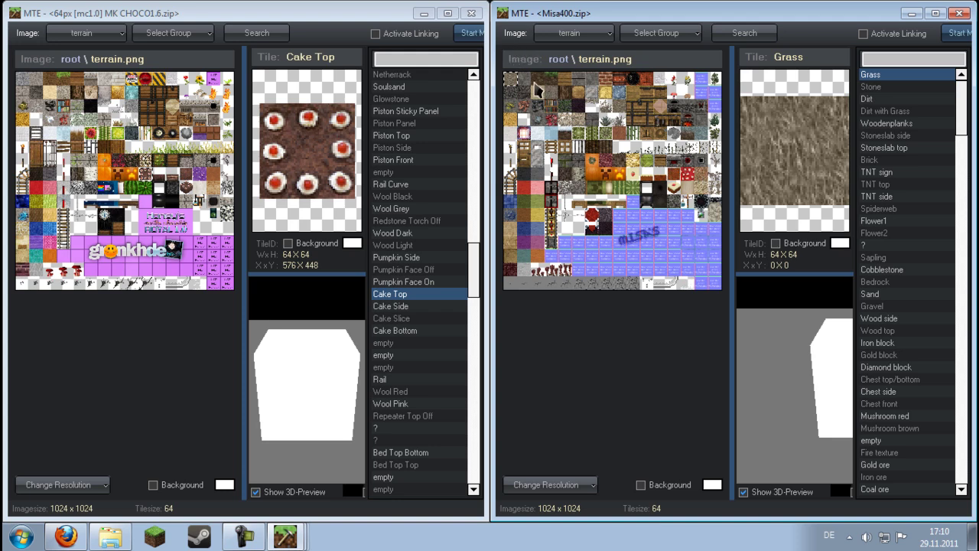
pyautogui.click(514, 93)
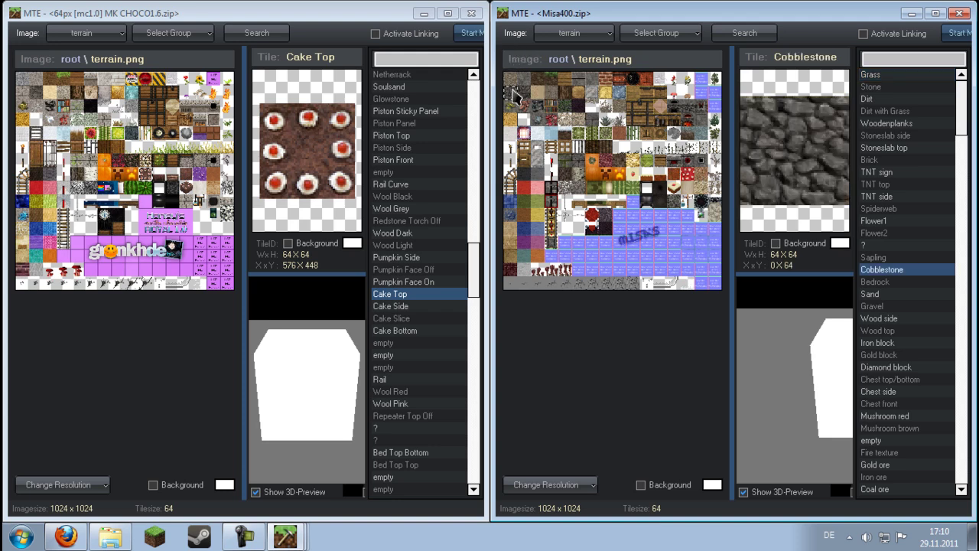
pyautogui.rightClick(515, 98)
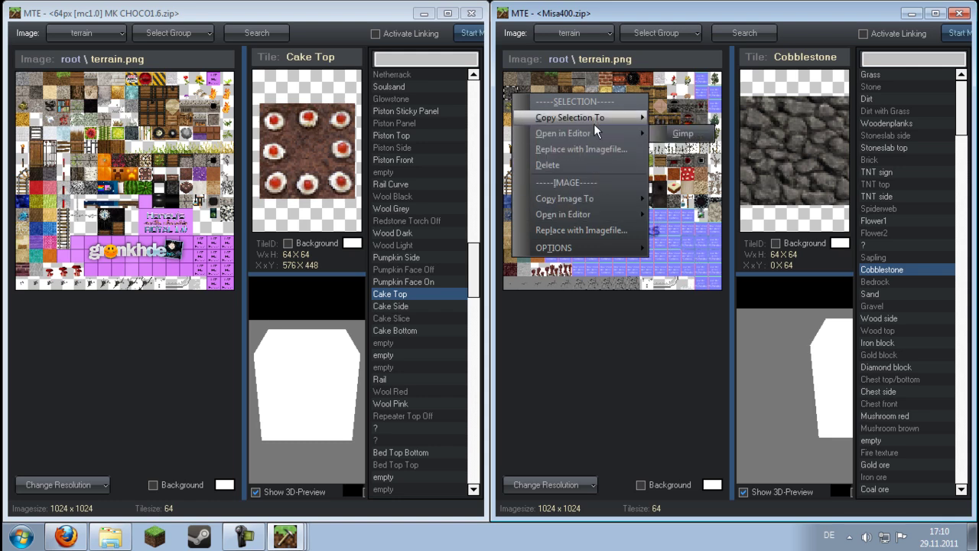
pyautogui.moveTo(593, 131)
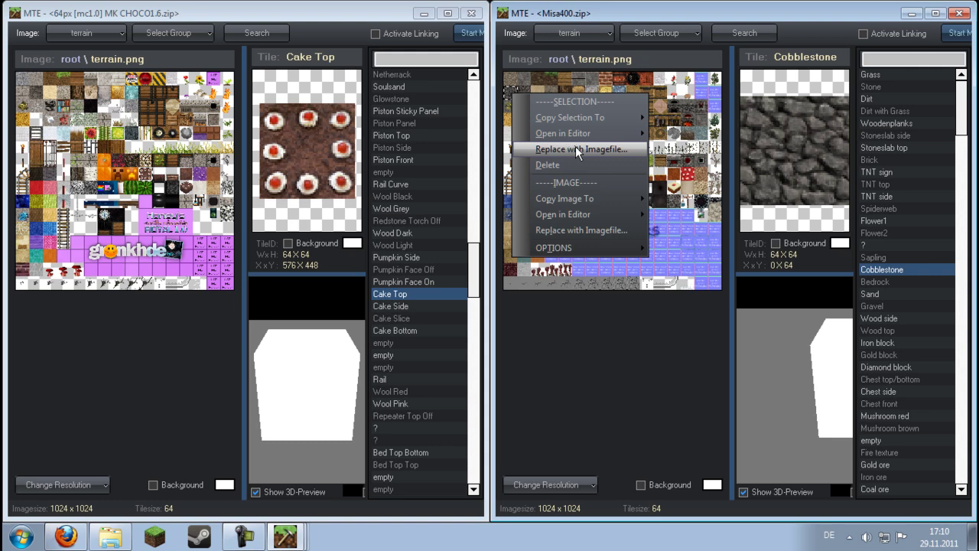
pyautogui.click(589, 150)
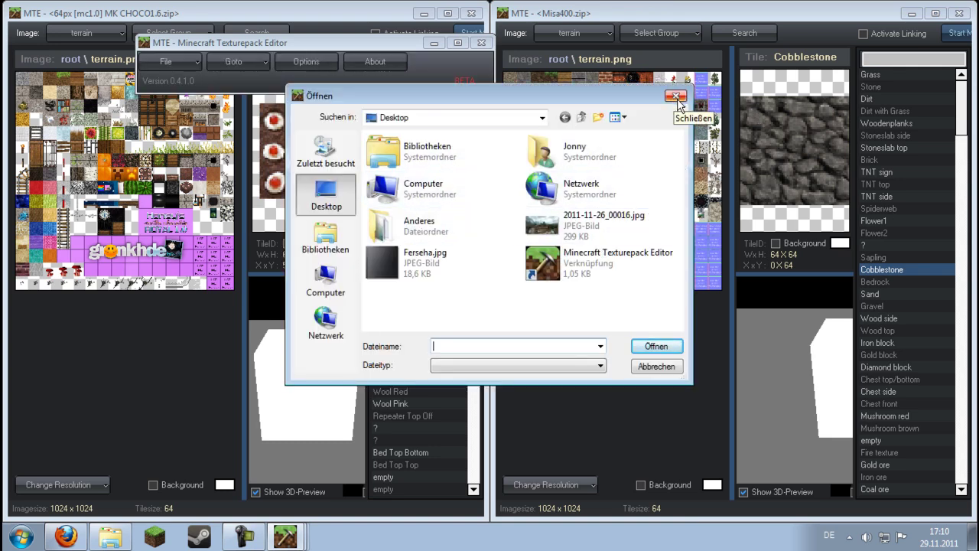
pyautogui.click(677, 98)
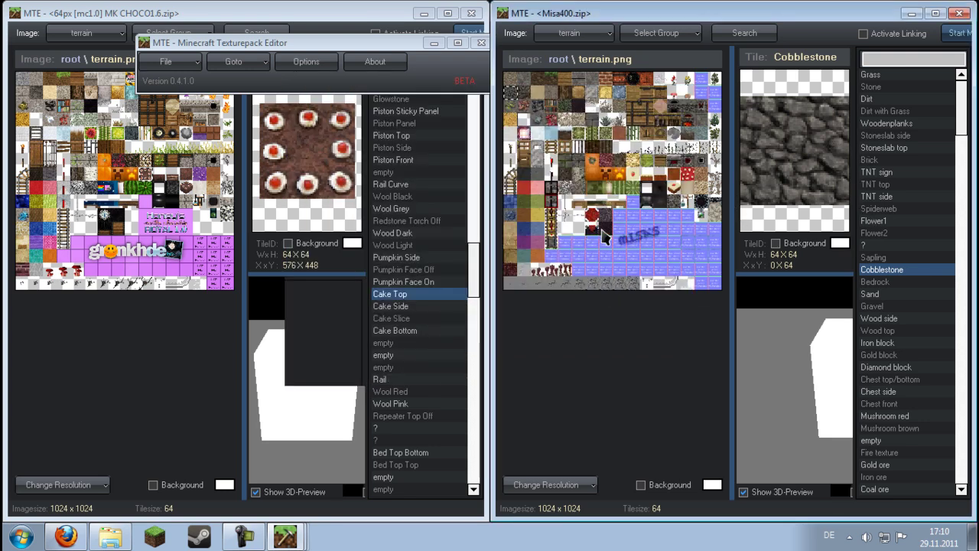
# Change the resolution of Misa400's terrain.png to 2048 x 2048 with a tile size of 128 x 128.
pyautogui.click(636, 245)
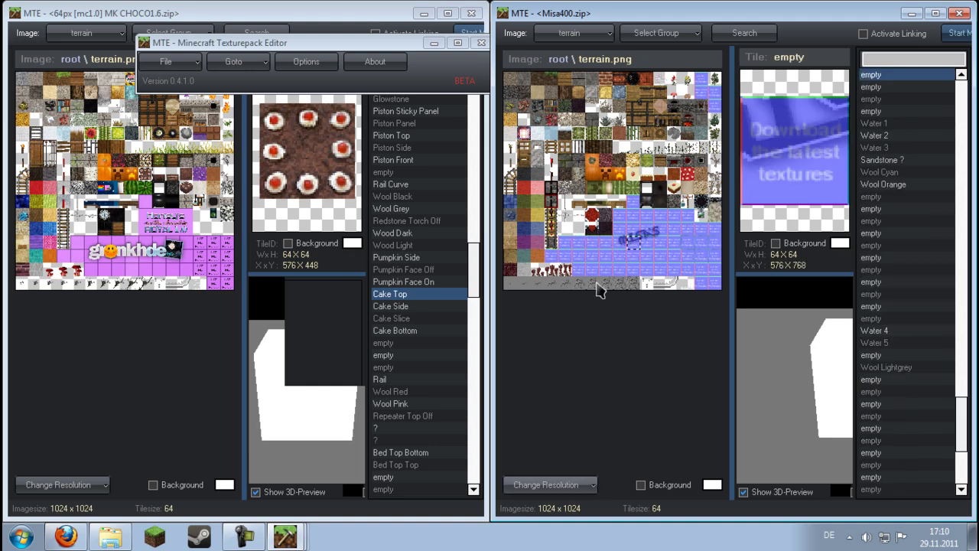
pyautogui.click(580, 204)
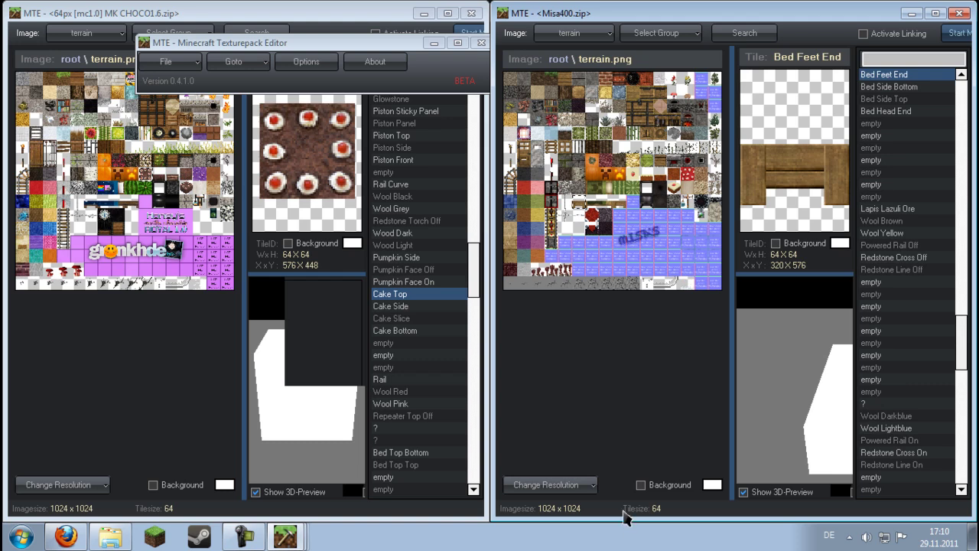
pyautogui.click(589, 486)
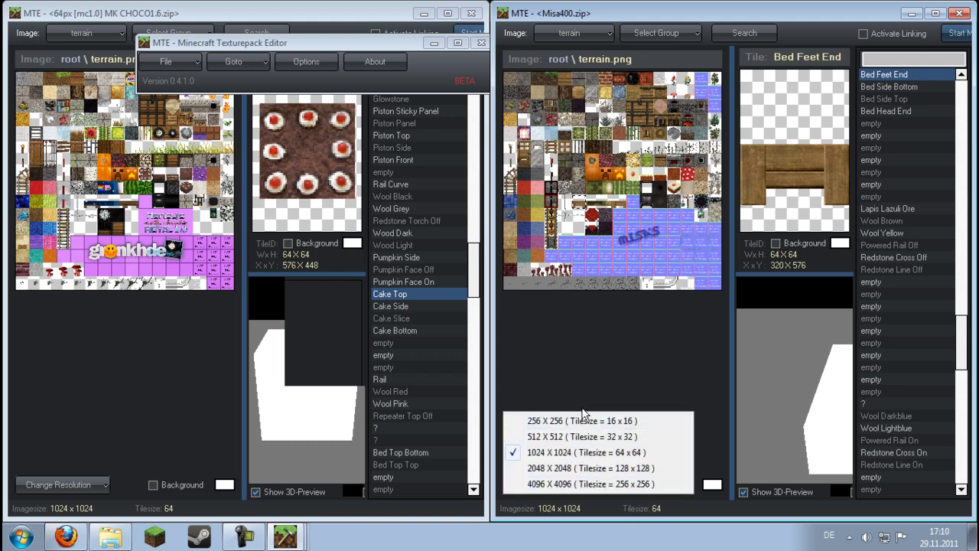
pyautogui.click(598, 469)
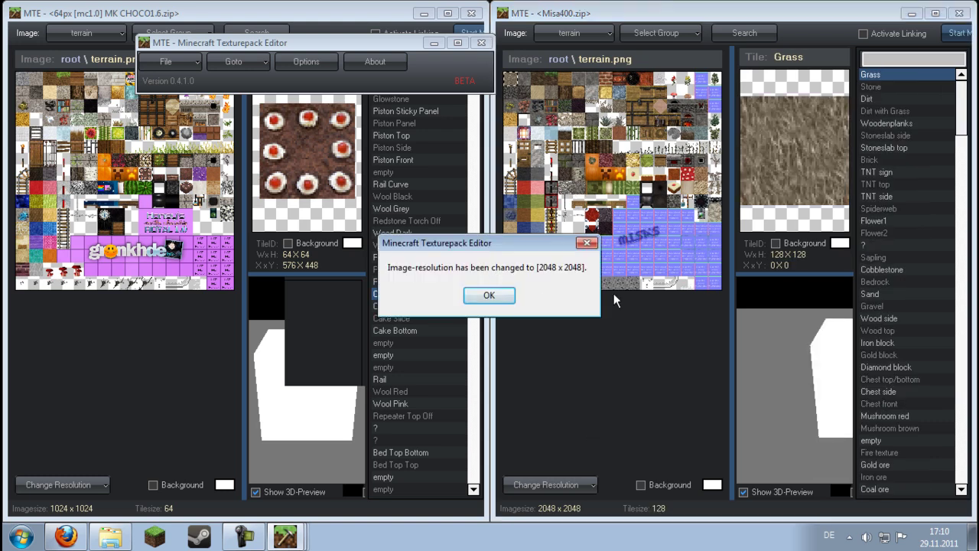
pyautogui.click(497, 297)
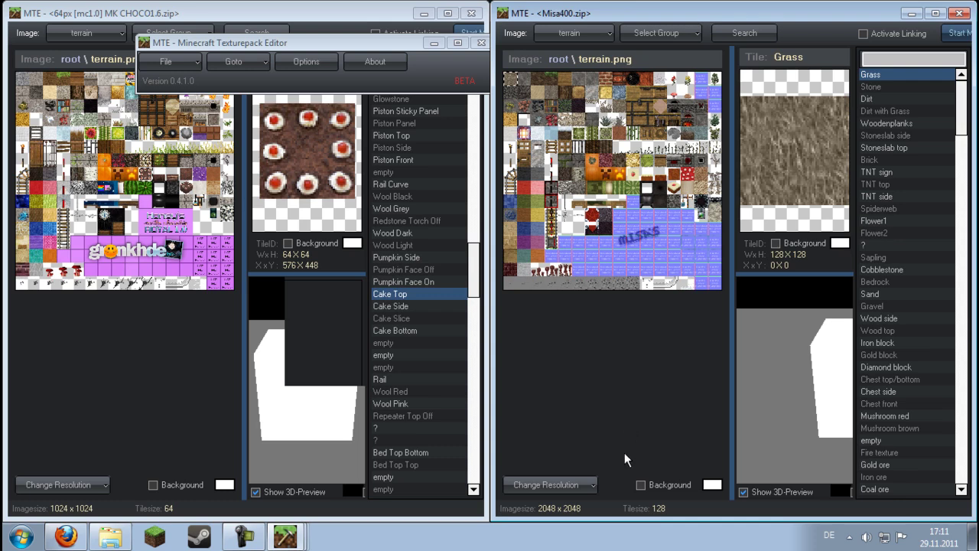
# Set the resolution of Misa400's terrain.png back to 1024 x 1024 with a tile size of 64 x 64.
pyautogui.click(548, 484)
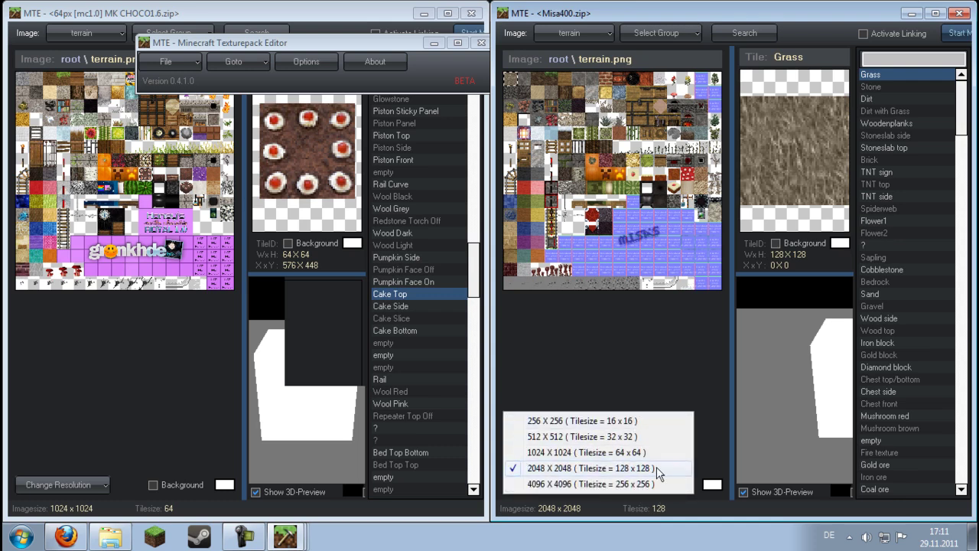
pyautogui.click(610, 454)
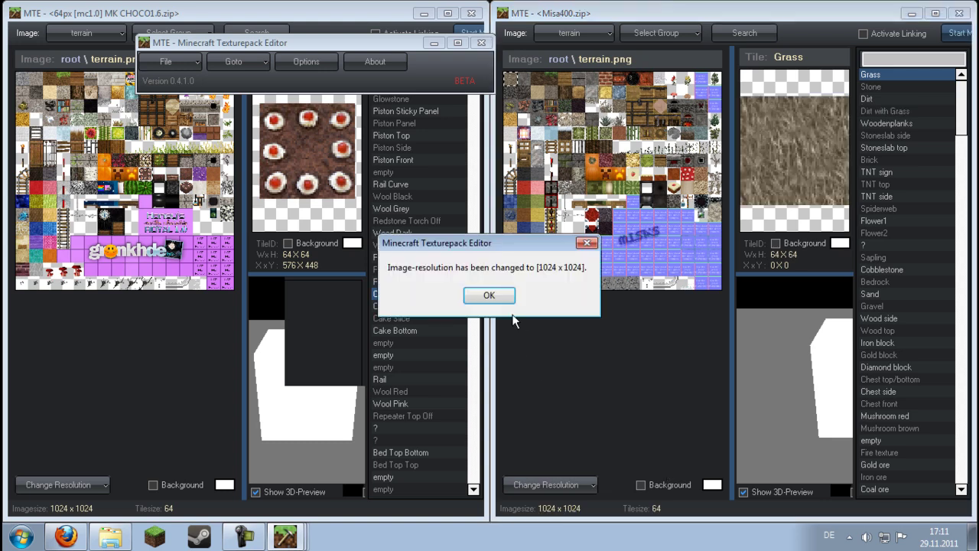
pyautogui.click(507, 299)
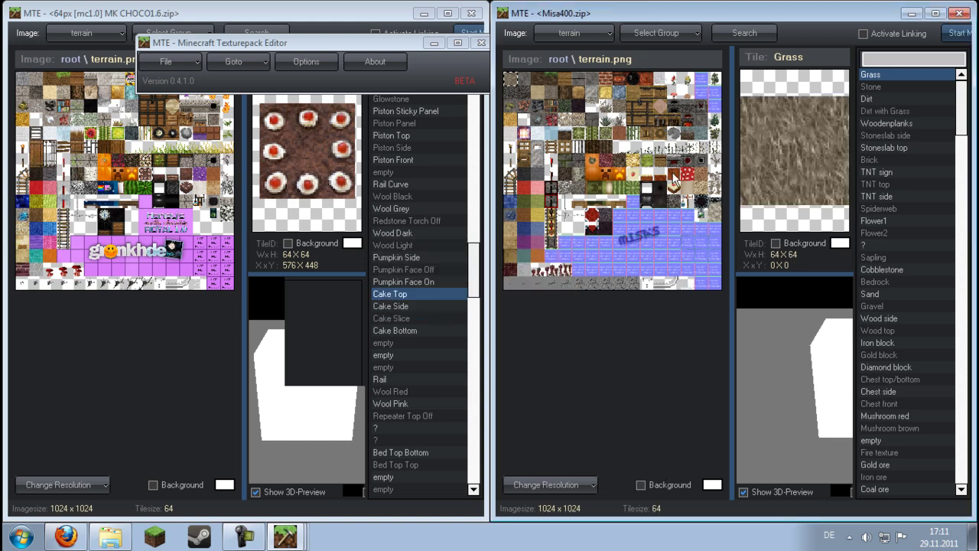
# Preview Misa400's dark ornamental tile, the Pumpkin Face Off tile and the red pentagram tile.
pyautogui.click(699, 203)
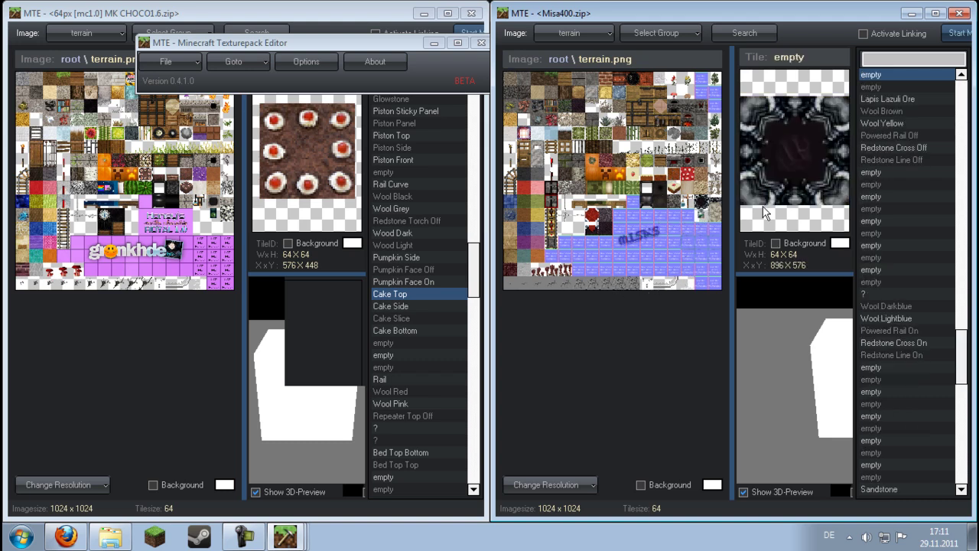
pyautogui.click(604, 174)
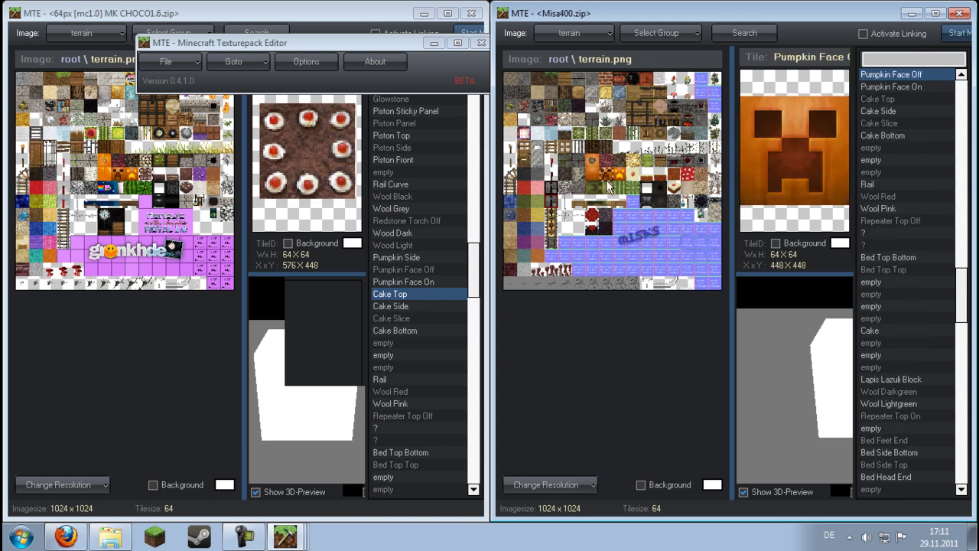
pyautogui.click(594, 218)
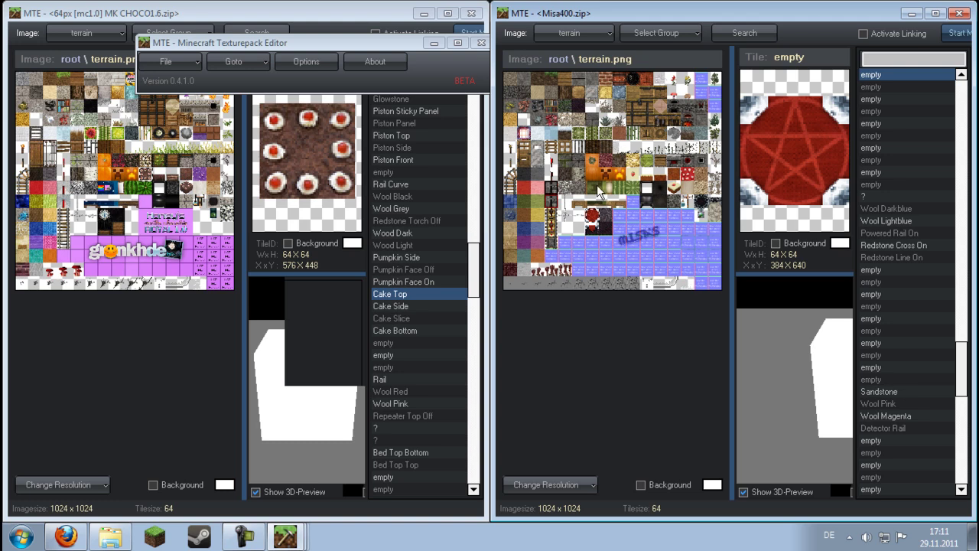
# Open the kz.png image from the art folder of the Misa400 texture pack.
pyautogui.click(586, 32)
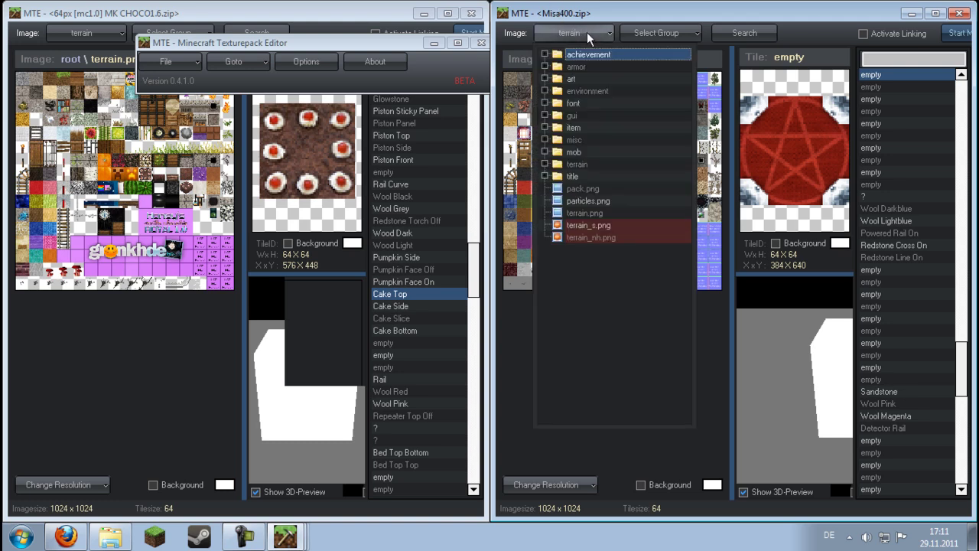
pyautogui.click(576, 106)
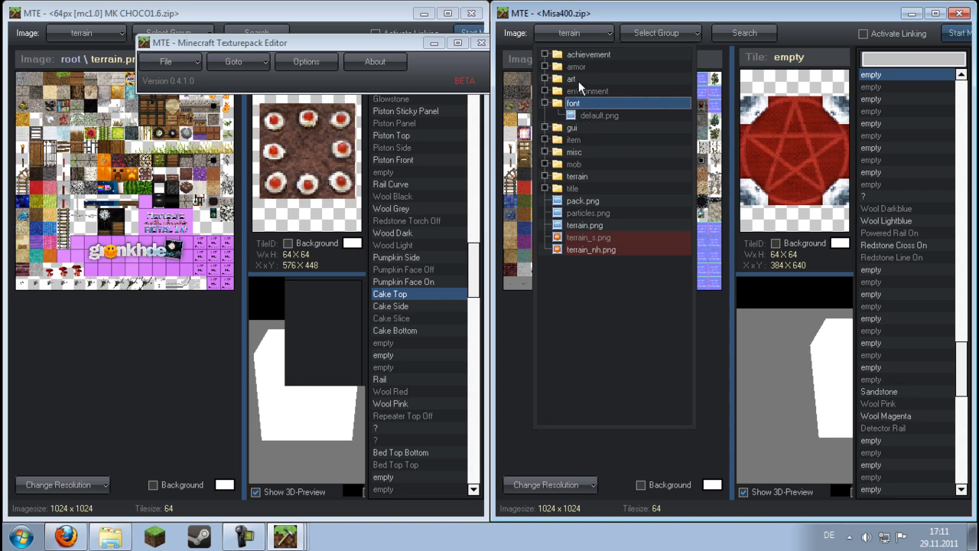
pyautogui.click(579, 81)
pyautogui.click(584, 91)
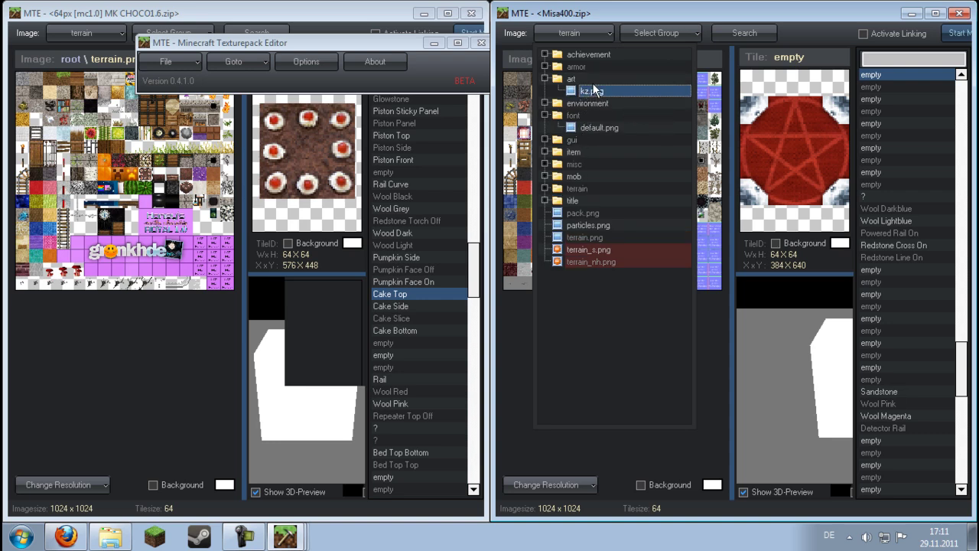
pyautogui.click(595, 91)
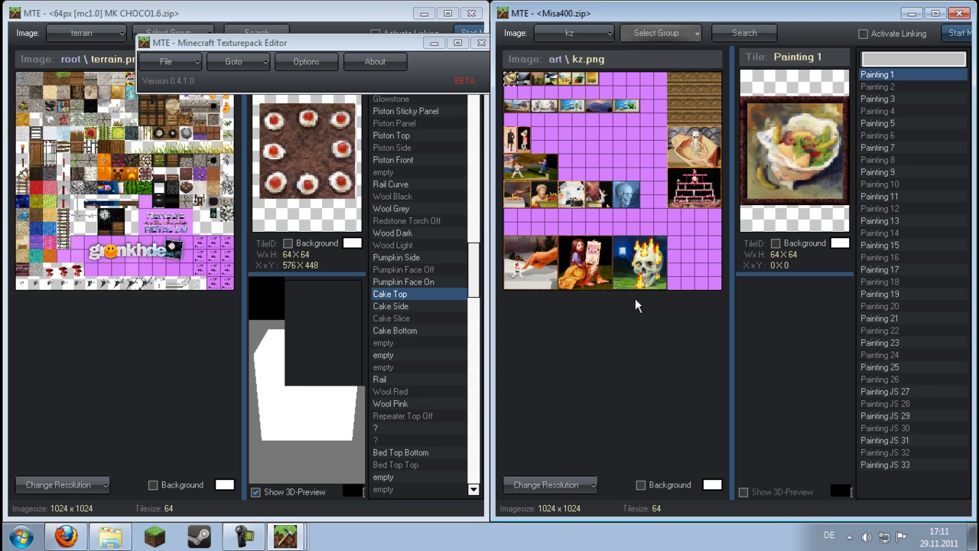
# Preview Painting 25 and open the selected burning skull tile, Painting 26, in the external image editor.
pyautogui.click(639, 278)
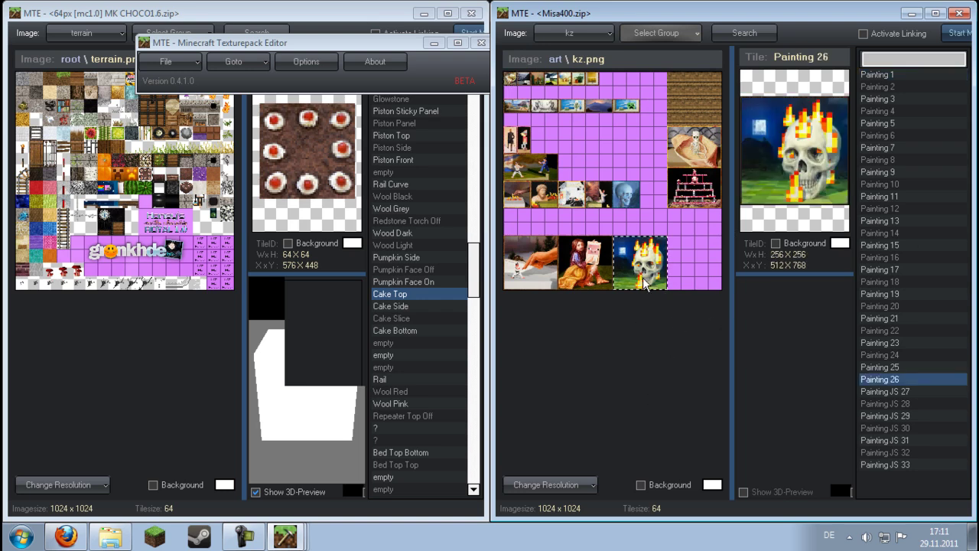
pyautogui.click(597, 277)
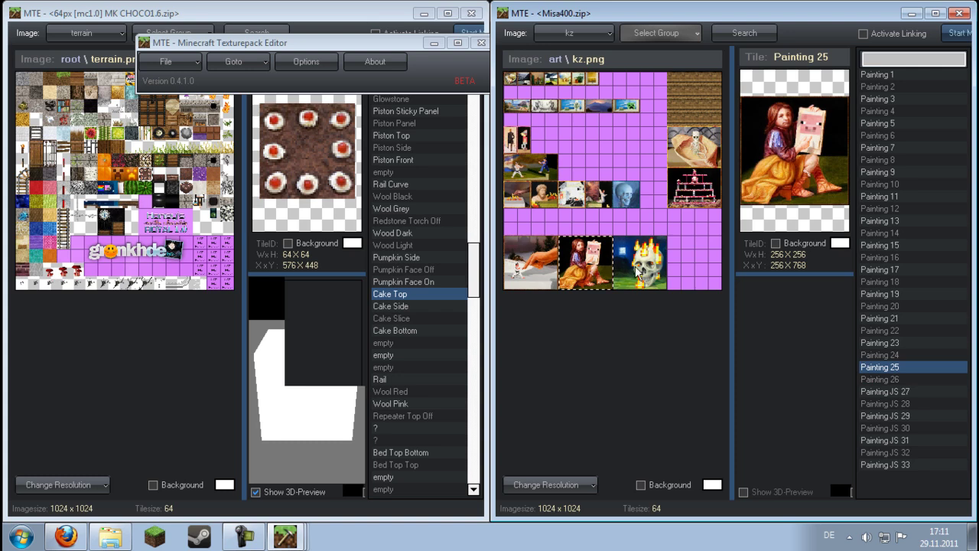
pyautogui.click(651, 283)
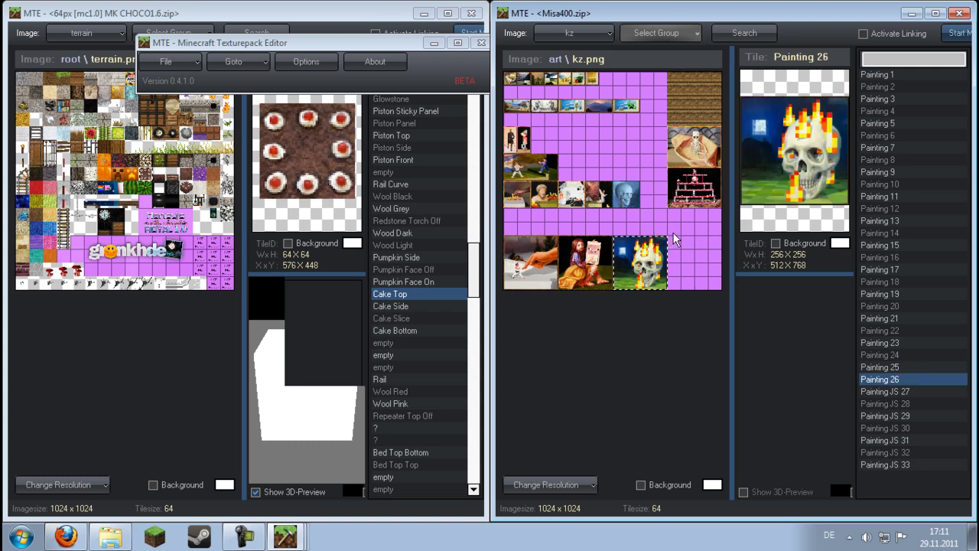
pyautogui.rightClick(643, 270)
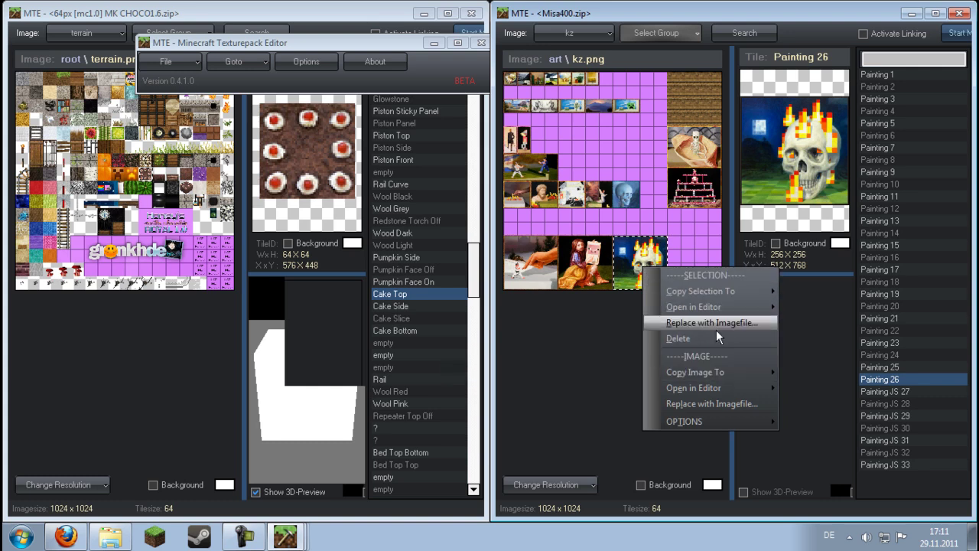
pyautogui.moveTo(725, 300)
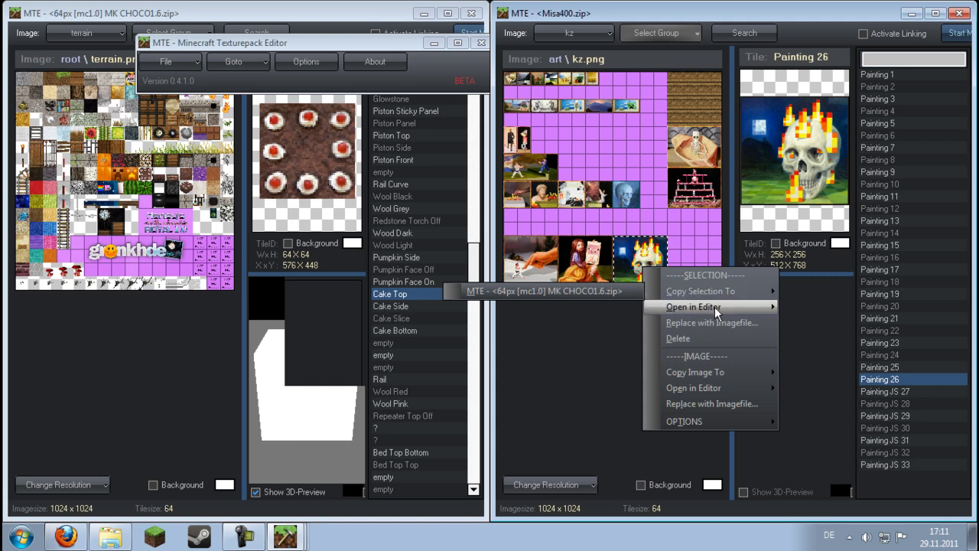
pyautogui.click(790, 307)
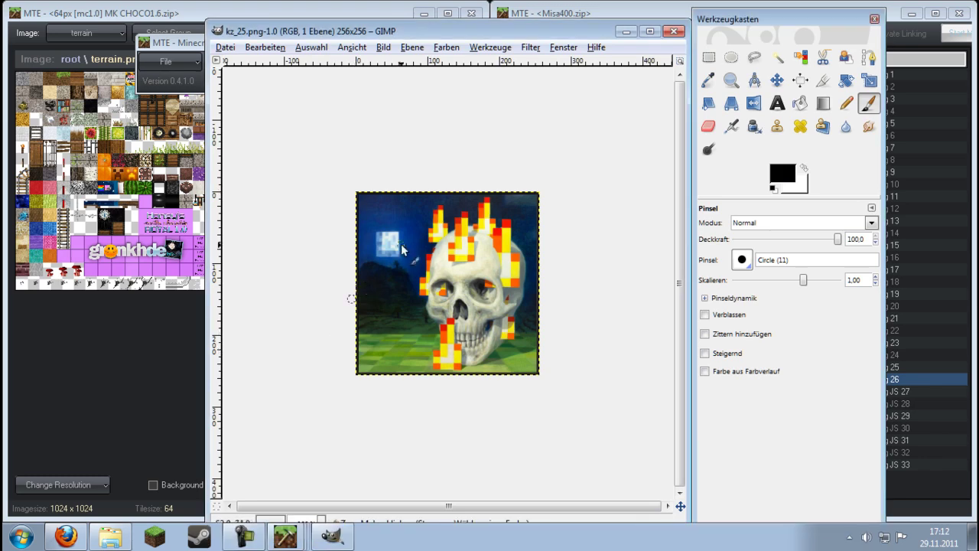
# Maximize the GIMP window containing the skull painting kz_25.png.
pyautogui.scroll(3, 528, 243)
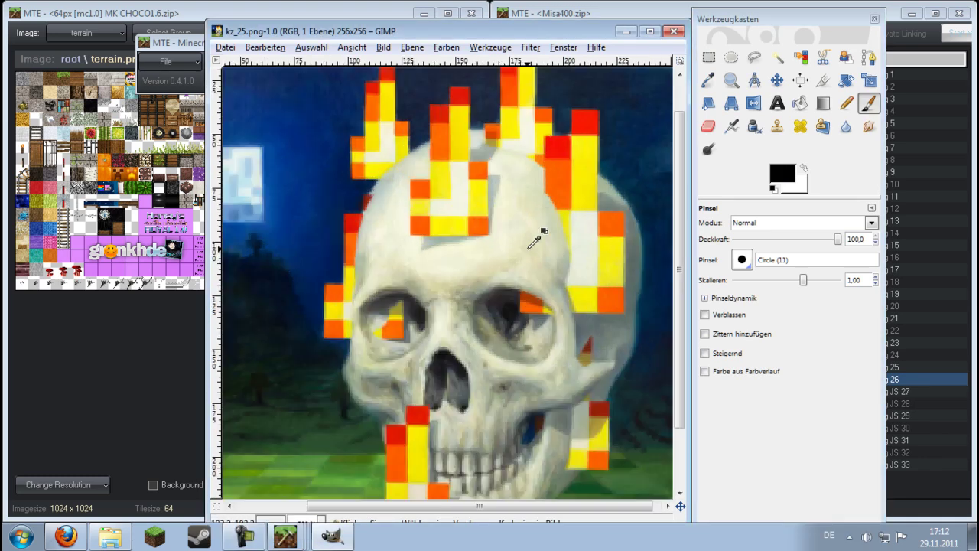
pyautogui.scroll(-4, 533, 242)
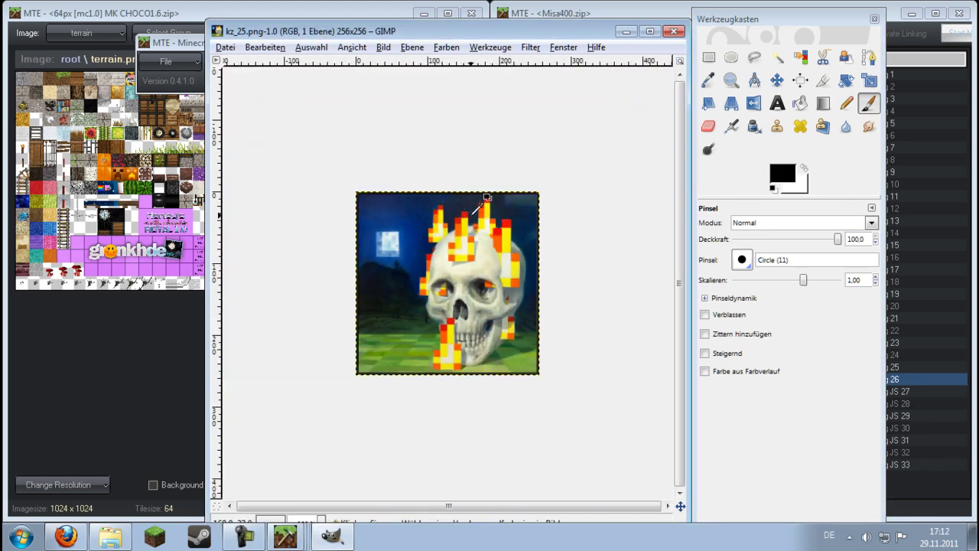
pyautogui.moveTo(533, 33); pyautogui.dragTo(260, 29)
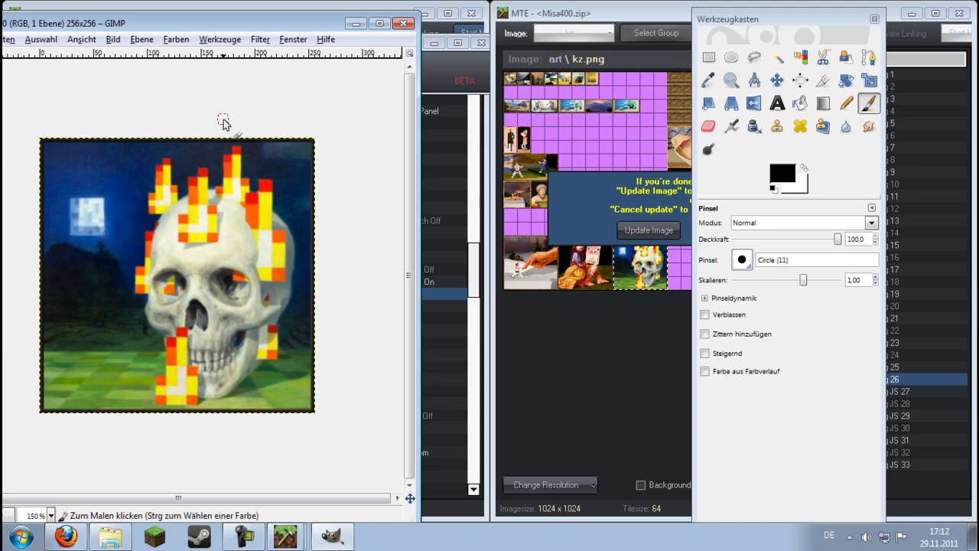
pyautogui.moveTo(235, 26); pyautogui.dragTo(458, 0)
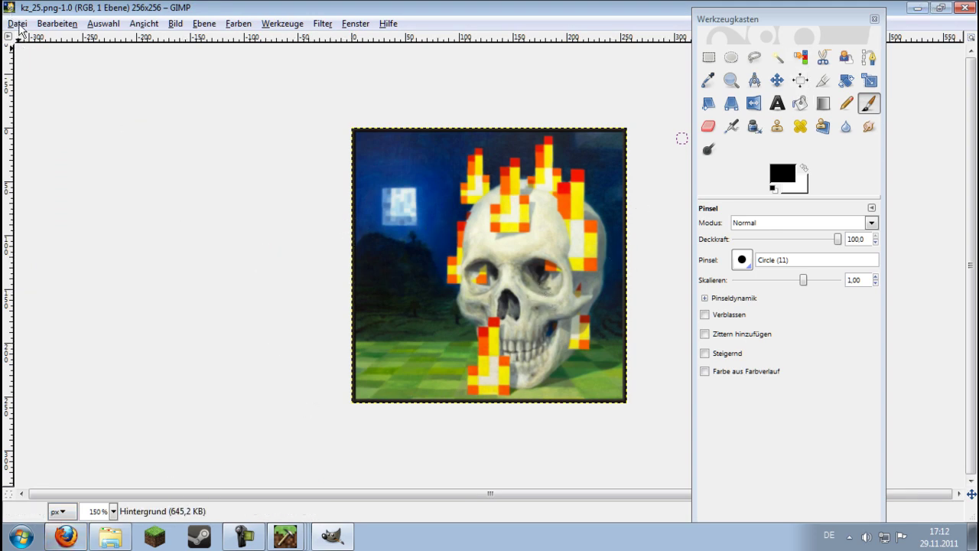
# Open the image 2011-11-26_00016.jpg from the Desktop folder in GIMP.
pyautogui.click(56, 24)
pyautogui.moveTo(17, 23)
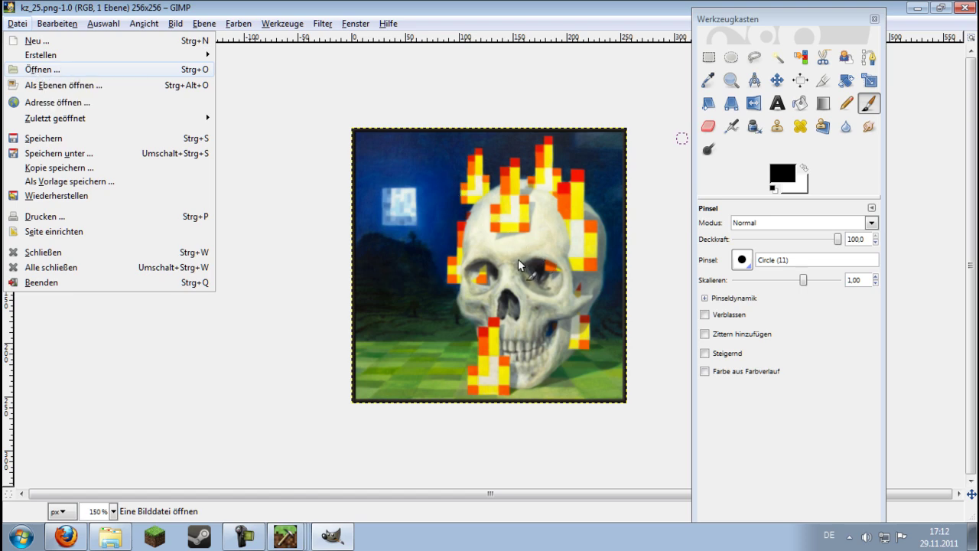
pyautogui.press('Return')
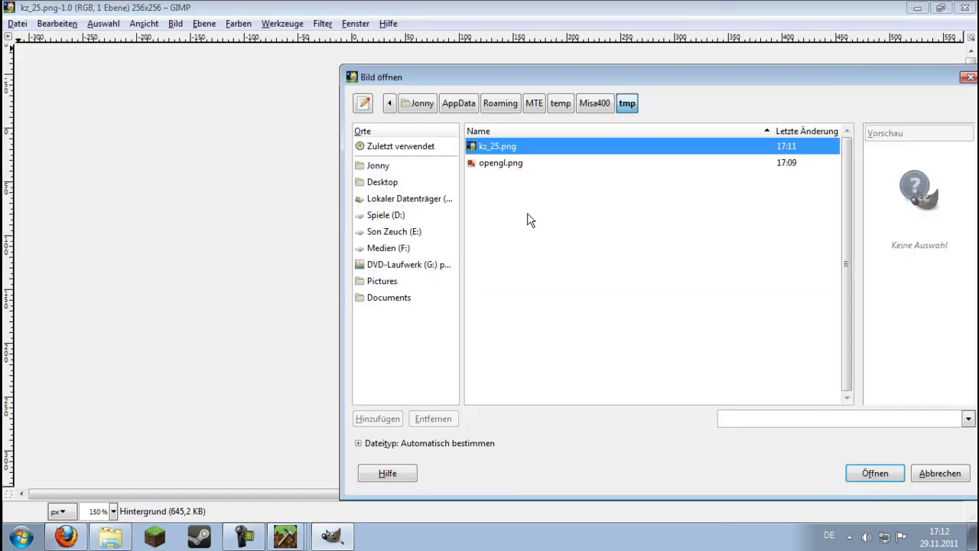
pyautogui.click(391, 182)
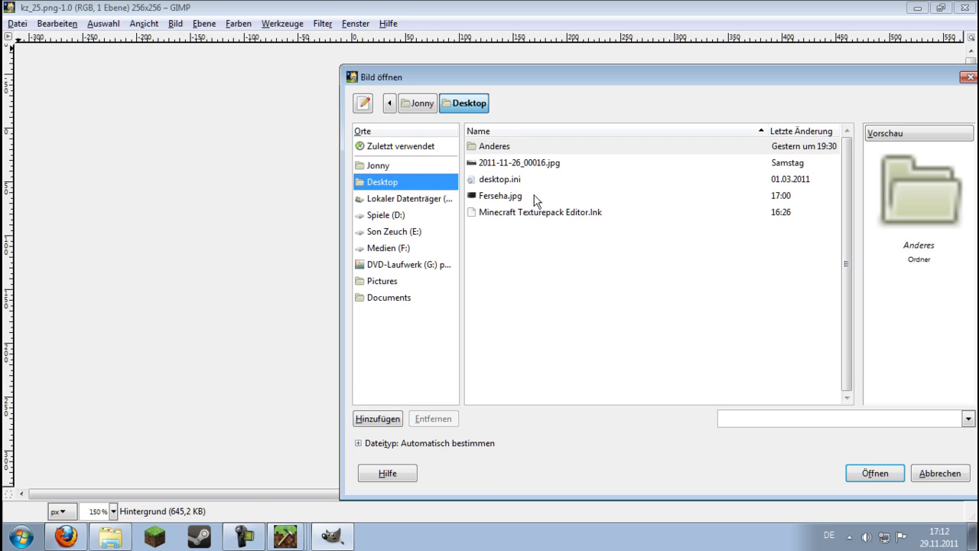
pyautogui.click(523, 165)
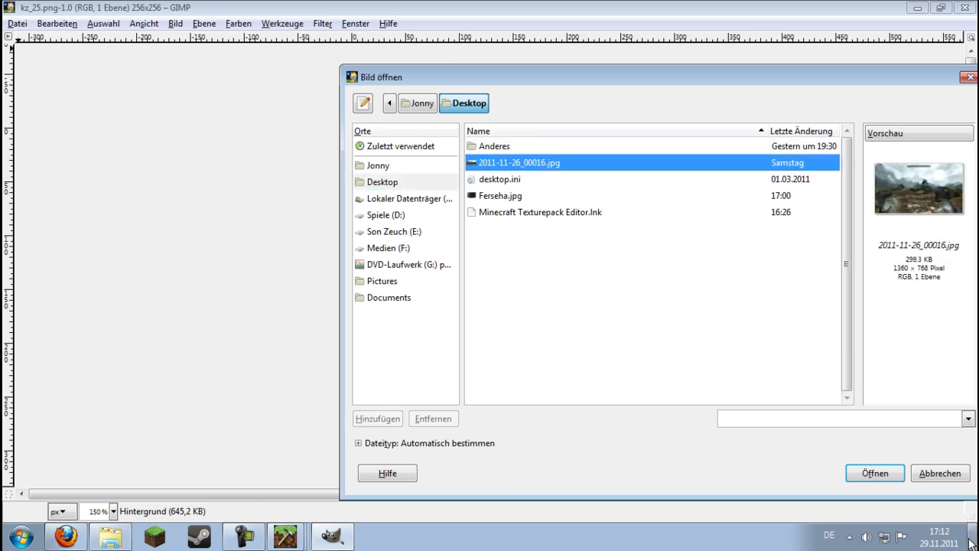
pyautogui.click(876, 474)
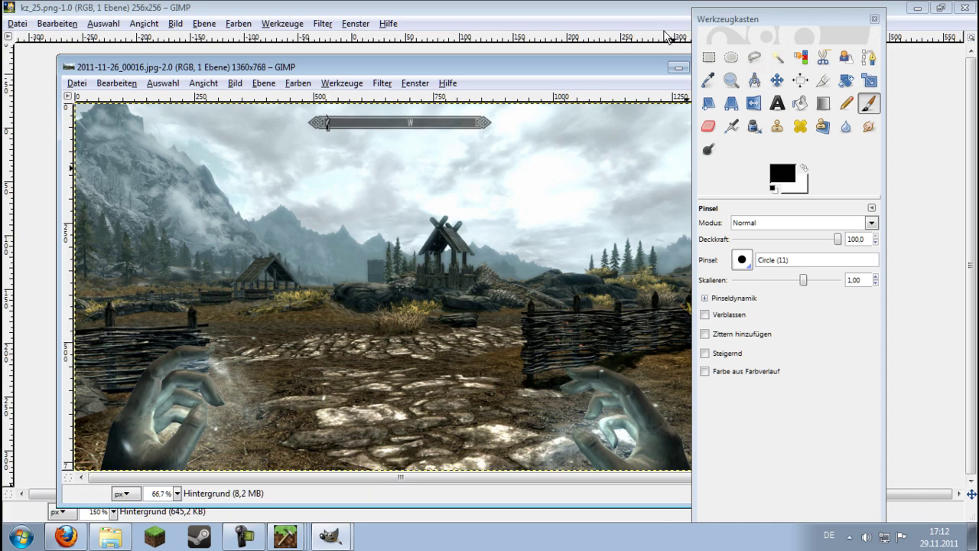
# Move the toolbox clear of the screenshot and draw a rectangular selection about 357 x 254 pixels around the right-hand glowing hand.
pyautogui.moveTo(826, 21); pyautogui.dragTo(978, 15)
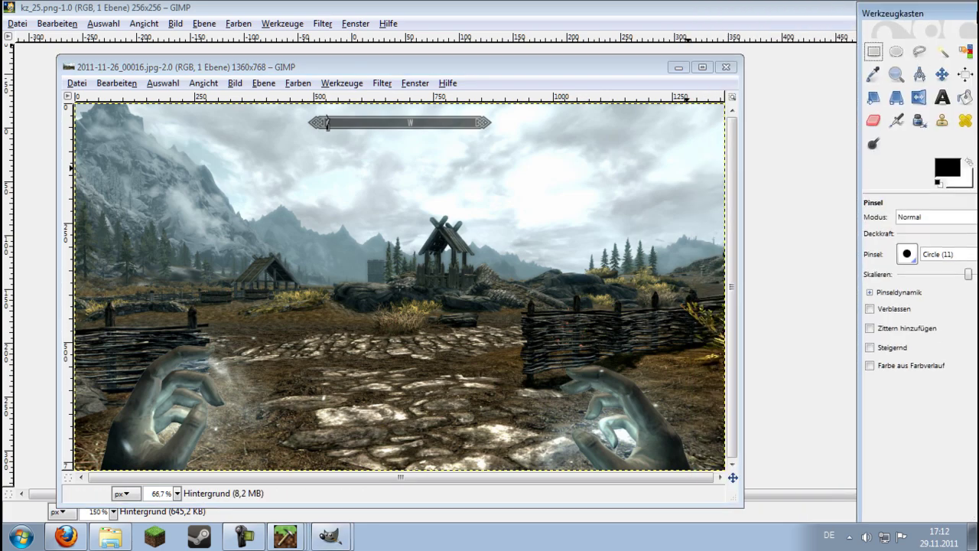
pyautogui.click(872, 51)
pyautogui.scroll(2, 617, 398)
pyautogui.scroll(-4, 608, 388)
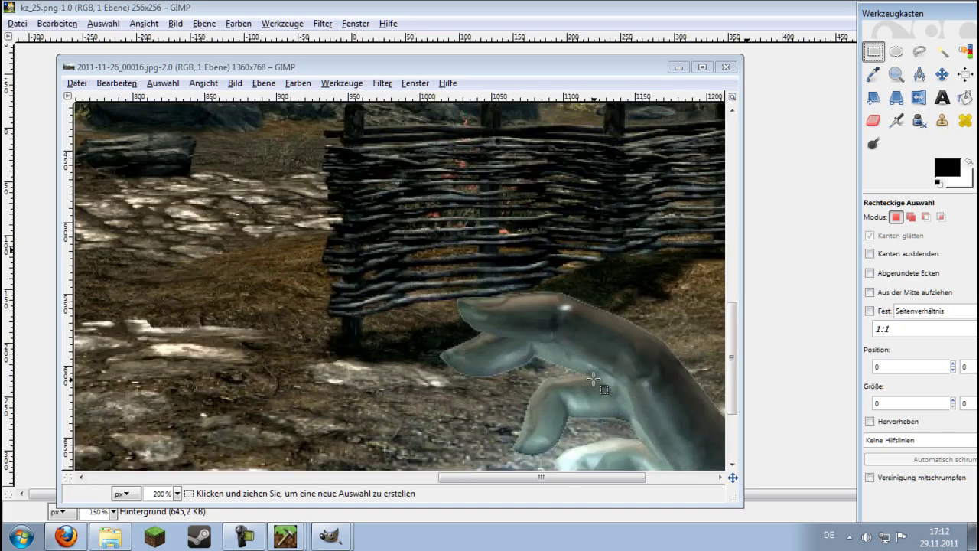
pyautogui.moveTo(536, 353); pyautogui.dragTo(713, 478)
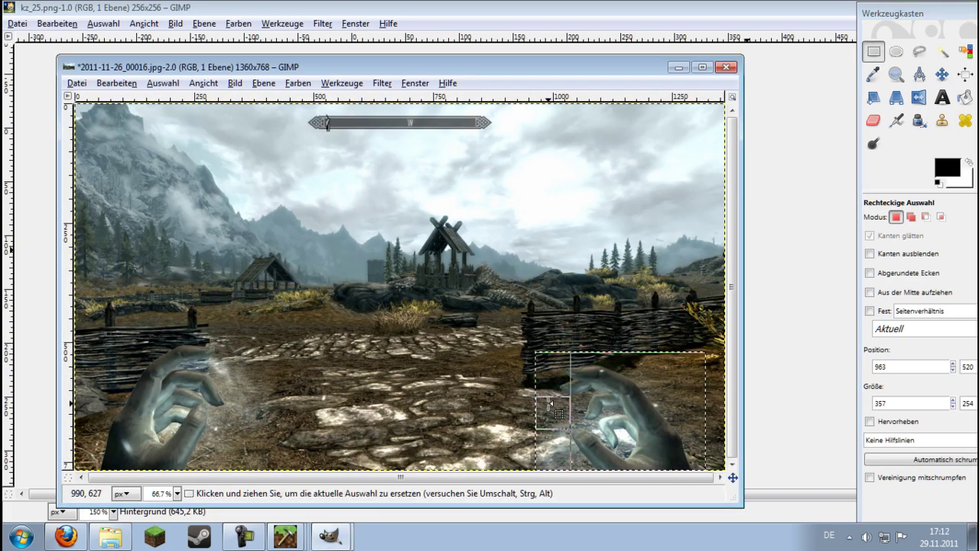
# Narrow the rectangular selection around the hand to 256 pixels wide, with its left edge at x 1013.
pyautogui.press('ctrl')
pyautogui.scroll(3, 639, 417)
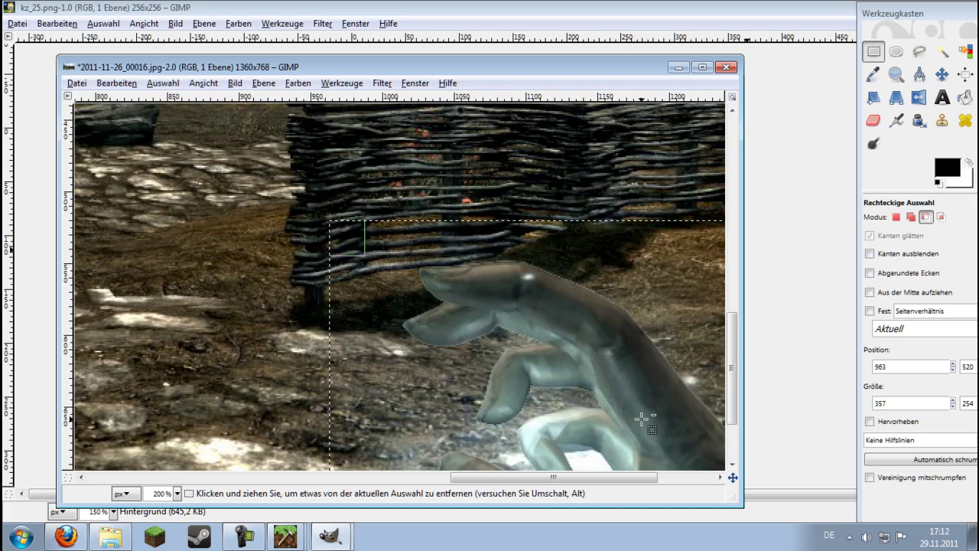
pyautogui.moveTo(735, 338); pyautogui.dragTo(735, 444)
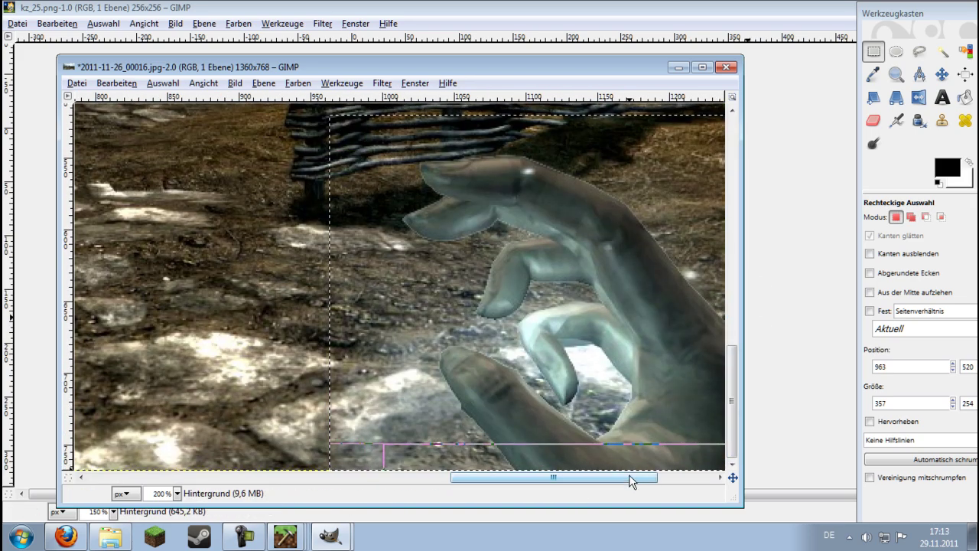
pyautogui.moveTo(634, 477); pyautogui.dragTo(706, 481)
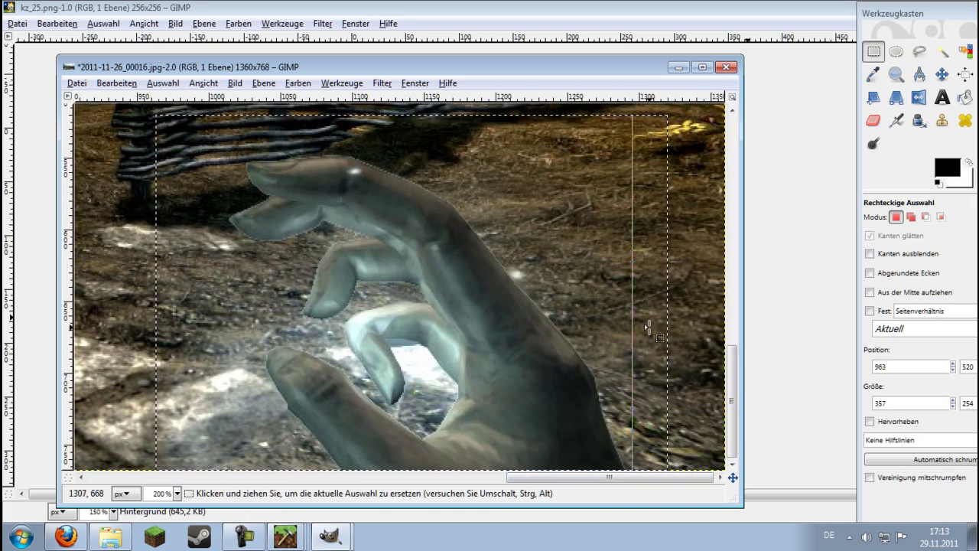
pyautogui.moveTo(638, 333); pyautogui.dragTo(613, 328)
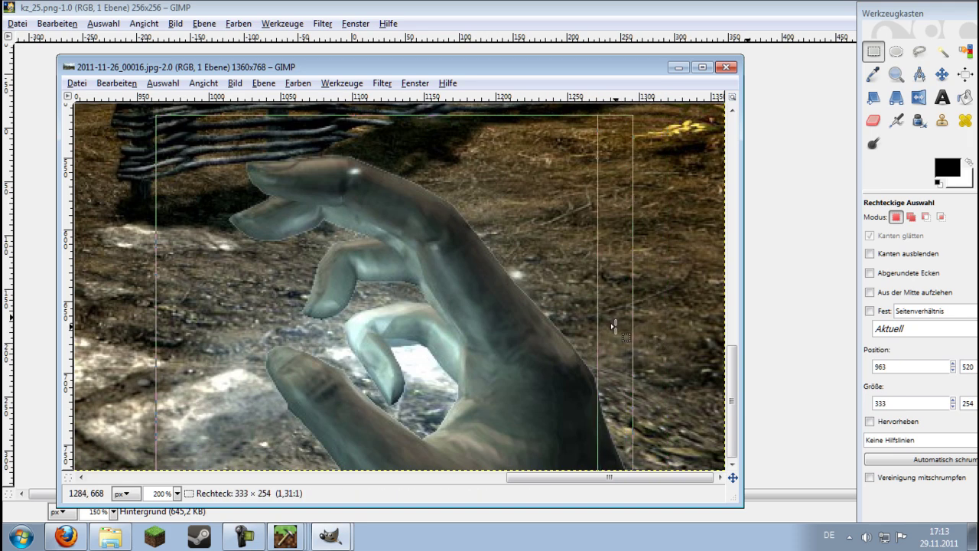
pyautogui.moveTo(169, 306); pyautogui.dragTo(242, 304)
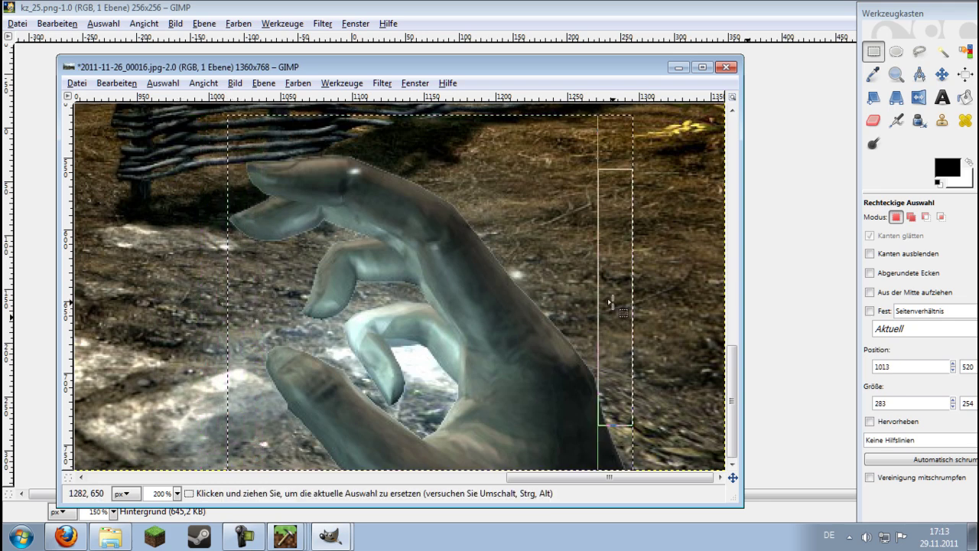
pyautogui.moveTo(612, 304); pyautogui.dragTo(573, 301)
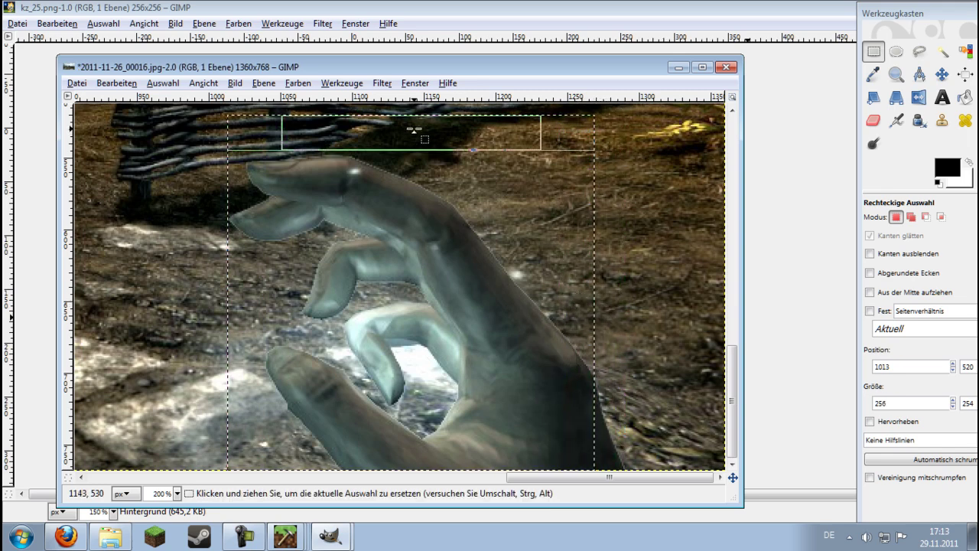
# Adjust the hand selection to 256 x 250 pixels with its top edge at y 518, and copy the selected area.
pyautogui.moveTo(414, 135)
pyautogui.mouseDown()
pyautogui.moveTo(413, 144)
pyautogui.moveTo(412, 130)
pyautogui.mouseUp()
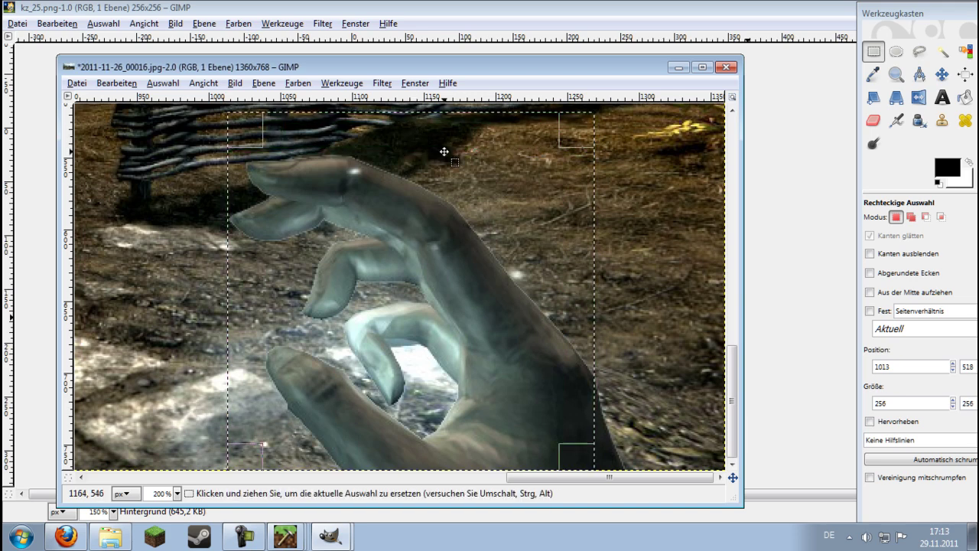
pyautogui.click(454, 289)
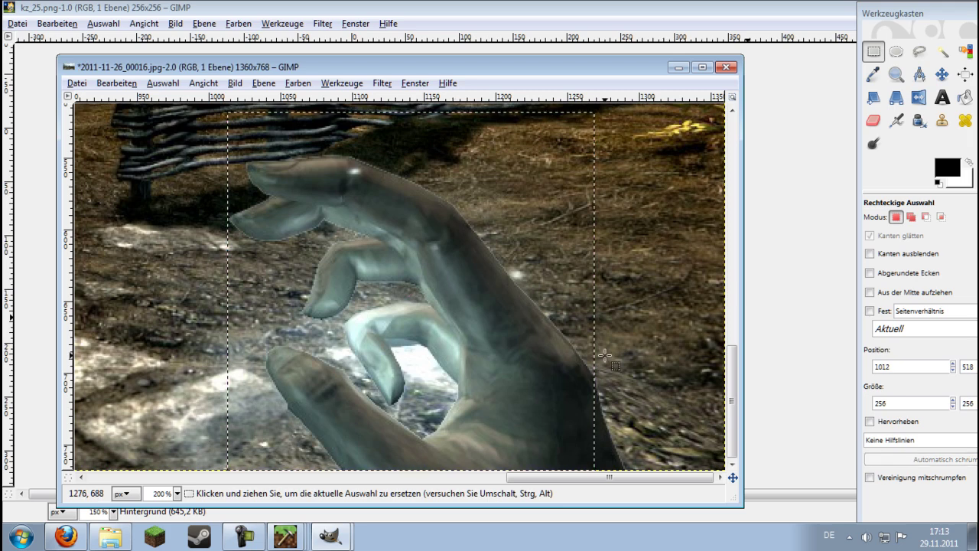
pyautogui.press('ctrl')
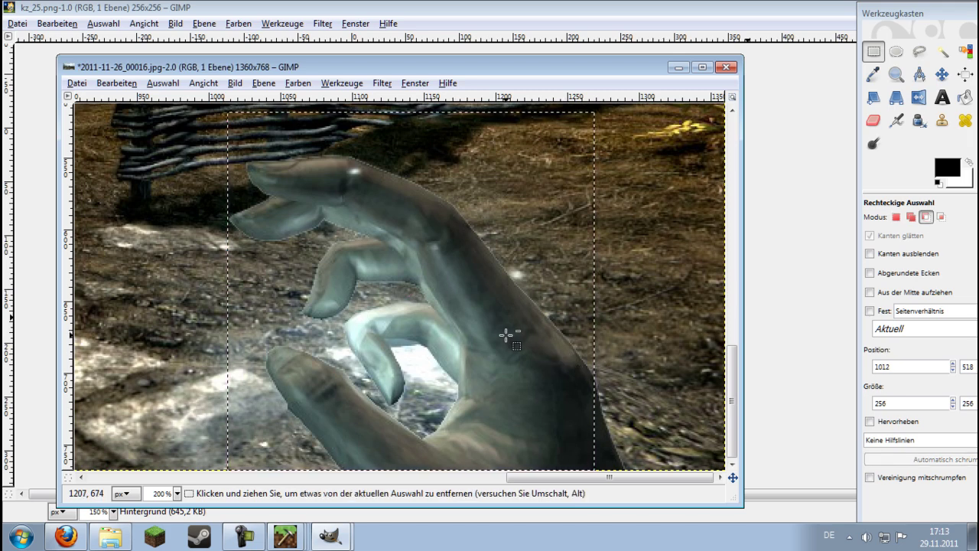
pyautogui.click(466, 327)
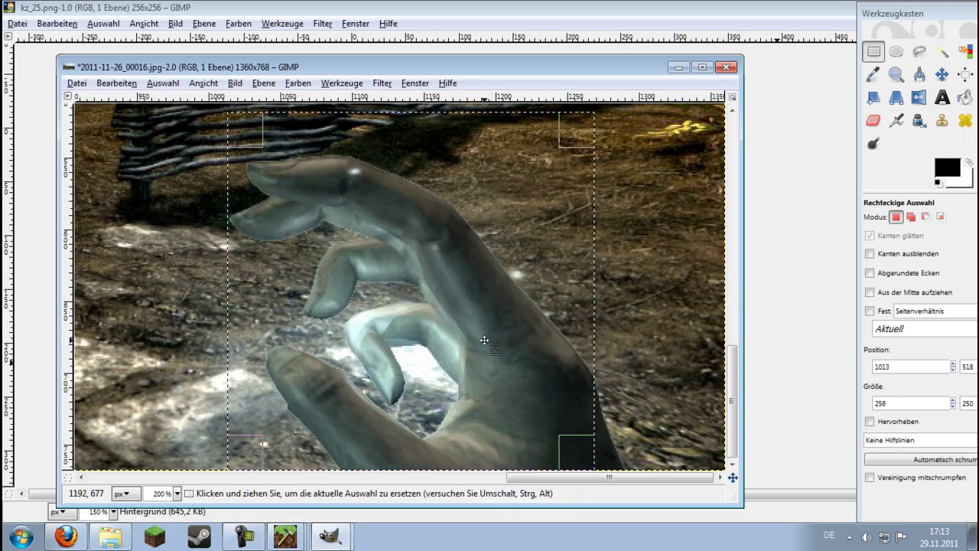
pyautogui.hotkey('ctrl', 'c')
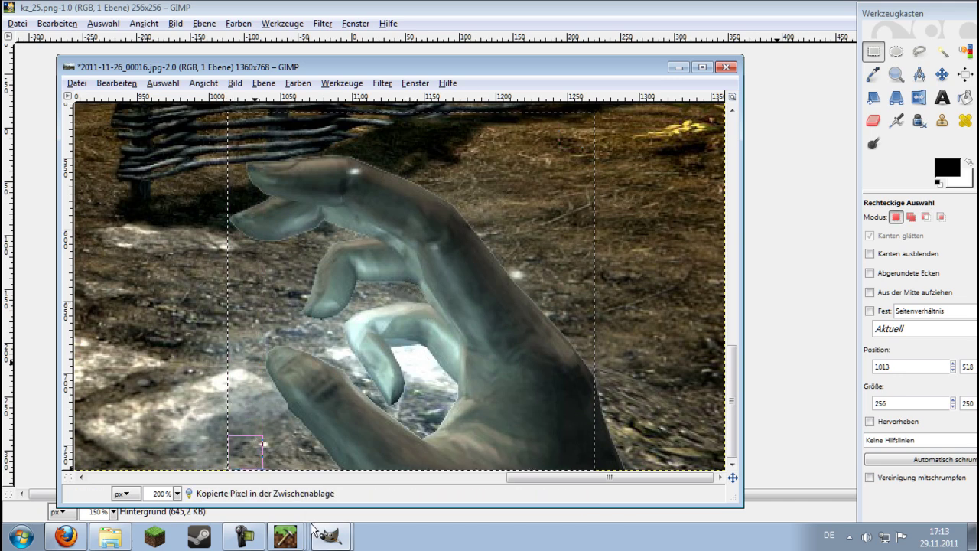
# Select a 256 x 256 pixel area over the skull painting in kz_25.png, then paste the copied hand into it and anchor it.
pyautogui.hotkey('alt', 'Tab')
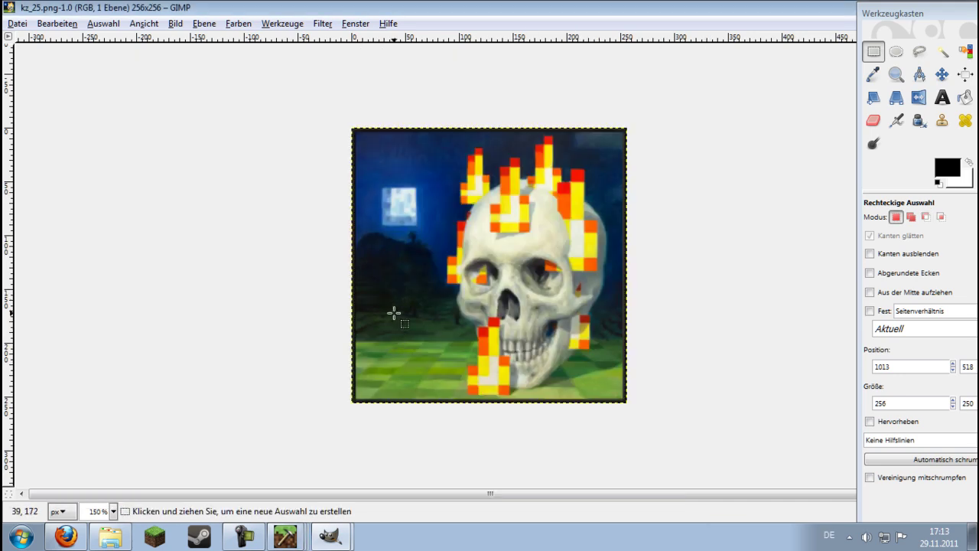
pyautogui.click(473, 250)
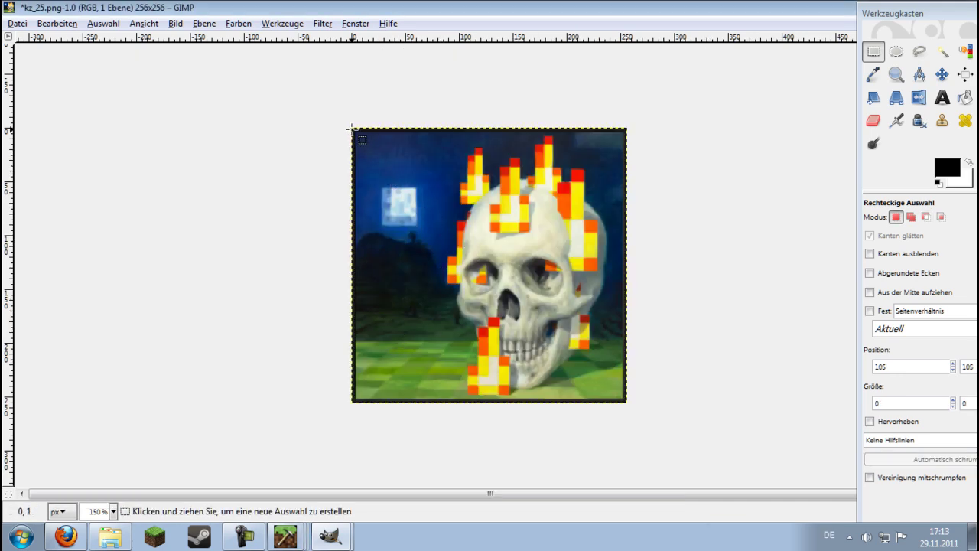
pyautogui.moveTo(353, 129); pyautogui.dragTo(625, 401)
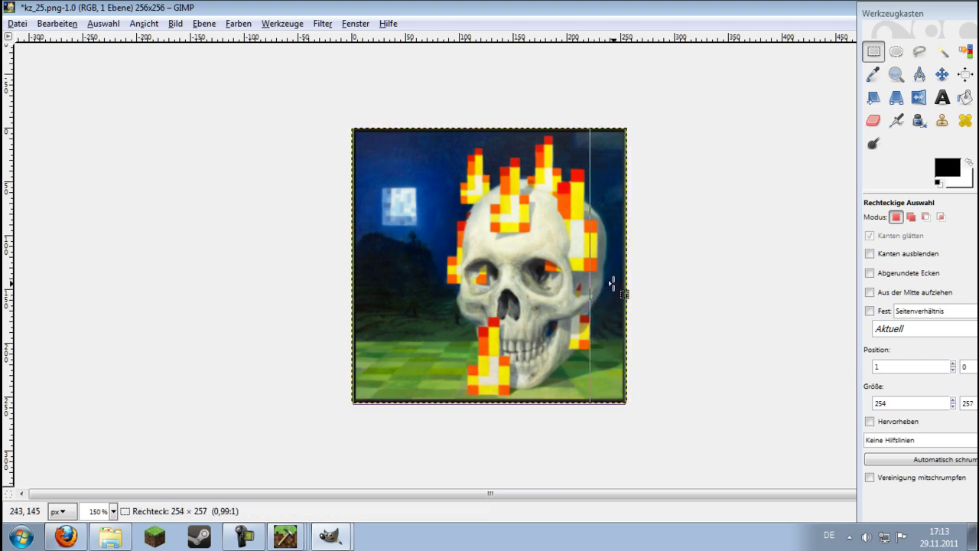
pyautogui.moveTo(612, 284); pyautogui.dragTo(623, 284)
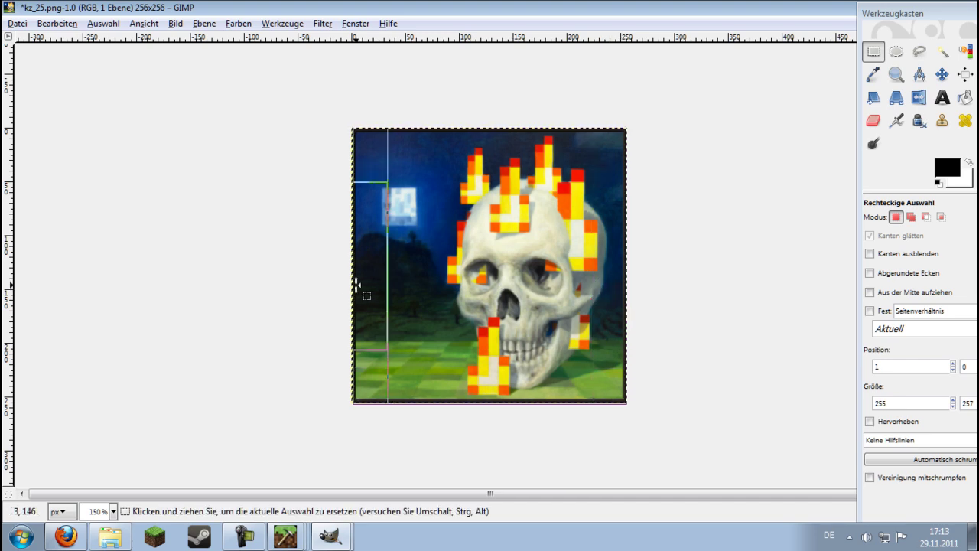
pyautogui.moveTo(365, 284); pyautogui.dragTo(362, 281)
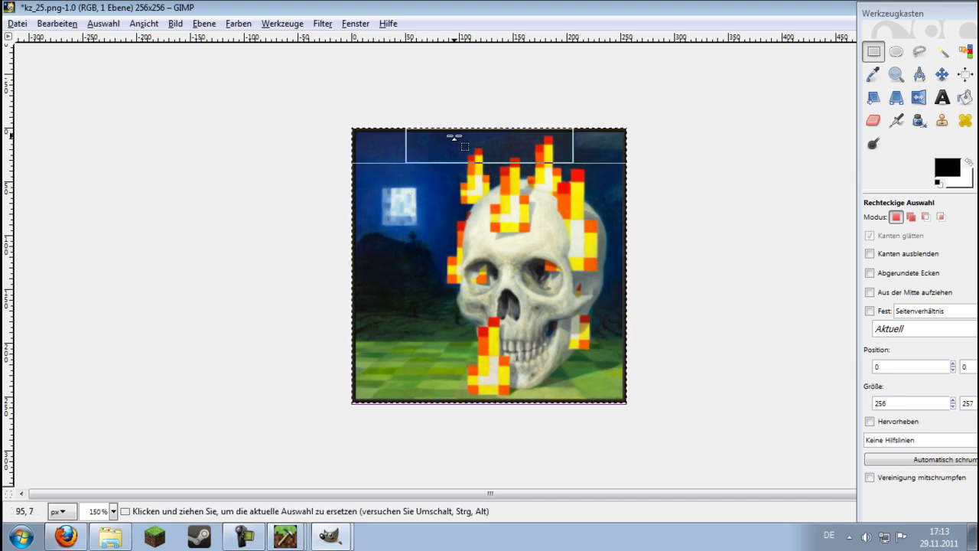
pyautogui.moveTo(456, 138); pyautogui.dragTo(456, 140)
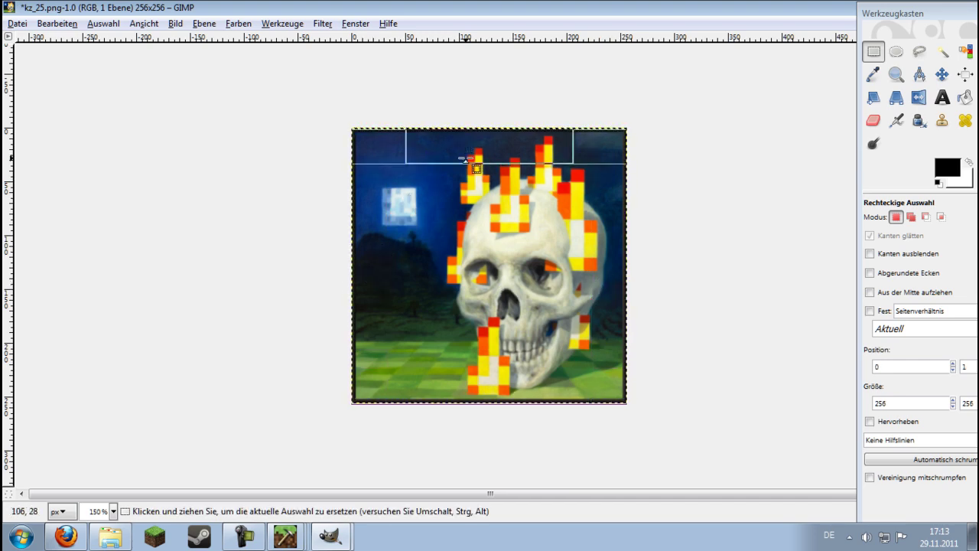
pyautogui.hotkey('ctrl', 'v')
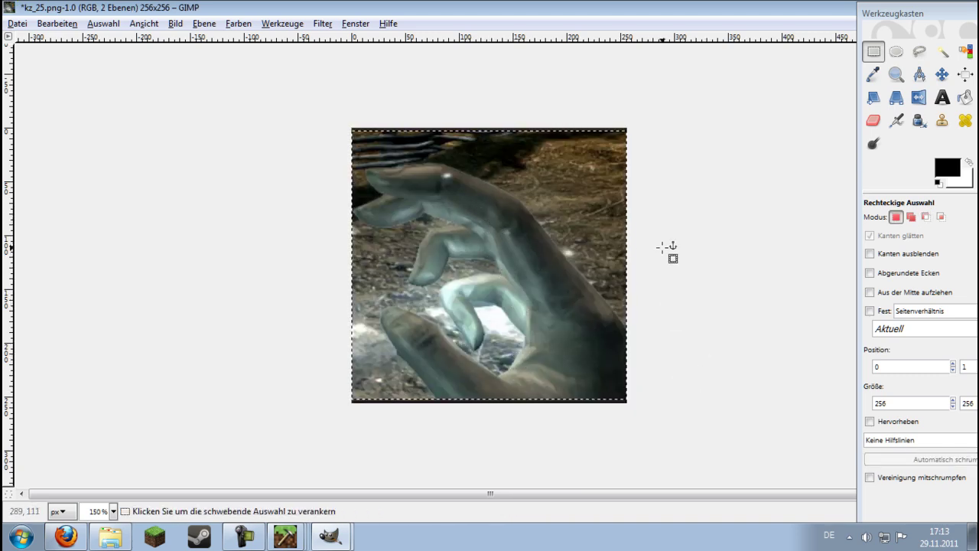
pyautogui.click(710, 457)
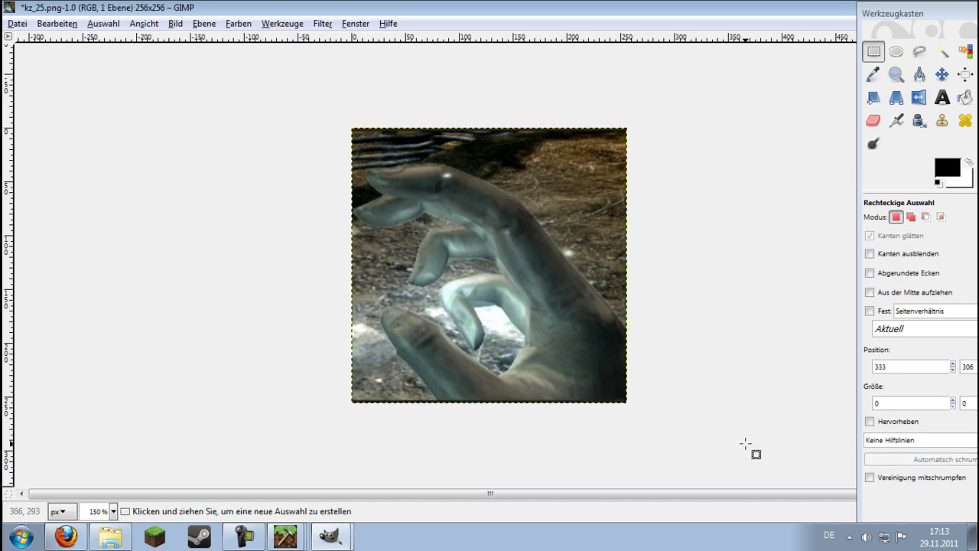
# Save kz_25.png and switch to the Minecraft Texturepack Editor to update Painting 26 with the edited image.
pyautogui.click(16, 25)
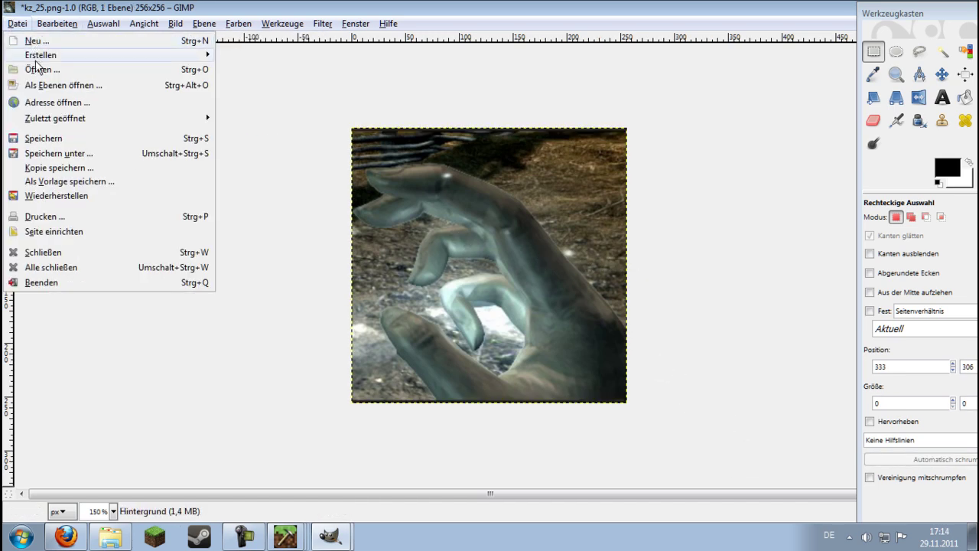
pyautogui.click(57, 138)
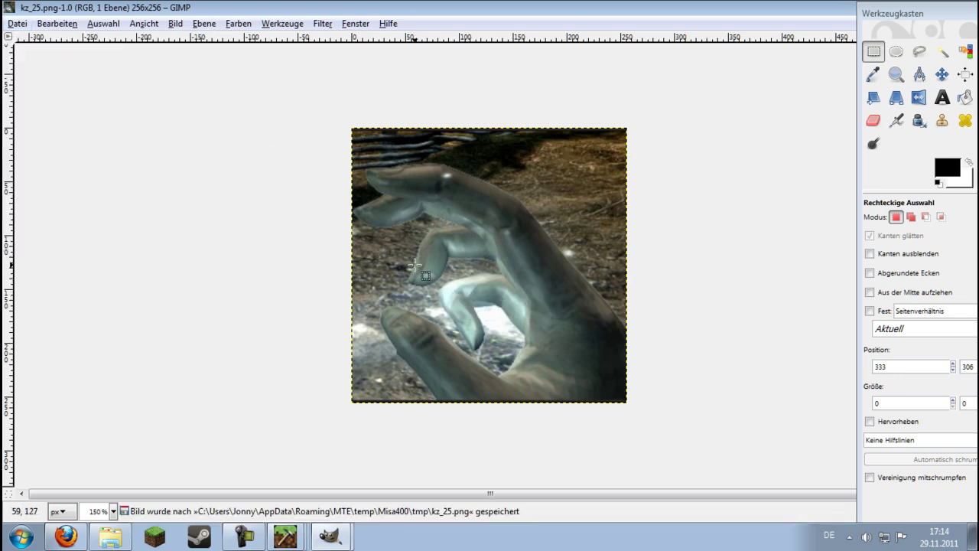
pyautogui.click(17, 24)
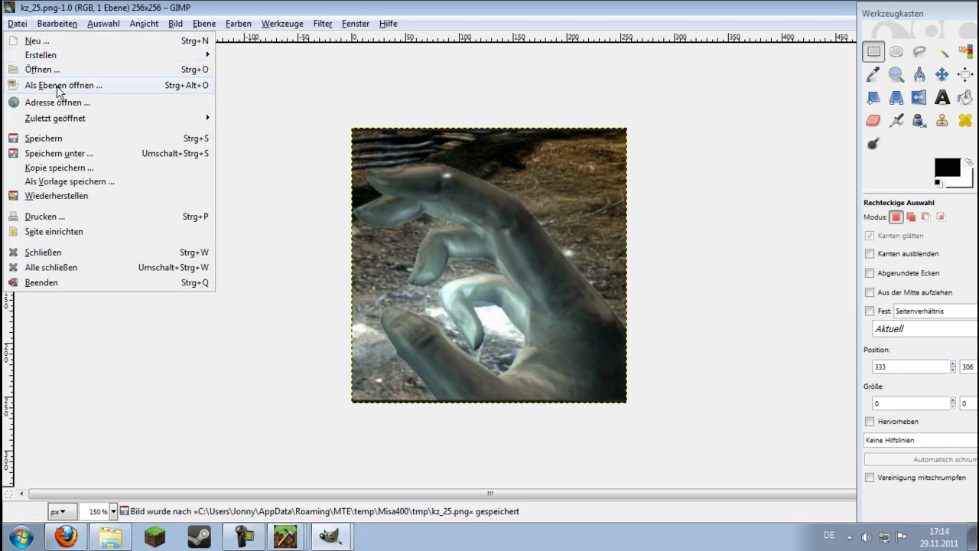
pyautogui.click(57, 139)
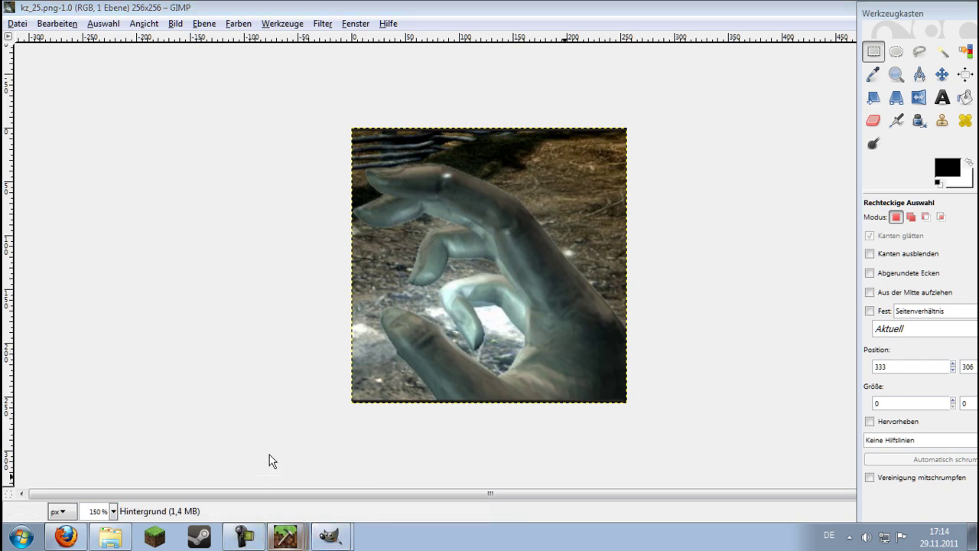
pyautogui.click(285, 535)
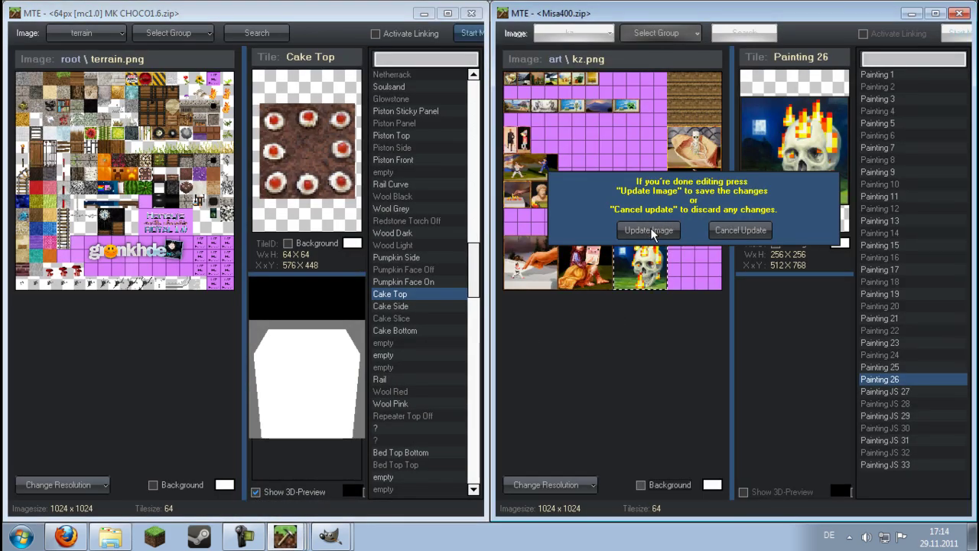
pyautogui.click(652, 231)
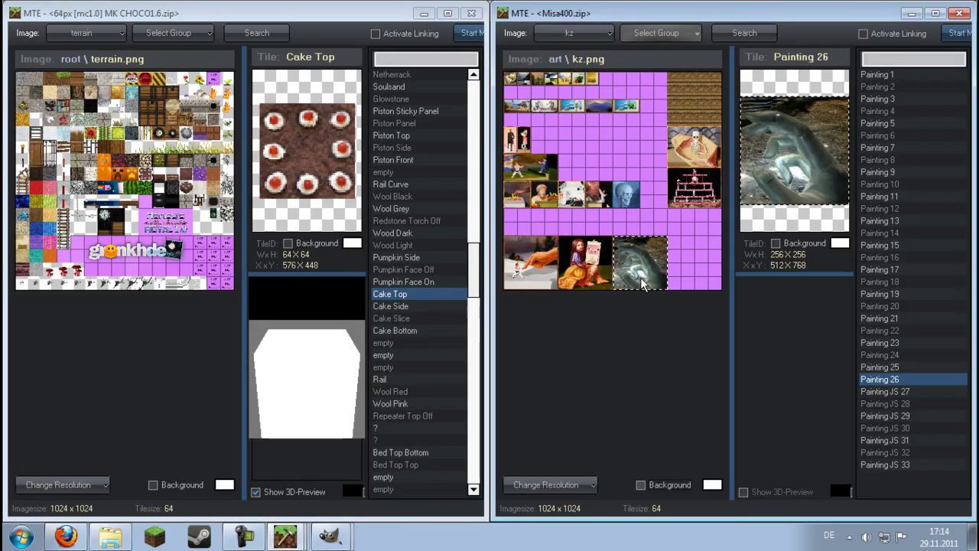
# Replace Painting 25 in Misa400's kz.png with the image file Ferseha.jpg from the Desktop.
pyautogui.click(595, 279)
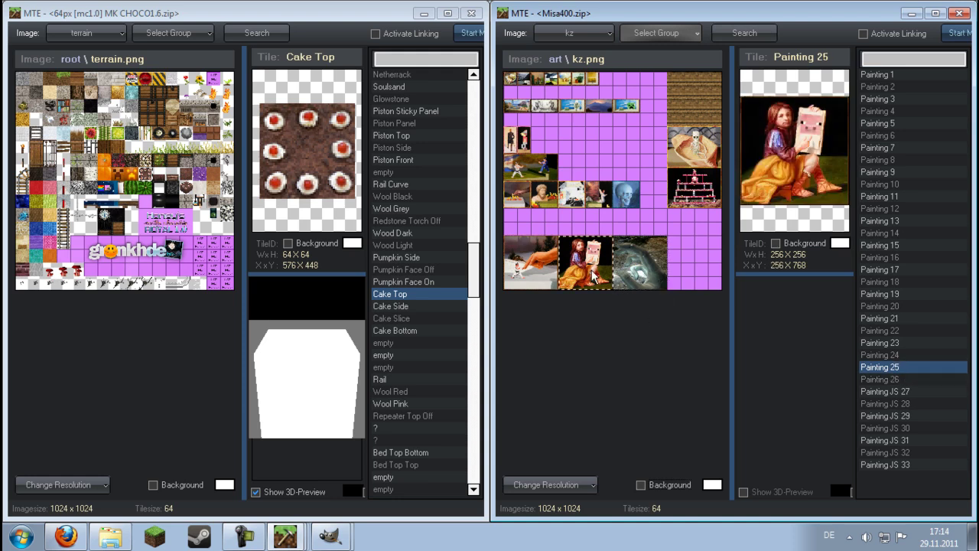
pyautogui.rightClick(588, 277)
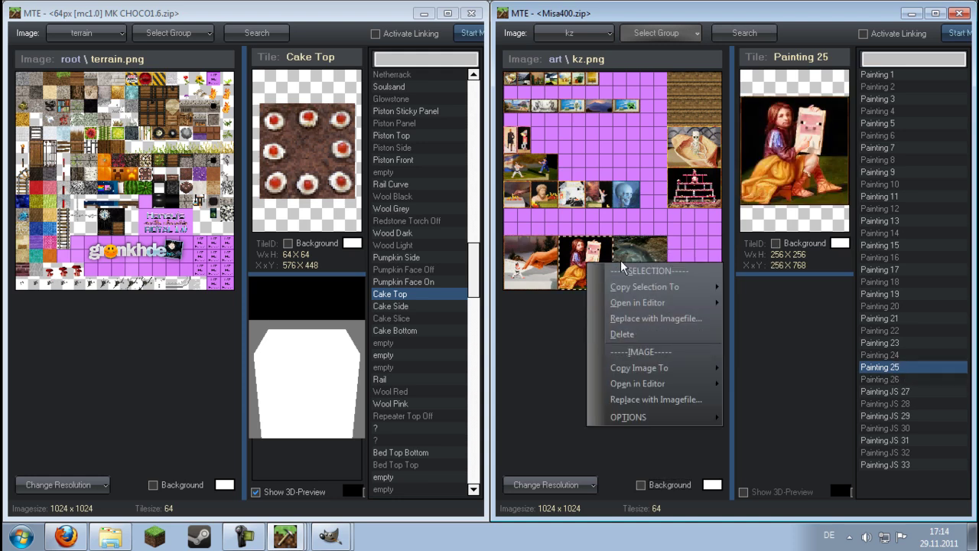
pyautogui.click(654, 320)
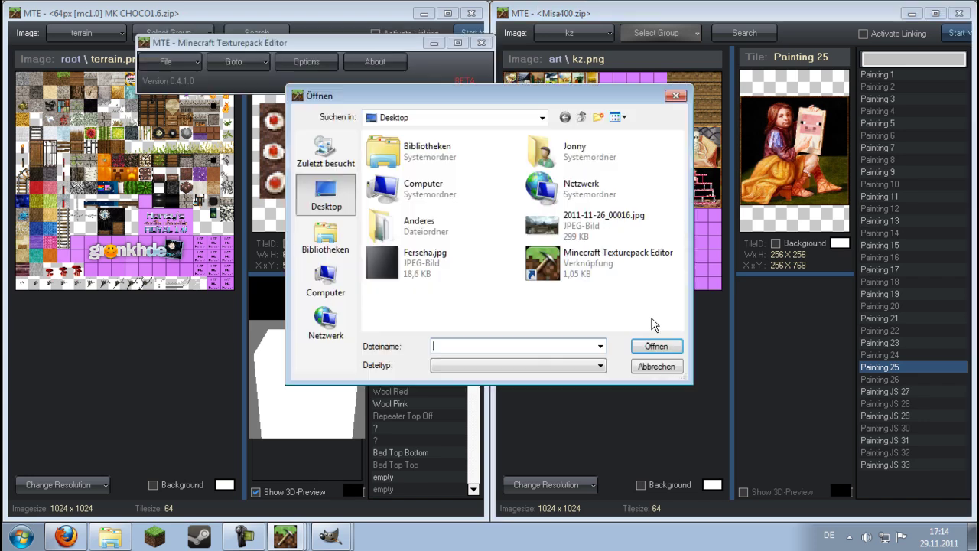
pyautogui.click(427, 263)
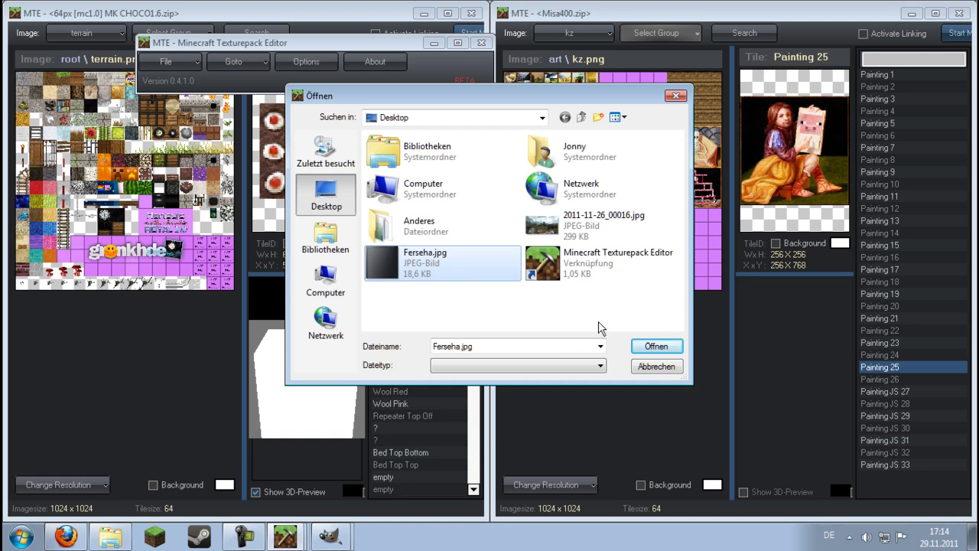
pyautogui.click(655, 347)
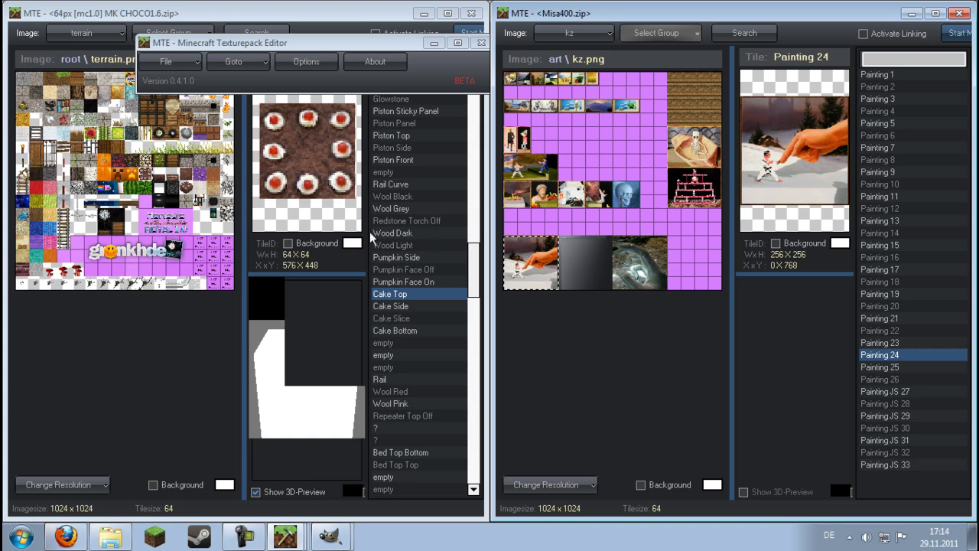
# Load art\kz.png in the MK CHOCO1.6 pack, ignoring the unsaved changes to terrain.png.
pyautogui.click(80, 35)
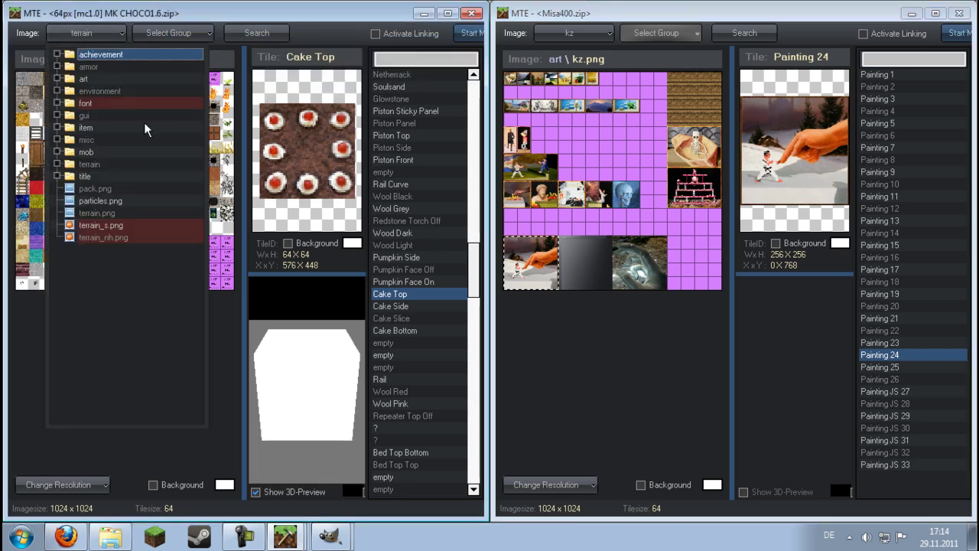
pyautogui.click(99, 79)
pyautogui.click(106, 92)
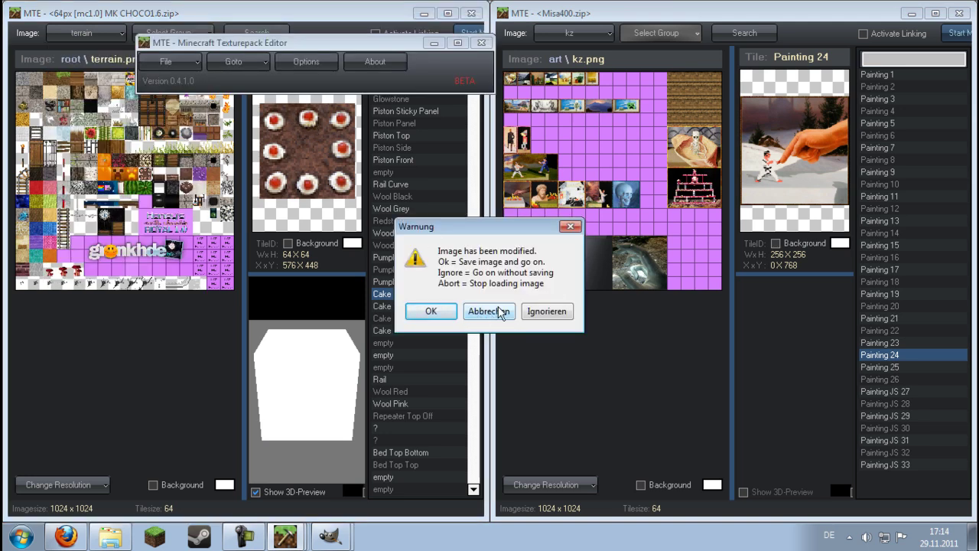
pyautogui.click(544, 312)
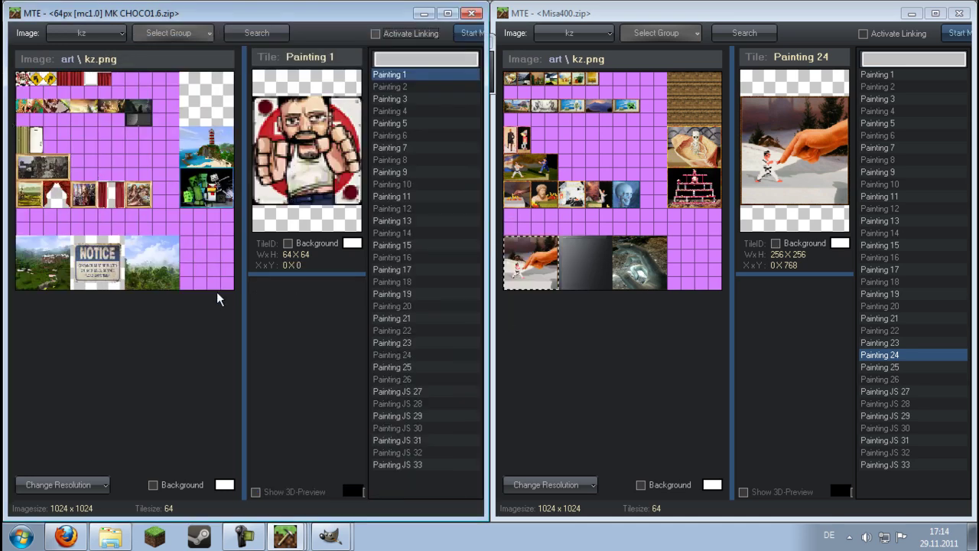
pyautogui.click(135, 259)
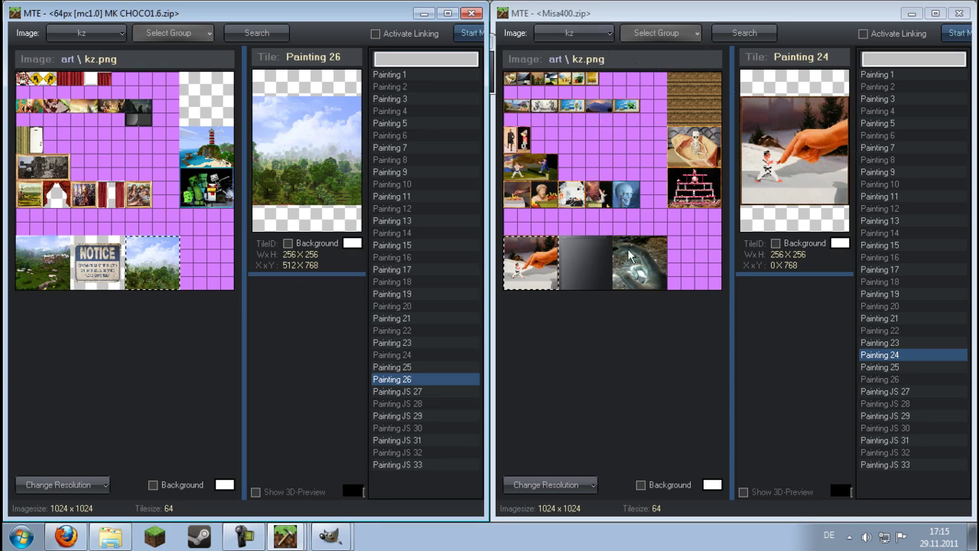
pyautogui.click(448, 13)
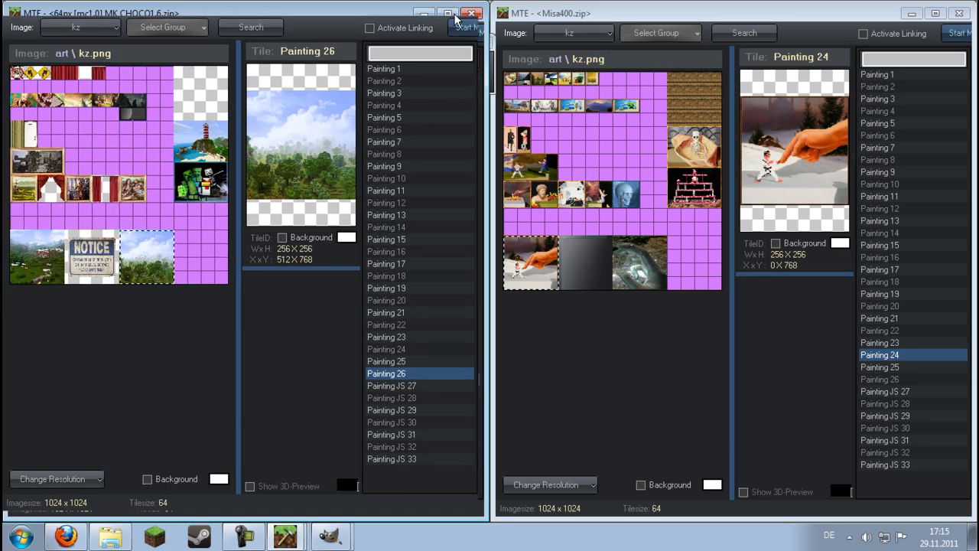
pyautogui.moveTo(796, 9); pyautogui.dragTo(2, 9)
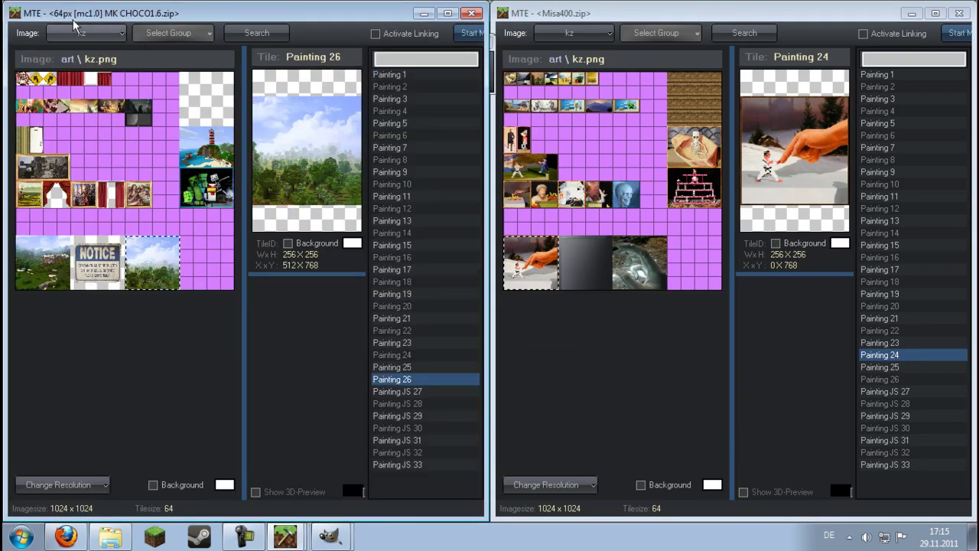
pyautogui.click(110, 33)
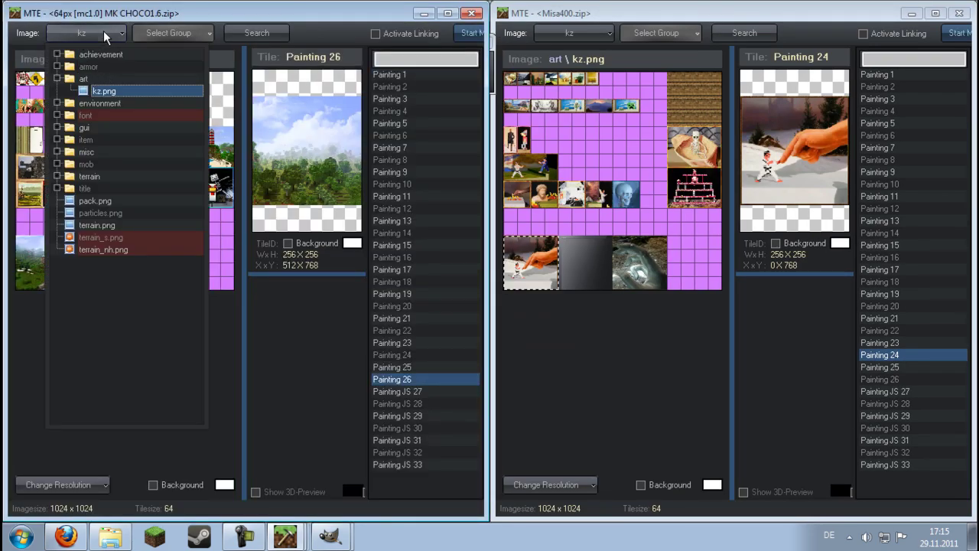
pyautogui.click(84, 32)
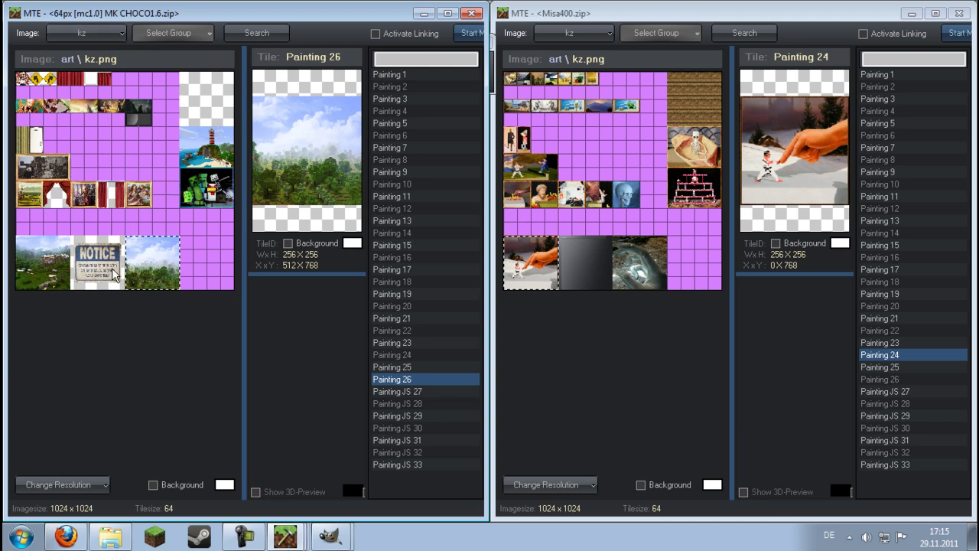
# Copy Painting 24 from the MK CHOCO1.6 pack's kz.png to the Misa400 pack.
pyautogui.click(47, 269)
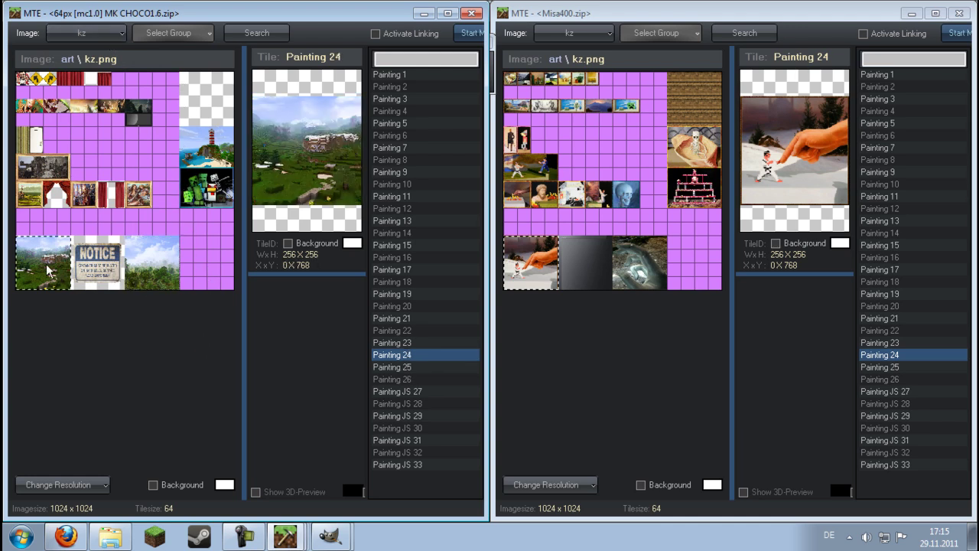
pyautogui.rightClick(64, 287)
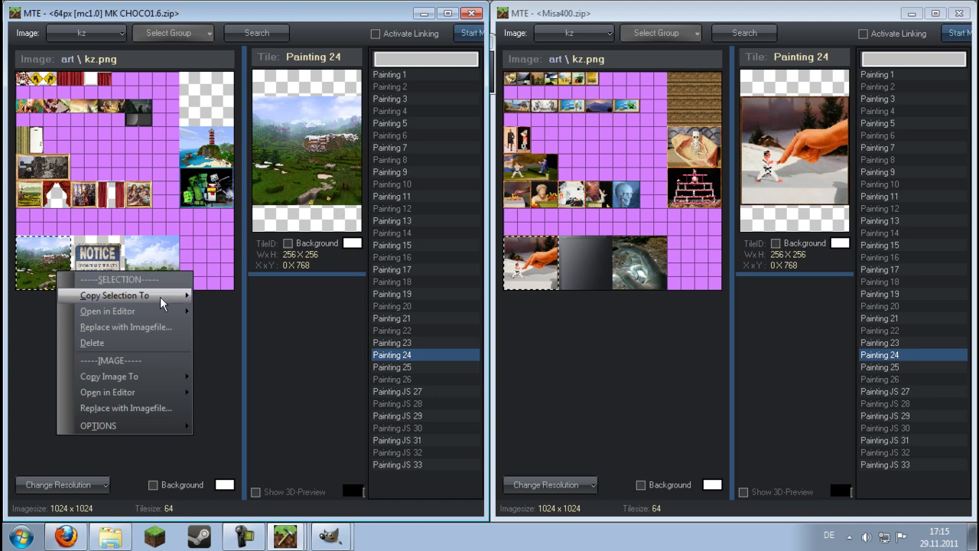
pyautogui.moveTo(161, 298)
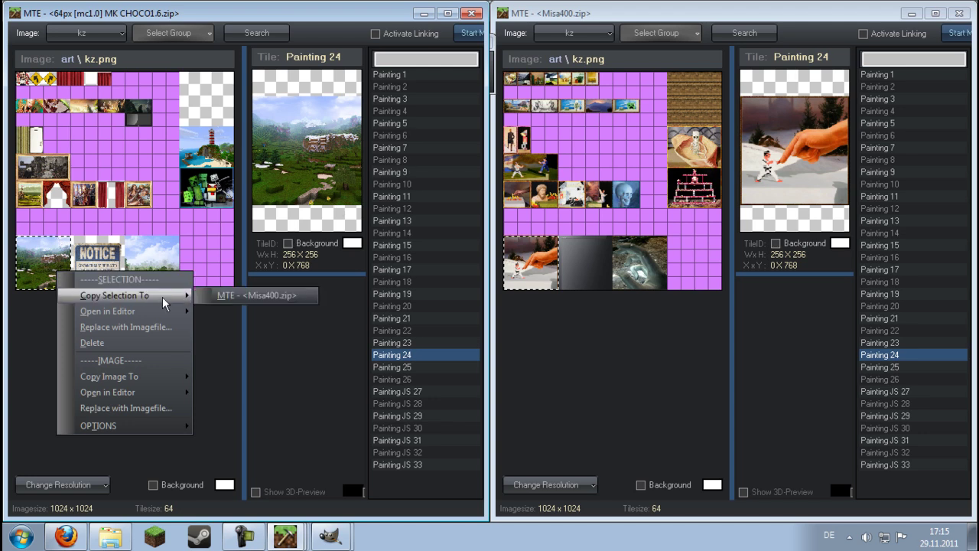
pyautogui.click(245, 296)
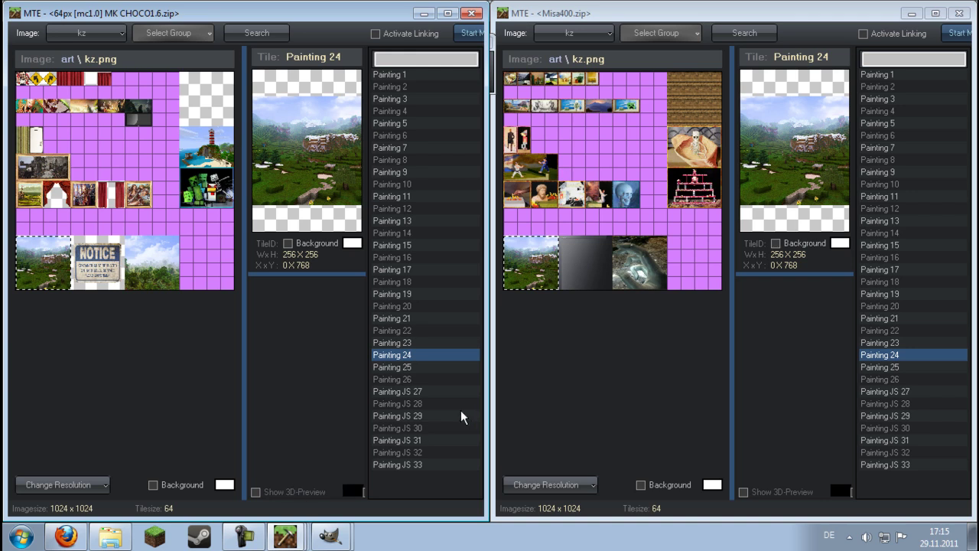
pyautogui.click(407, 392)
pyautogui.click(406, 380)
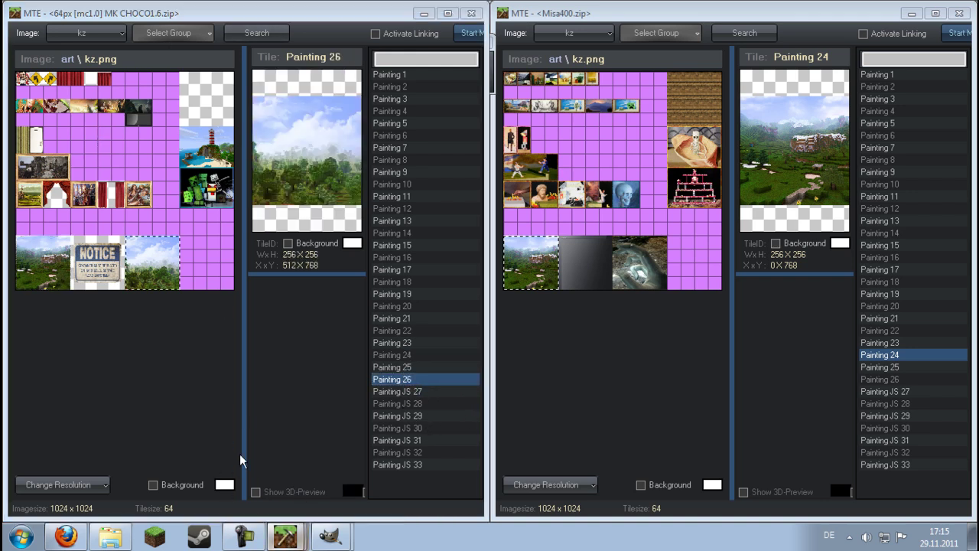
# Create a new texture pack named "Ein Texture Pack" from the Texturepack Editor's main window.
pyautogui.click(286, 536)
pyautogui.click(169, 62)
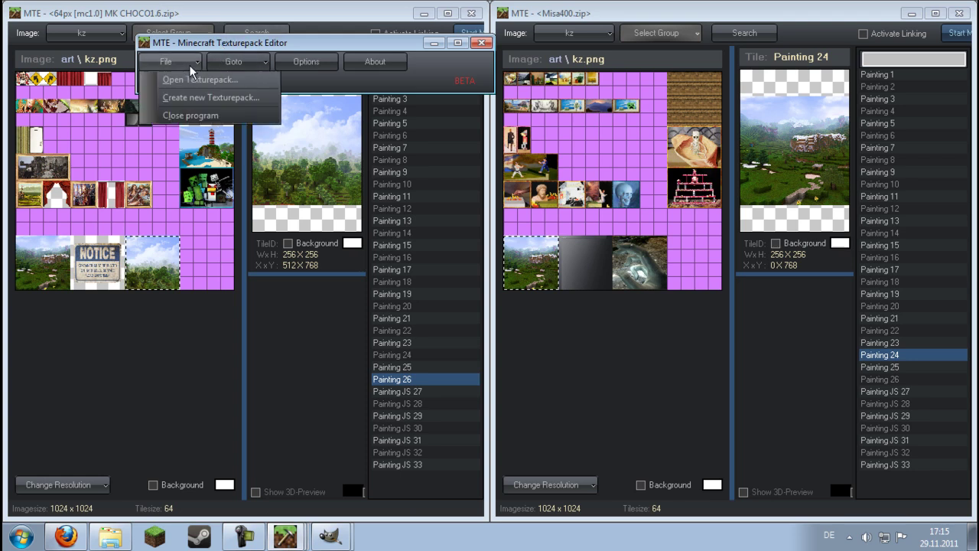
pyautogui.click(208, 97)
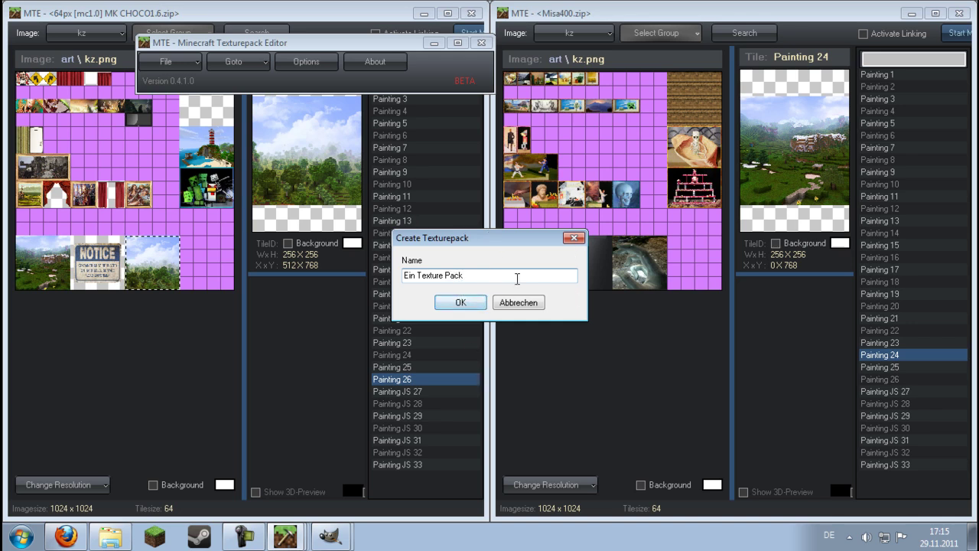
pyautogui.click(449, 306)
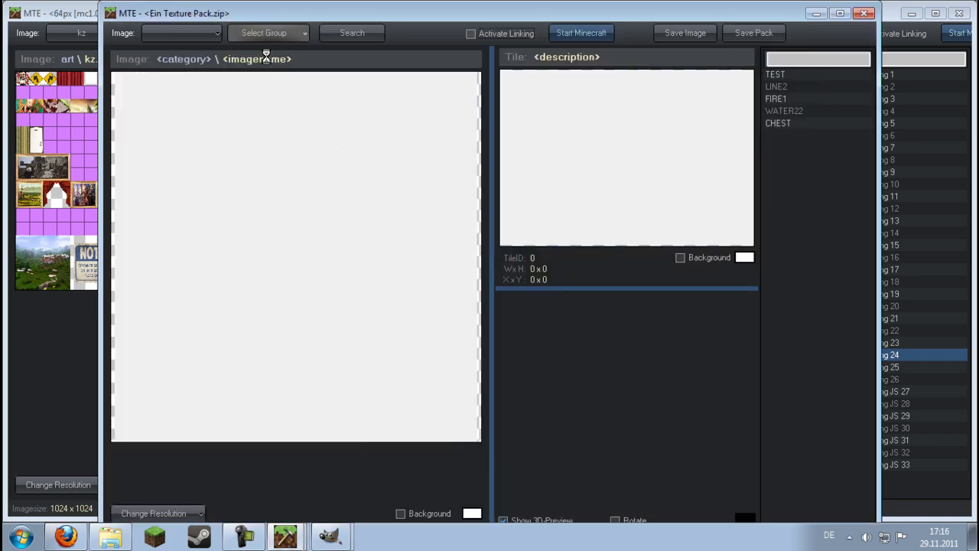
# Examine the Grass, brewing stand base and Cake tiles of terrain.png in the 3D preview from several angles.
pyautogui.moveTo(394, 18); pyautogui.dragTo(421, 32)
pyautogui.moveTo(669, 395); pyautogui.dragTo(583, 413)
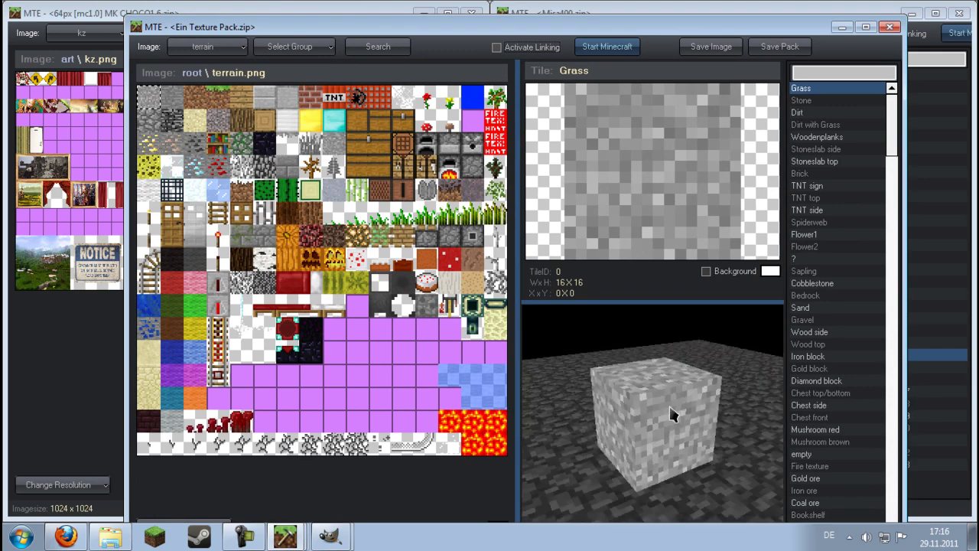
pyautogui.click(426, 310)
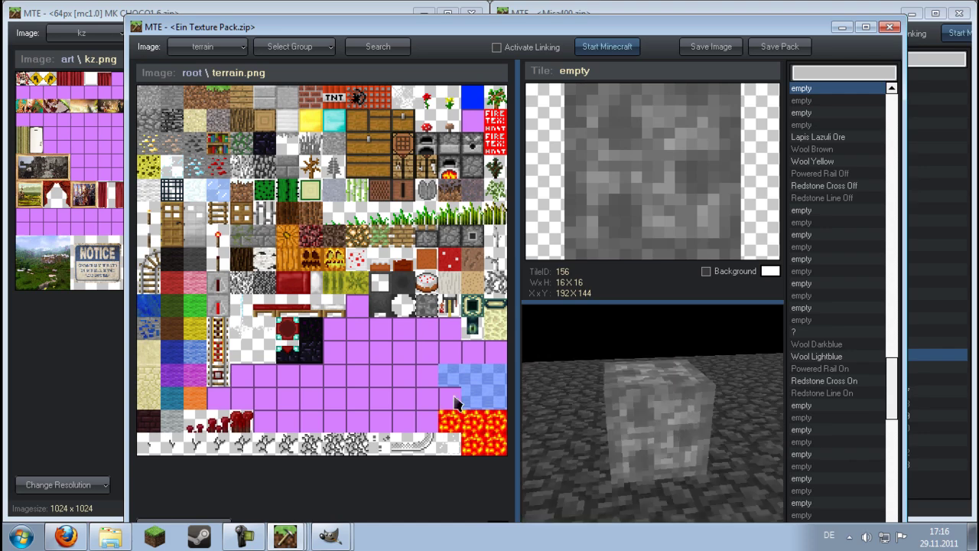
pyautogui.moveTo(715, 417); pyautogui.dragTo(686, 405)
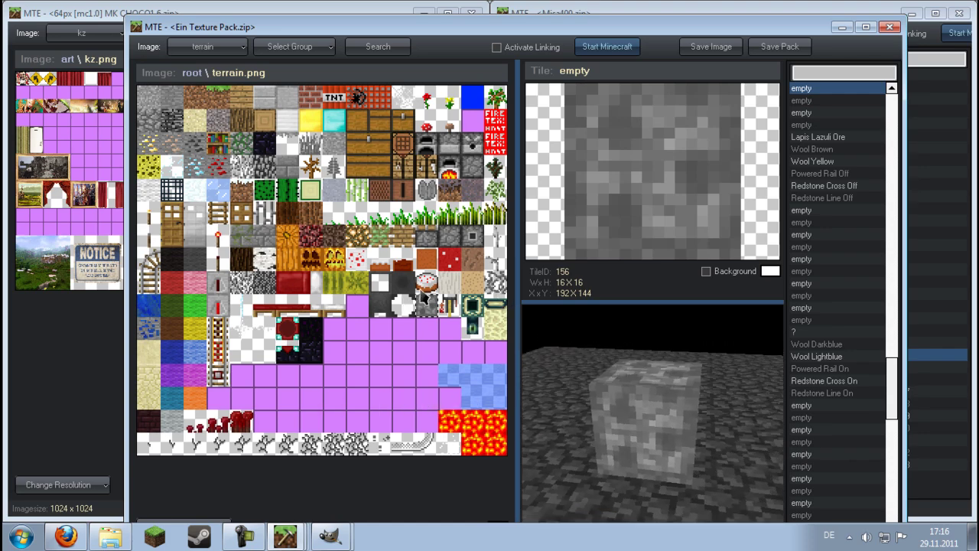
pyautogui.click(402, 304)
pyautogui.click(426, 281)
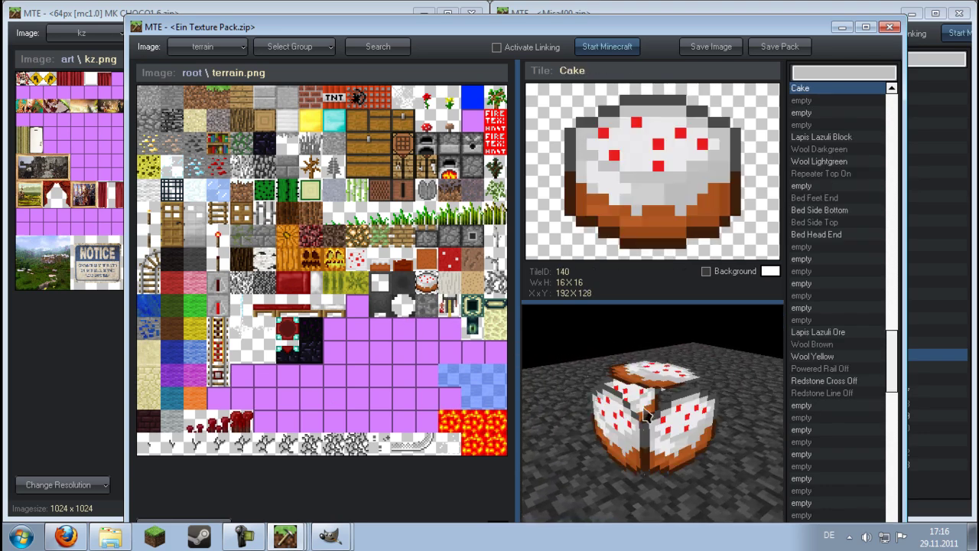
pyautogui.moveTo(528, 360); pyautogui.dragTo(685, 425)
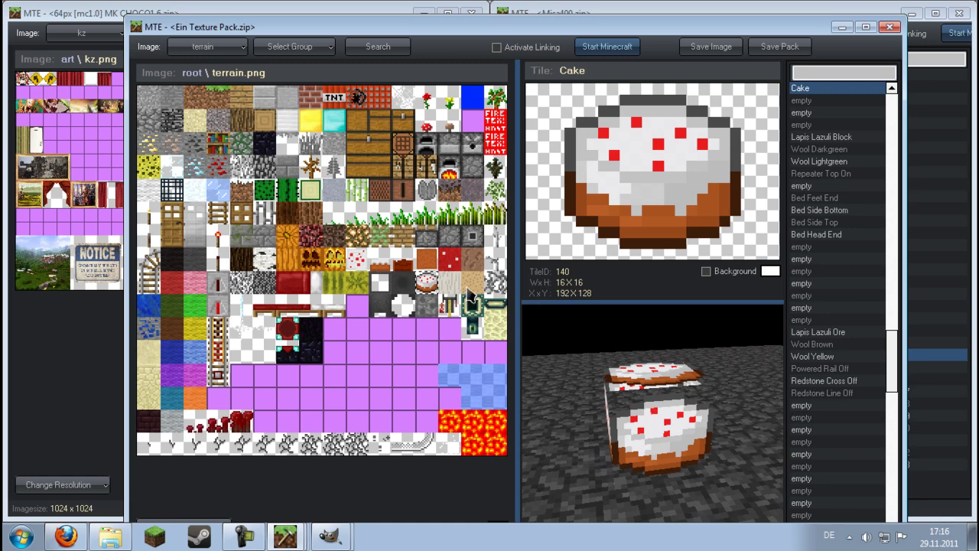
# Examine further terrain.png tiles in the preview, including Cake Bottom, Cake Side, Cake Slice, Cactus Slice and Brick.
pyautogui.click(450, 287)
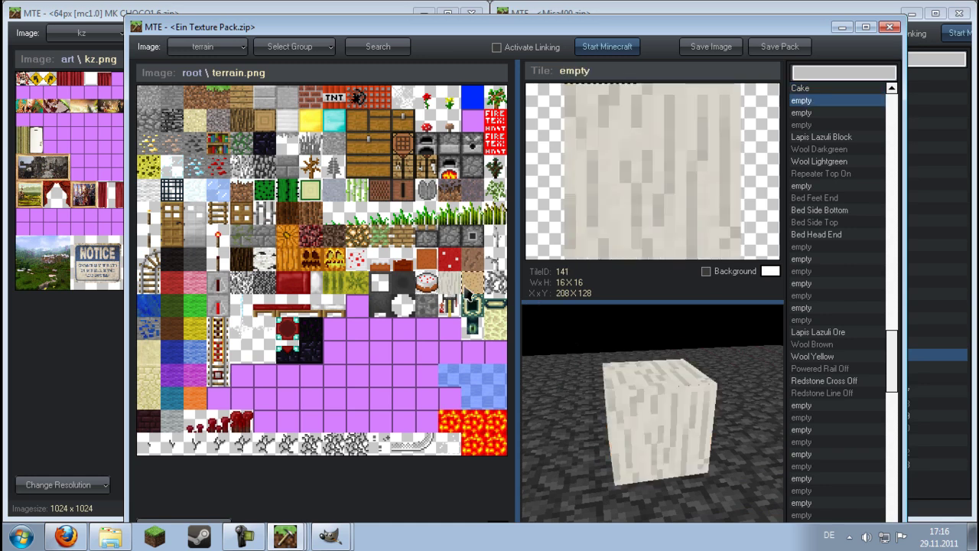
pyautogui.click(468, 283)
pyautogui.click(433, 262)
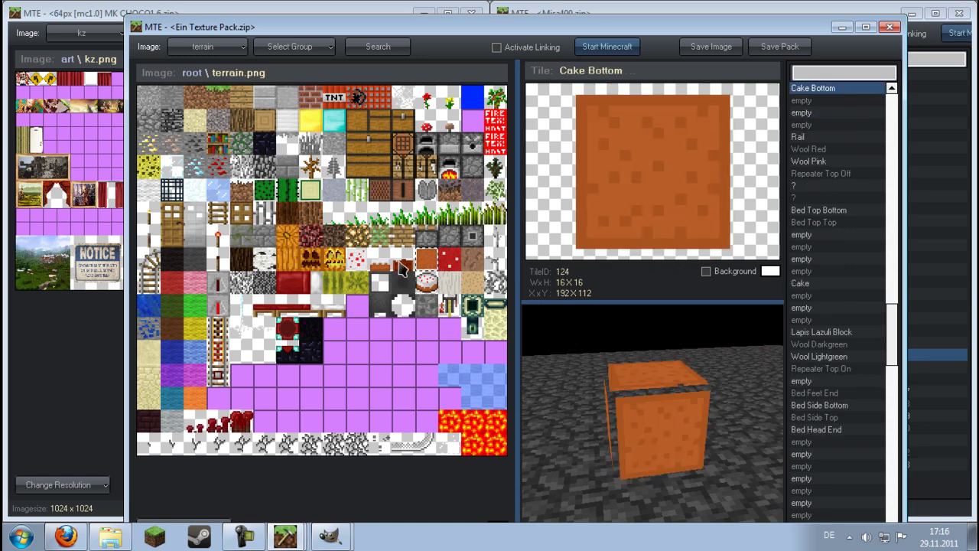
pyautogui.click(382, 264)
pyautogui.click(403, 264)
pyautogui.click(383, 264)
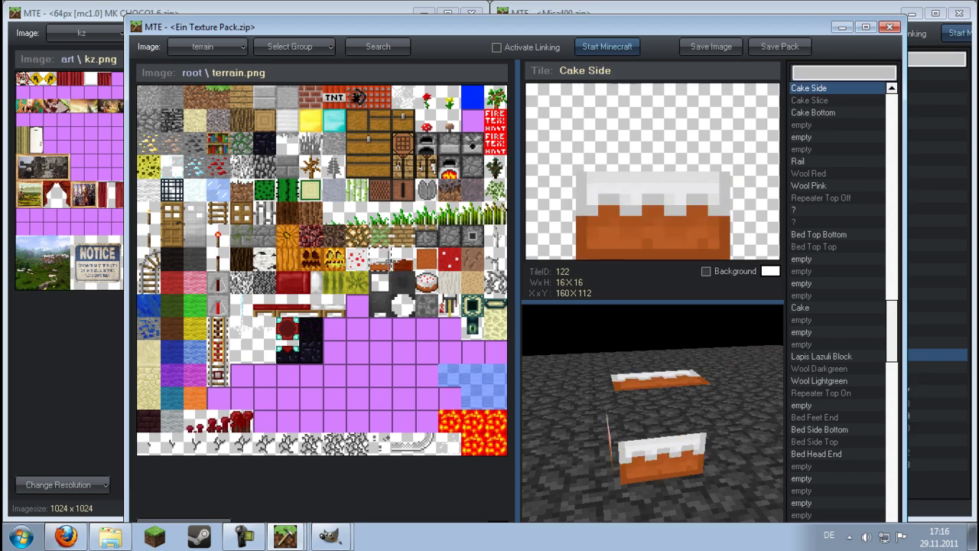
pyautogui.click(401, 264)
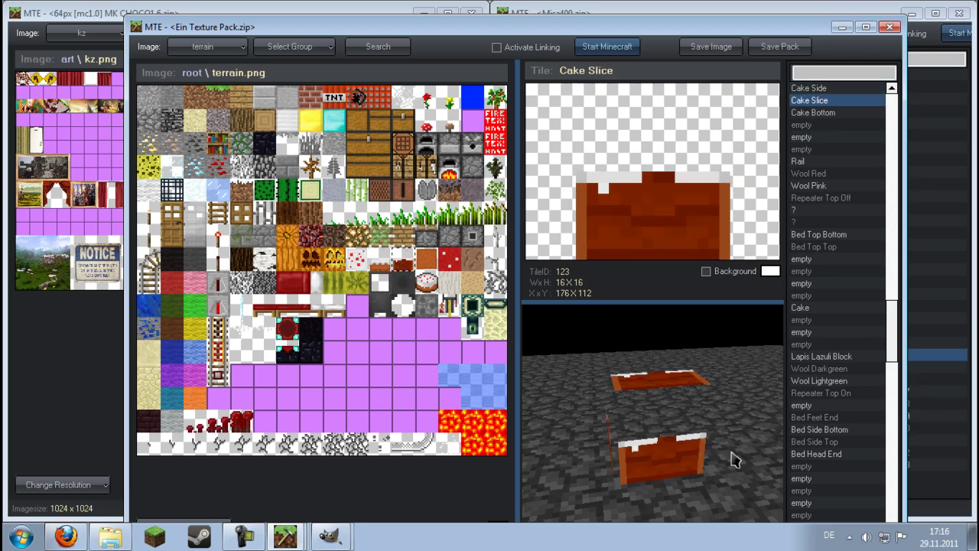
pyautogui.moveTo(691, 424); pyautogui.dragTo(669, 405)
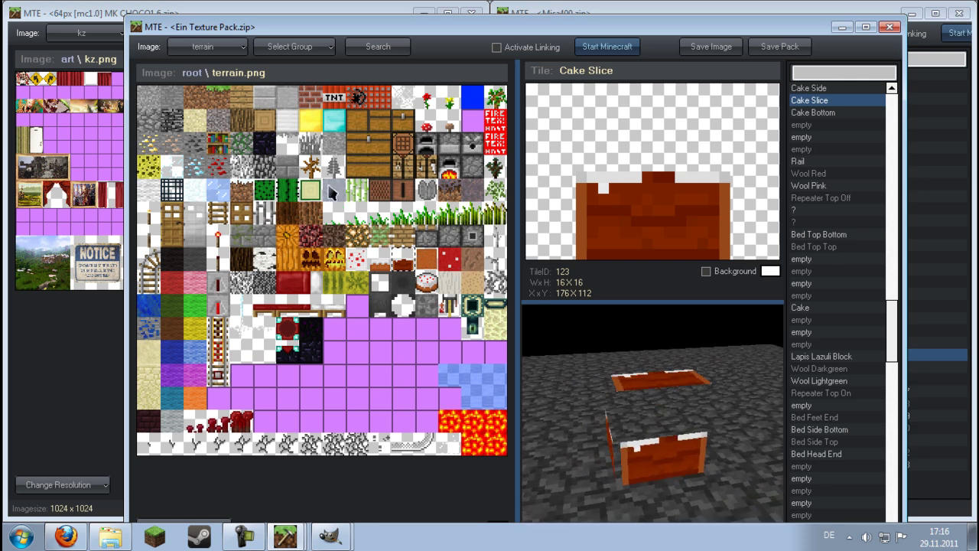
pyautogui.click(309, 191)
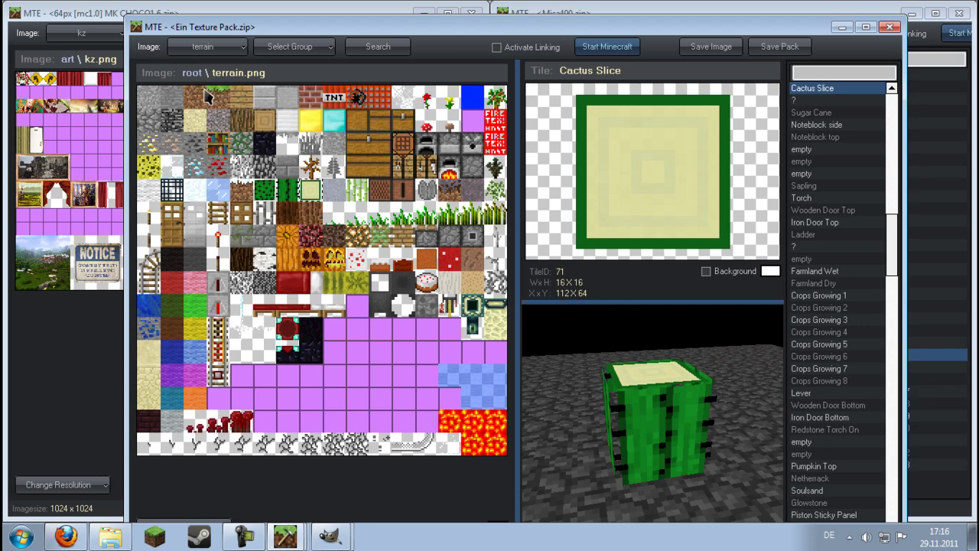
pyautogui.click(309, 101)
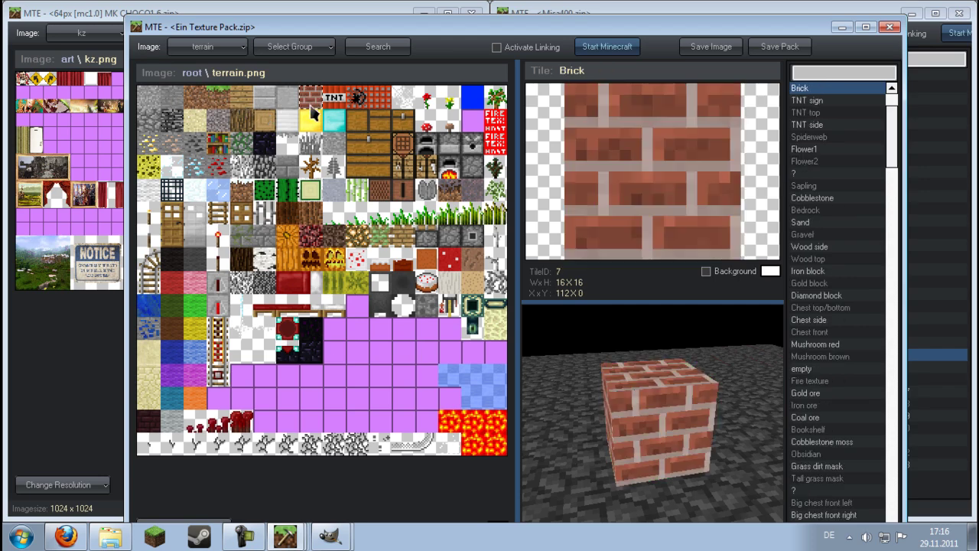
# Maximize the Ein Texture Pack window and change terrain.png's resolution to 1024 x 1024 with 64 x 64 tiles.
pyautogui.doubleClick(475, 29)
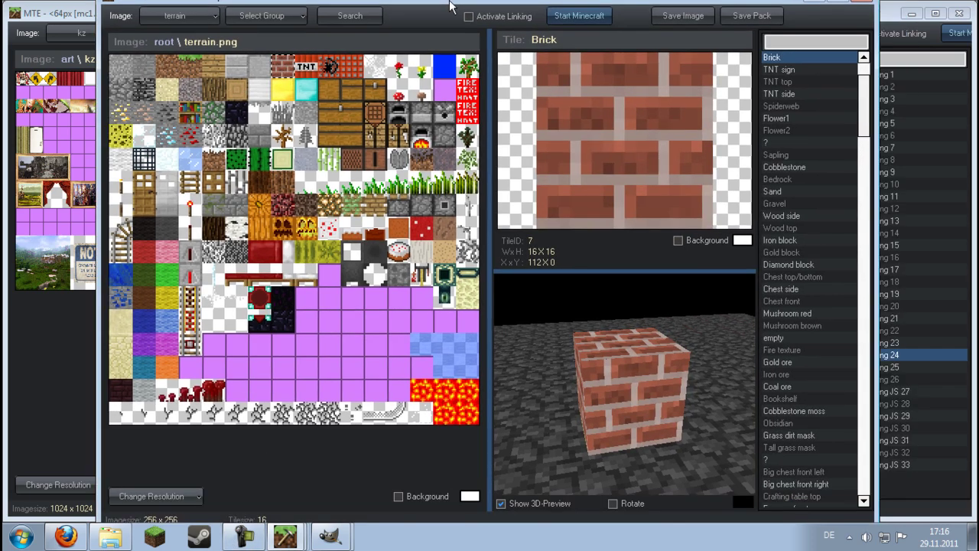
pyautogui.click(90, 490)
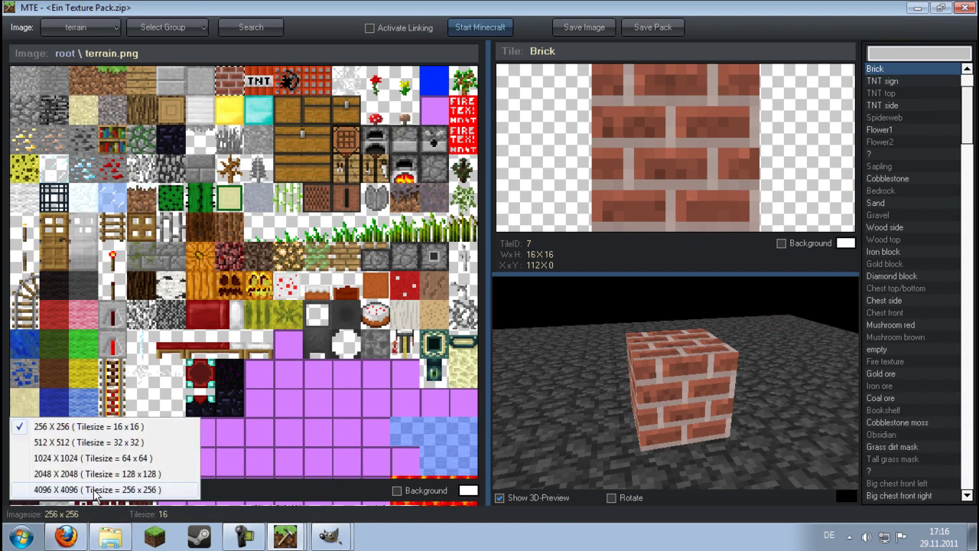
pyautogui.click(123, 461)
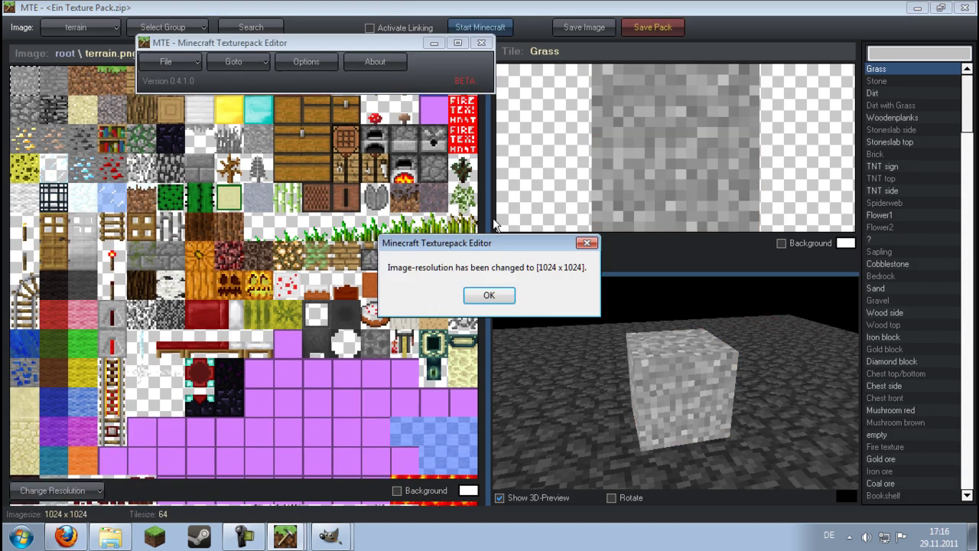
pyautogui.click(488, 296)
pyautogui.click(396, 349)
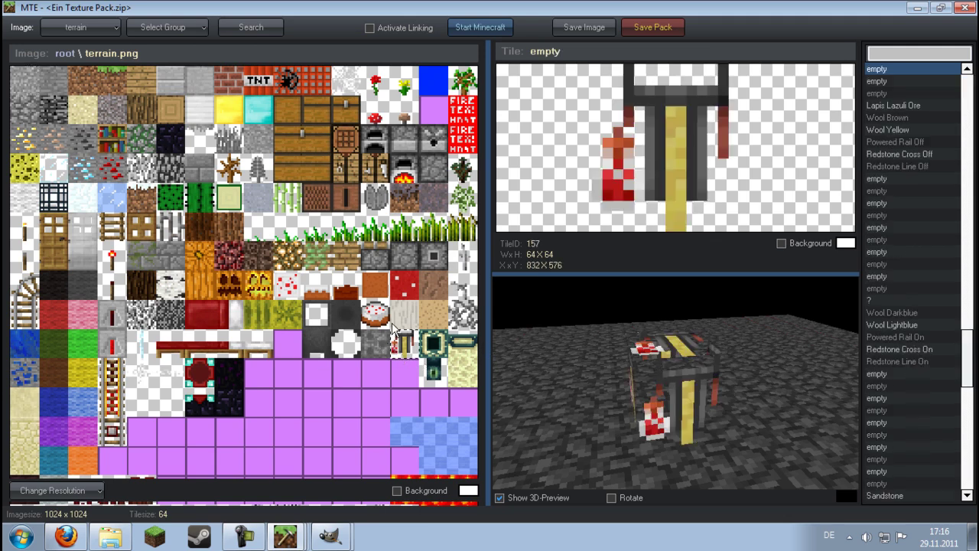
pyautogui.rightClick(412, 349)
pyautogui.moveTo(480, 390)
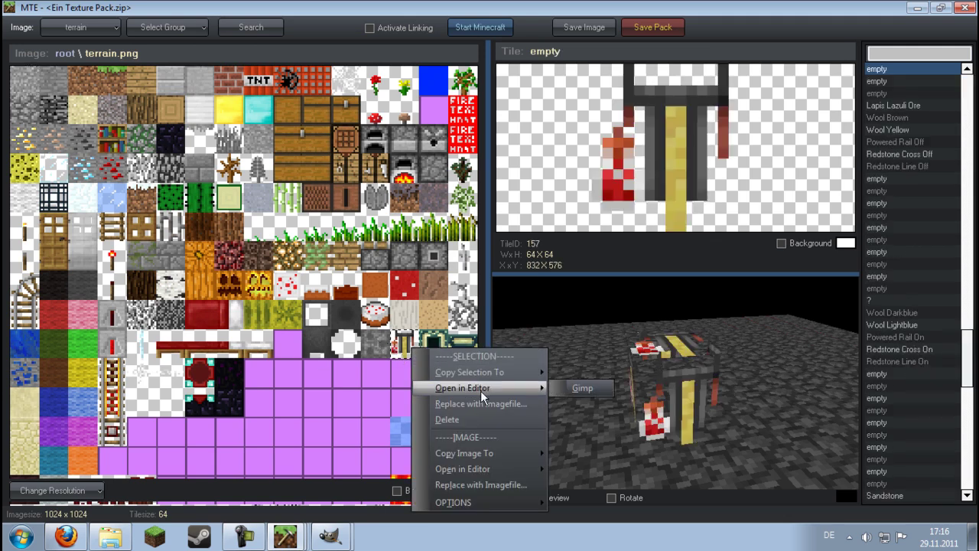
# Open the Dirt tile of terrain.png in Gimp for editing and maximize its image window.
pyautogui.rightClick(78, 82)
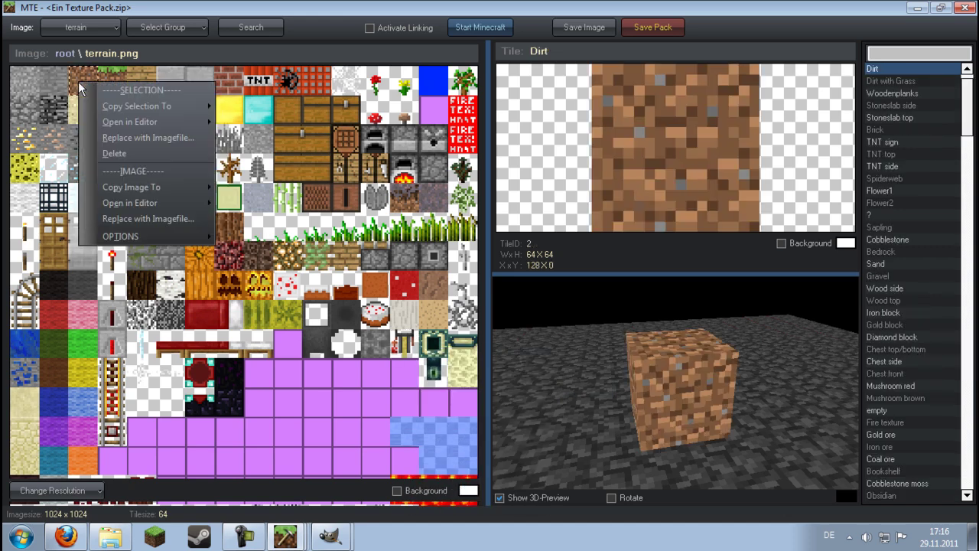
pyautogui.moveTo(162, 123)
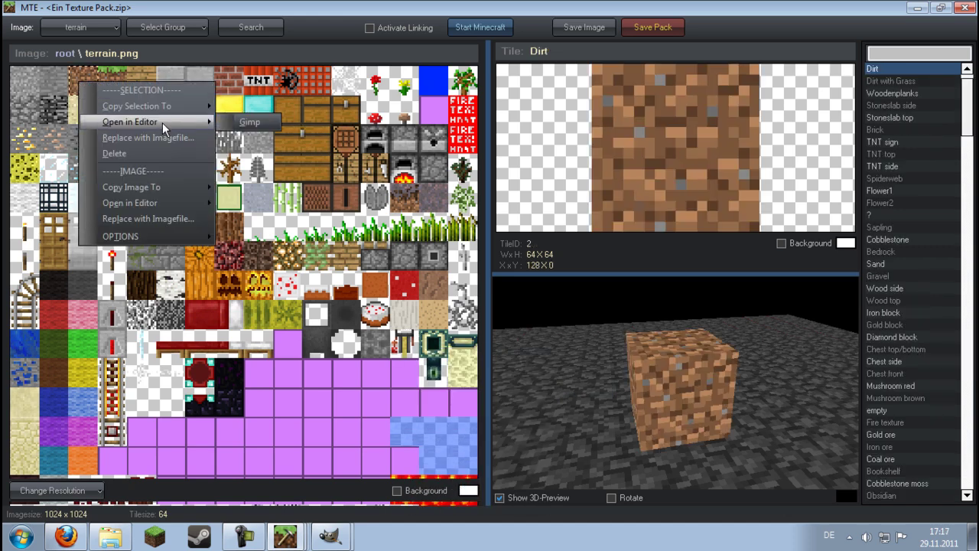
pyautogui.click(237, 125)
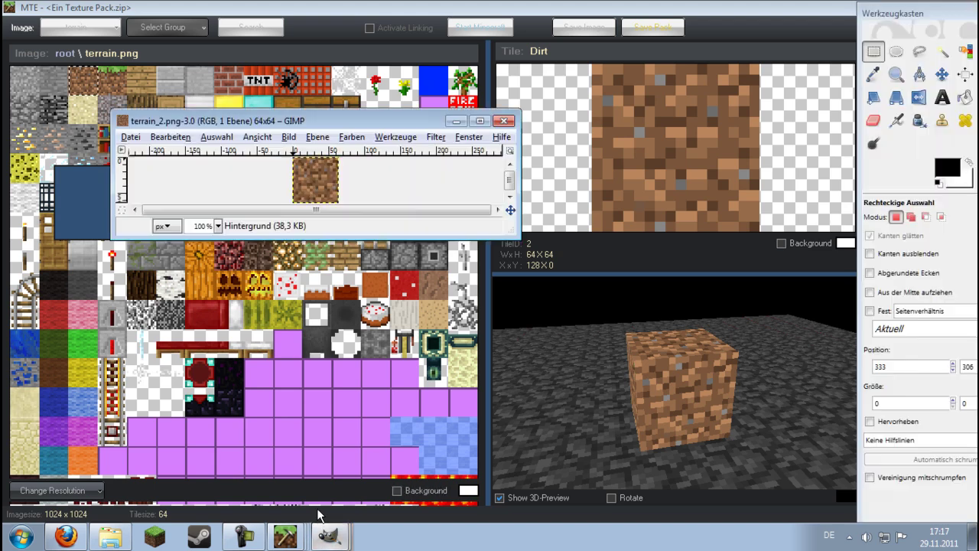
pyautogui.click(479, 121)
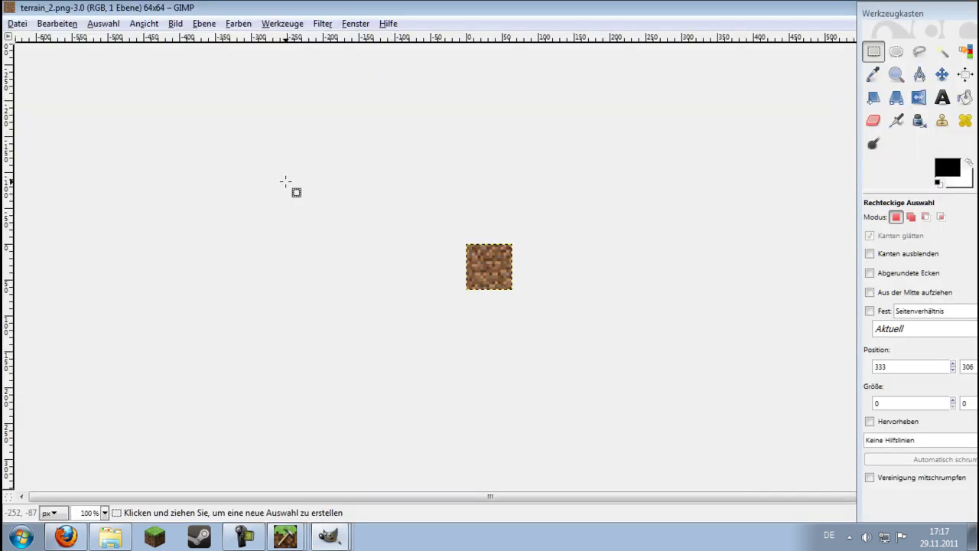
# Add the text "Hallo" across the dirt image with the Text tool and adjust its position.
pyautogui.click(942, 96)
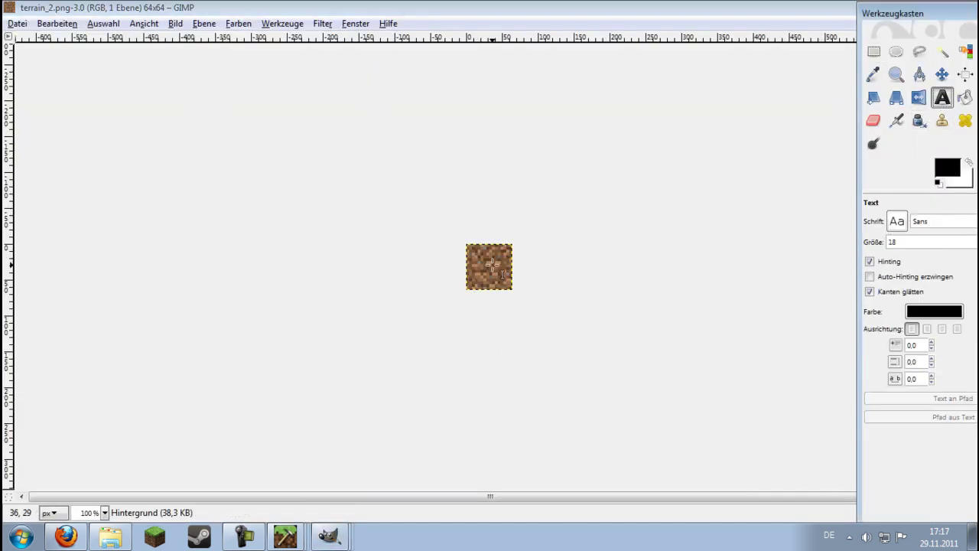
pyautogui.click(467, 259)
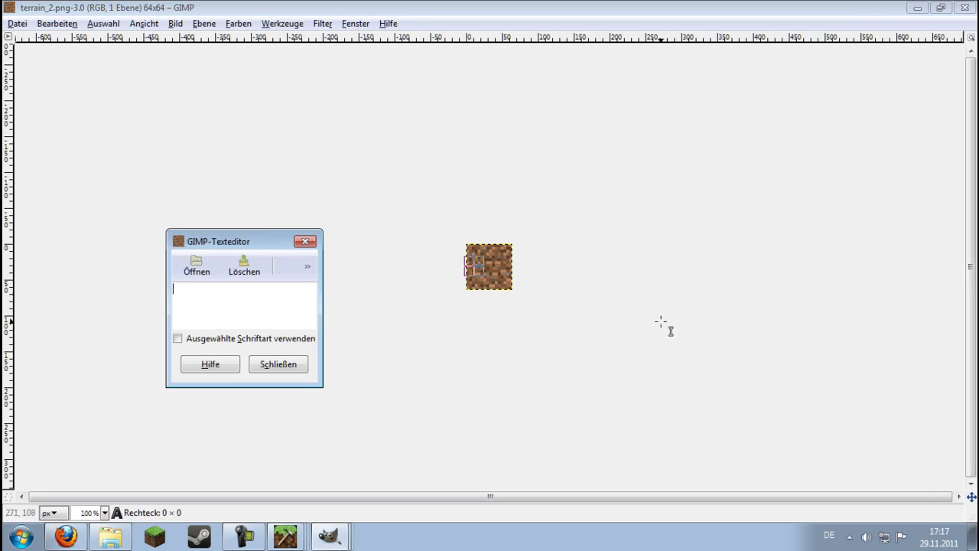
pyautogui.write('Hallo')
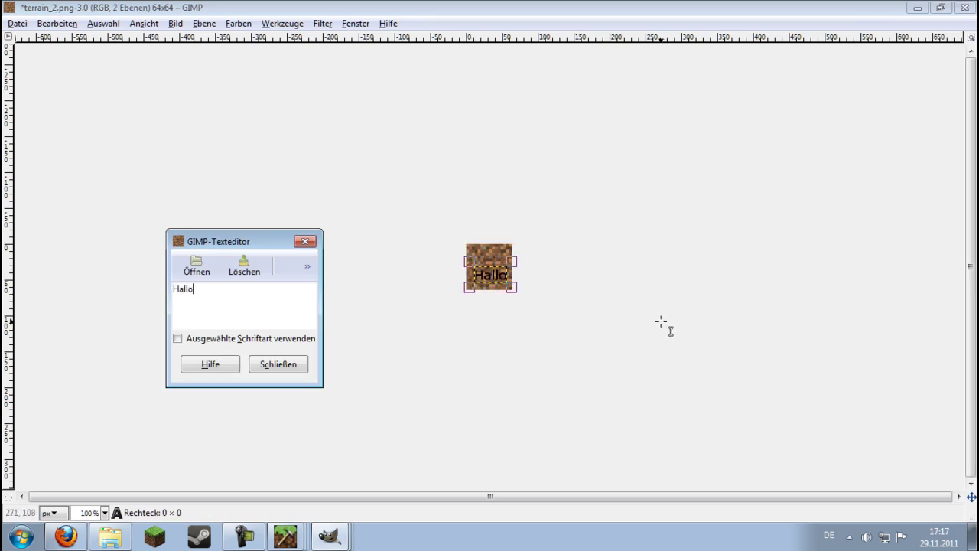
pyautogui.moveTo(478, 265); pyautogui.dragTo(475, 262)
# Save terrain_2.png, exporting it as PNG with the visible layers merged, and dismiss the text editor and the duplicate export request.
pyautogui.click(18, 24)
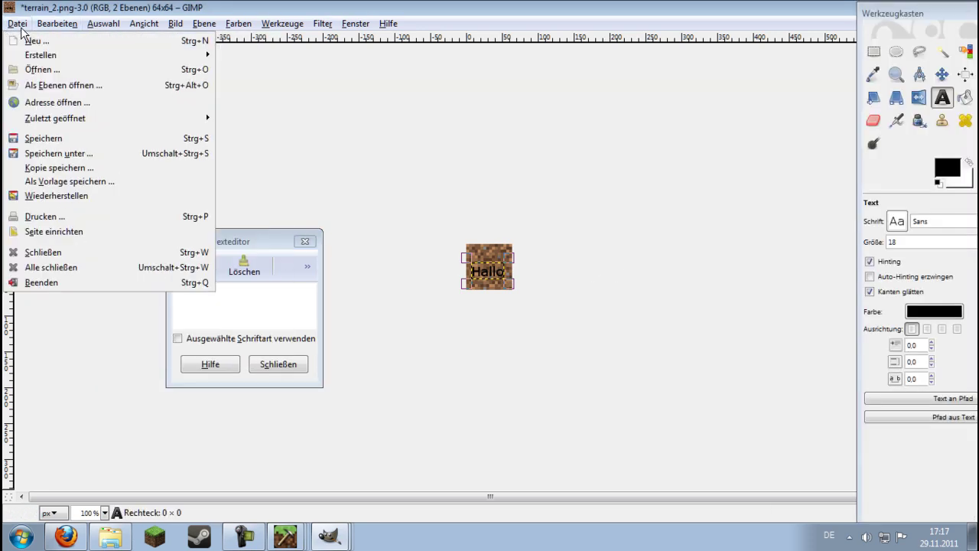
pyautogui.click(49, 138)
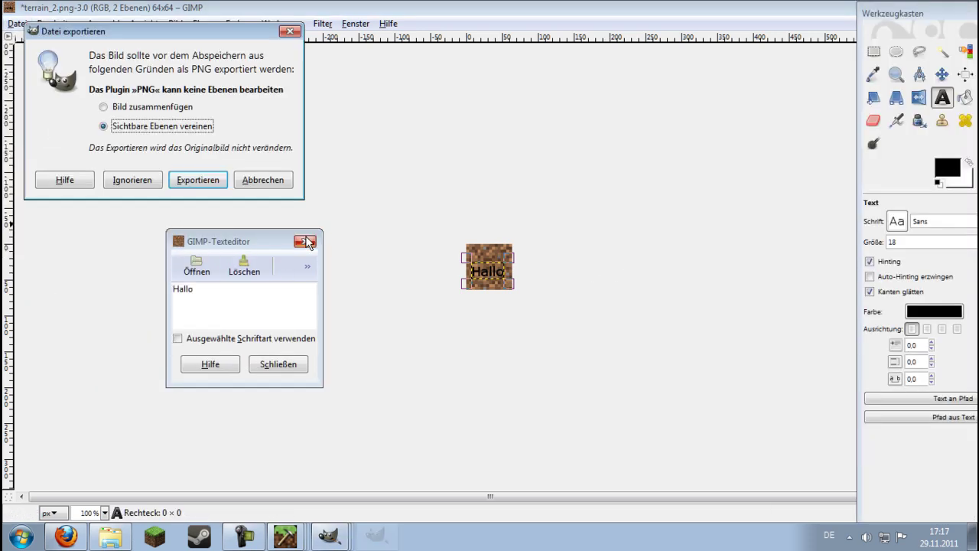
pyautogui.click(266, 364)
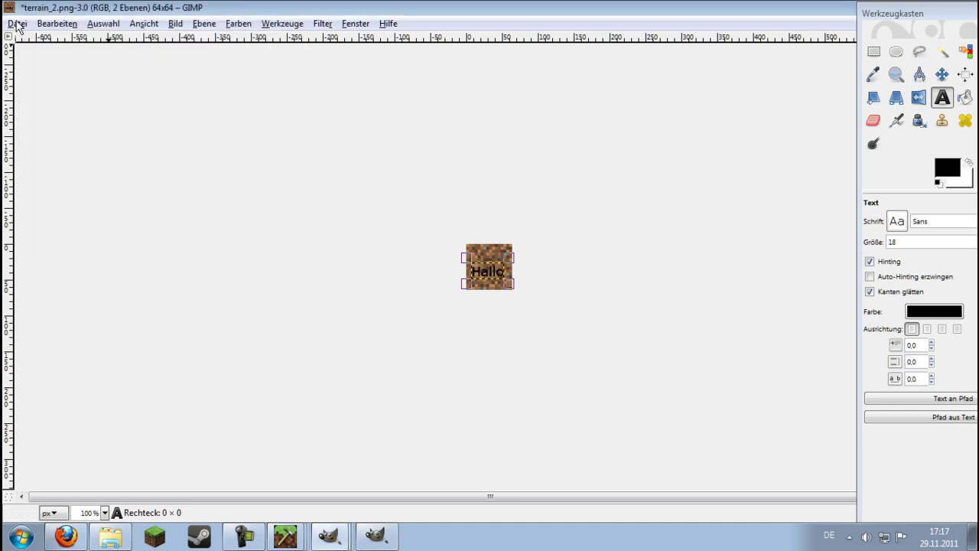
pyautogui.click(56, 24)
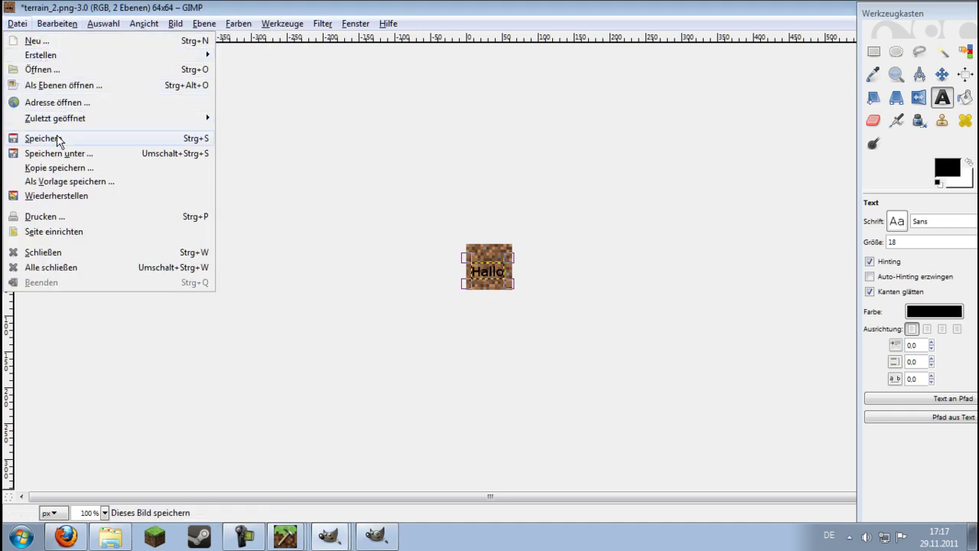
pyautogui.click(372, 251)
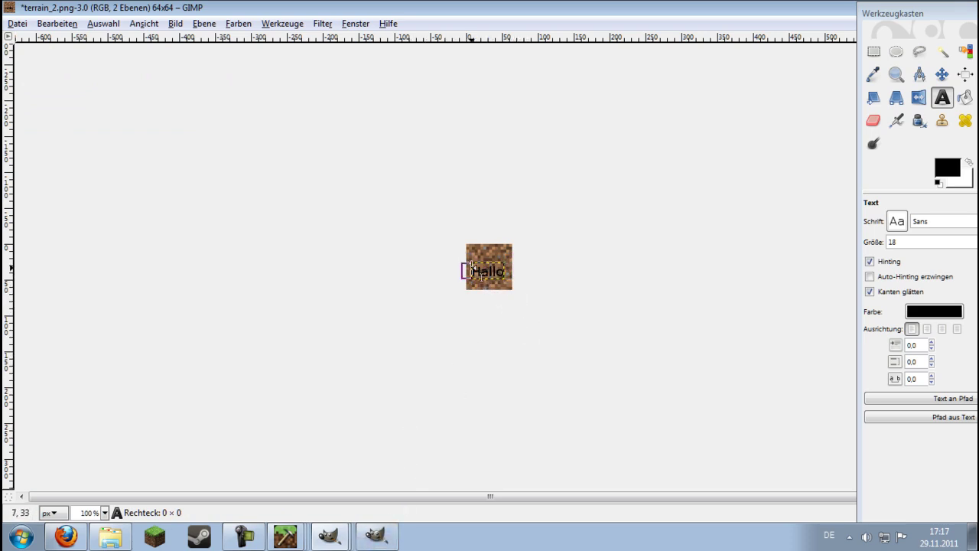
pyautogui.click(491, 261)
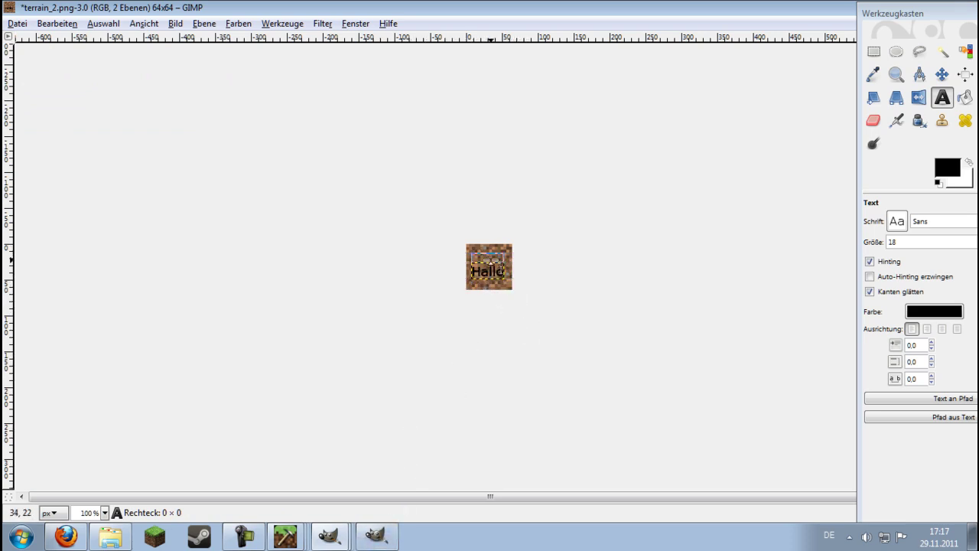
pyautogui.click(385, 540)
pyautogui.click(198, 181)
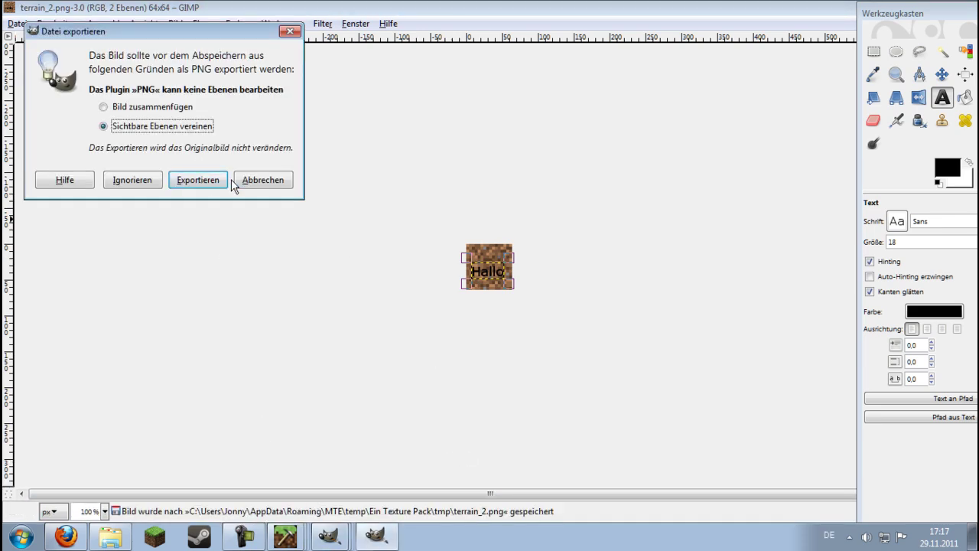
pyautogui.click(274, 183)
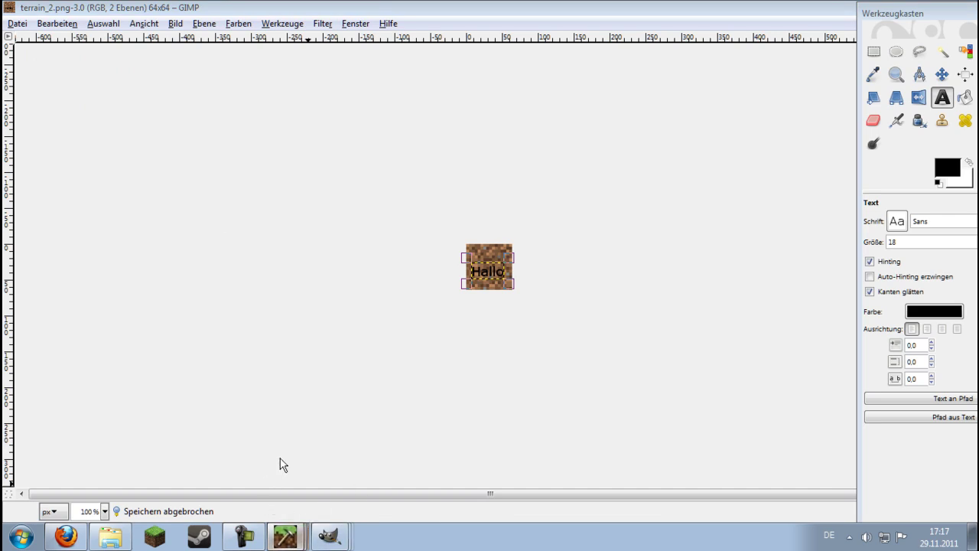
# Switch back to the Ein Texture Pack window in Minecraft Texturepack Editor and update the Dirt tile with the saved edit.
pyautogui.click(285, 536)
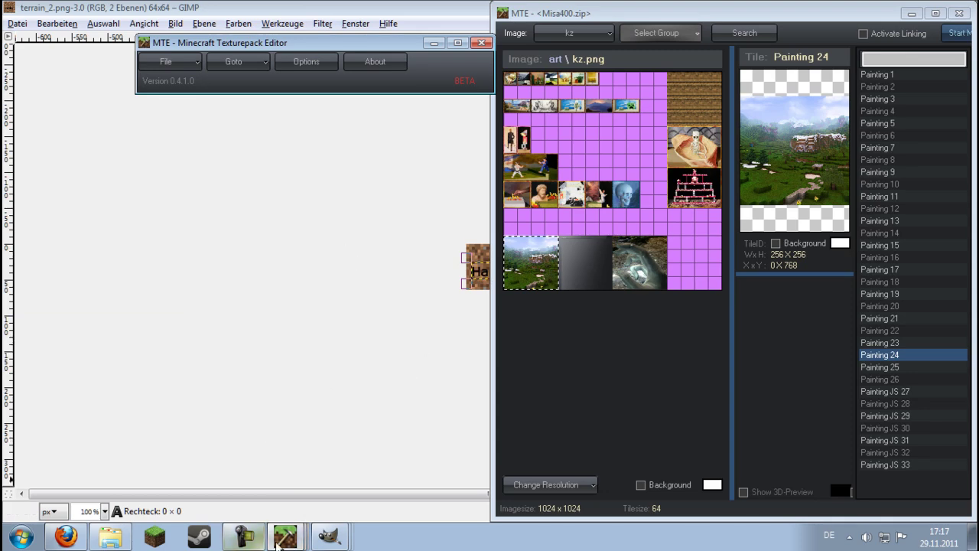
pyautogui.click(285, 535)
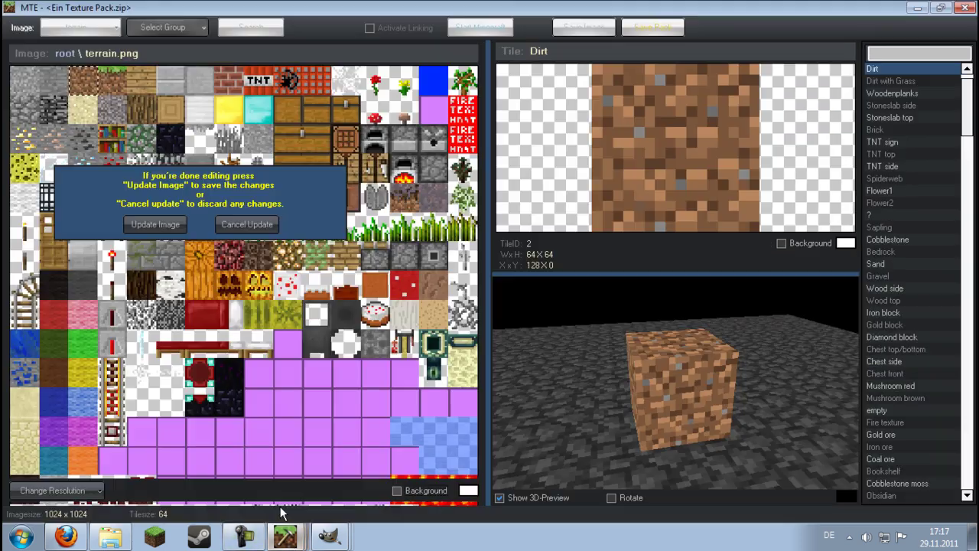
pyautogui.click(158, 225)
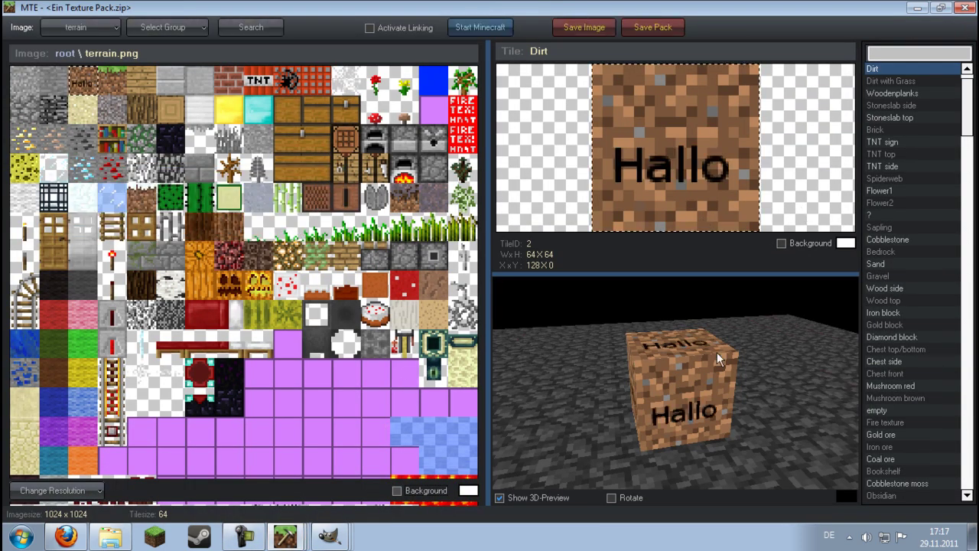
# Rotate the 3D preview of the Dirt block, and preview the big chest, crafting table and Chest front tiles.
pyautogui.moveTo(675, 370); pyautogui.dragTo(405, 201)
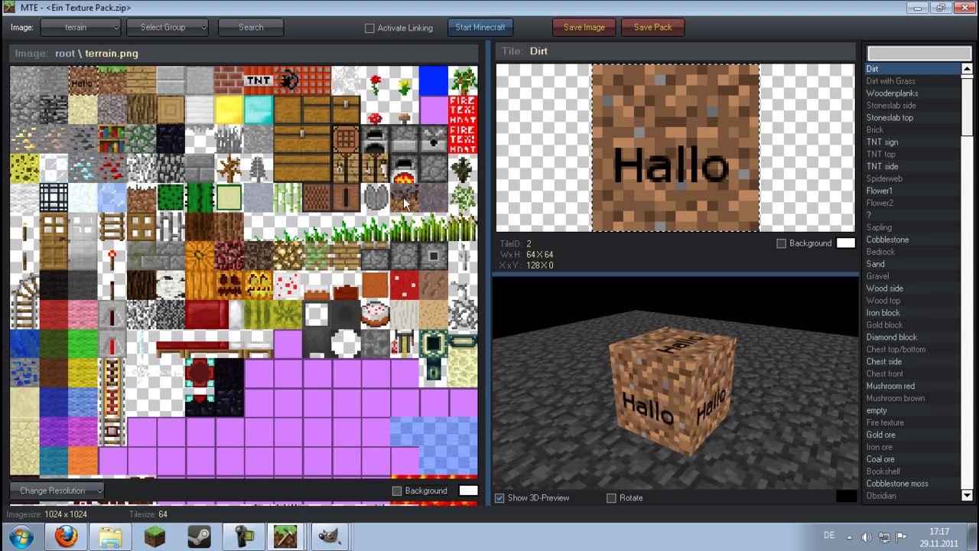
pyautogui.click(340, 169)
pyautogui.click(325, 145)
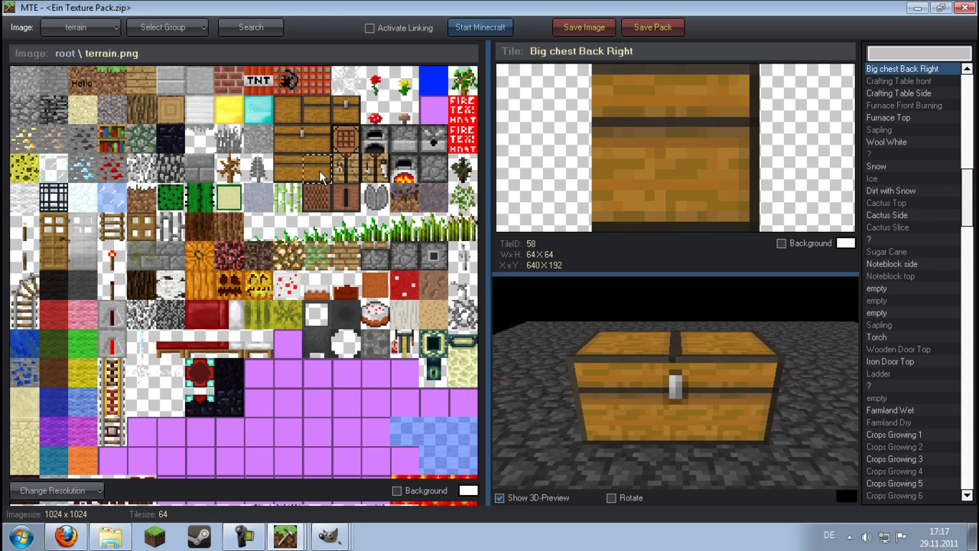
pyautogui.click(292, 164)
pyautogui.click(288, 147)
pyautogui.click(305, 150)
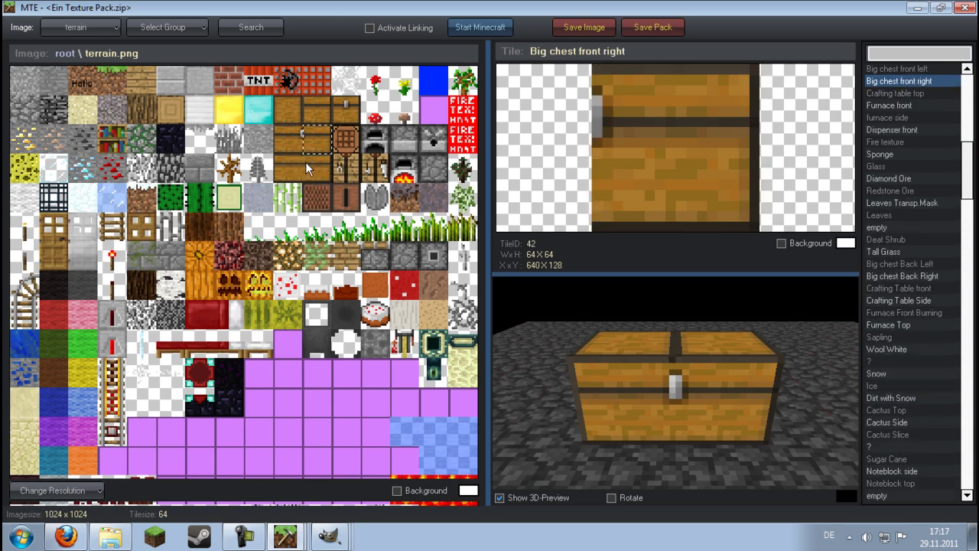
pyautogui.click(305, 161)
pyautogui.click(304, 135)
pyautogui.click(359, 173)
pyautogui.click(357, 137)
pyautogui.click(352, 115)
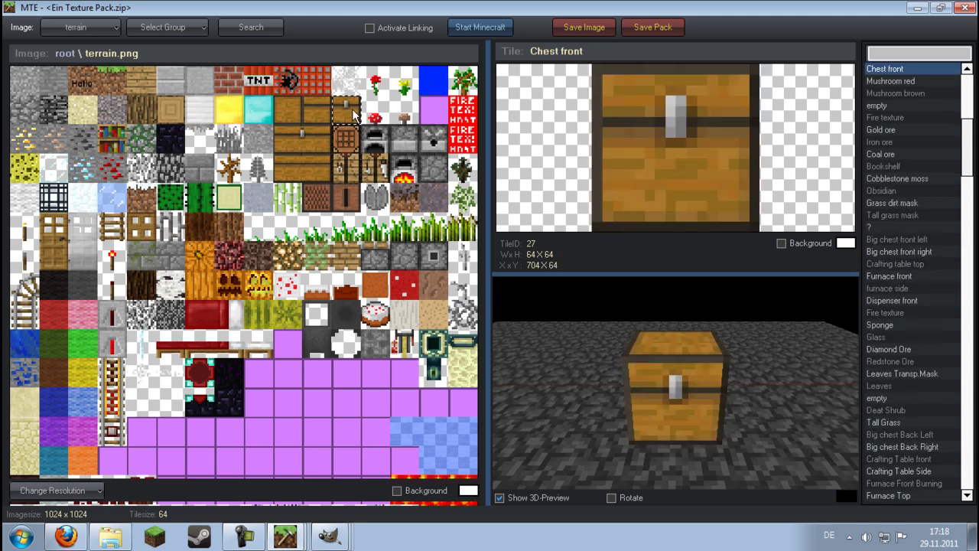
# Preview the red flower, both mushroom tiles and the melon side tile, and look through the available terrain resolutions.
pyautogui.click(375, 83)
pyautogui.click(403, 113)
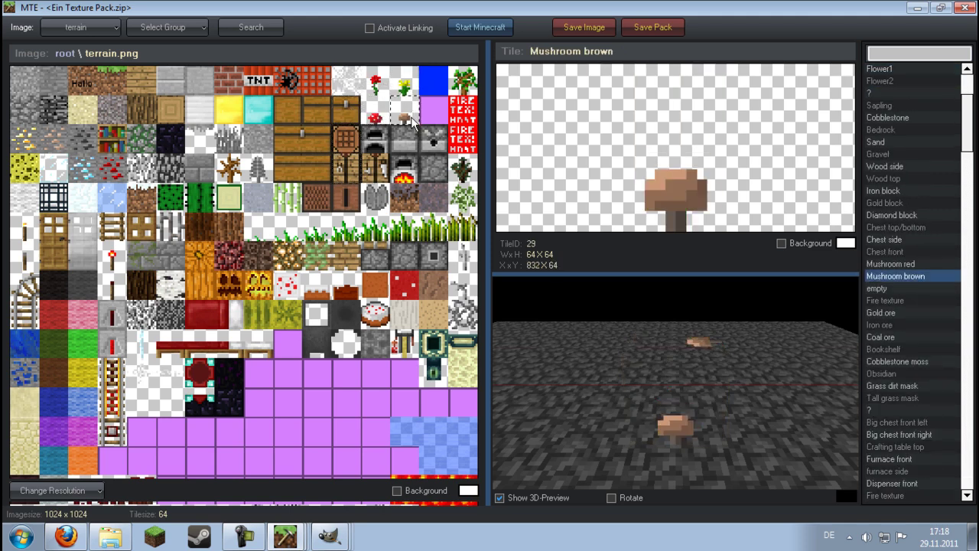
pyautogui.click(373, 115)
pyautogui.click(95, 490)
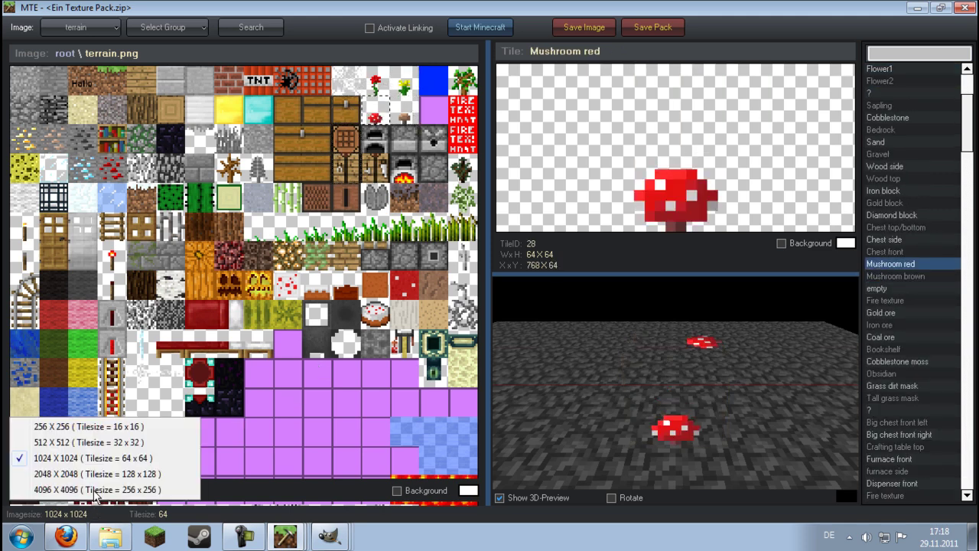
pyautogui.click(263, 317)
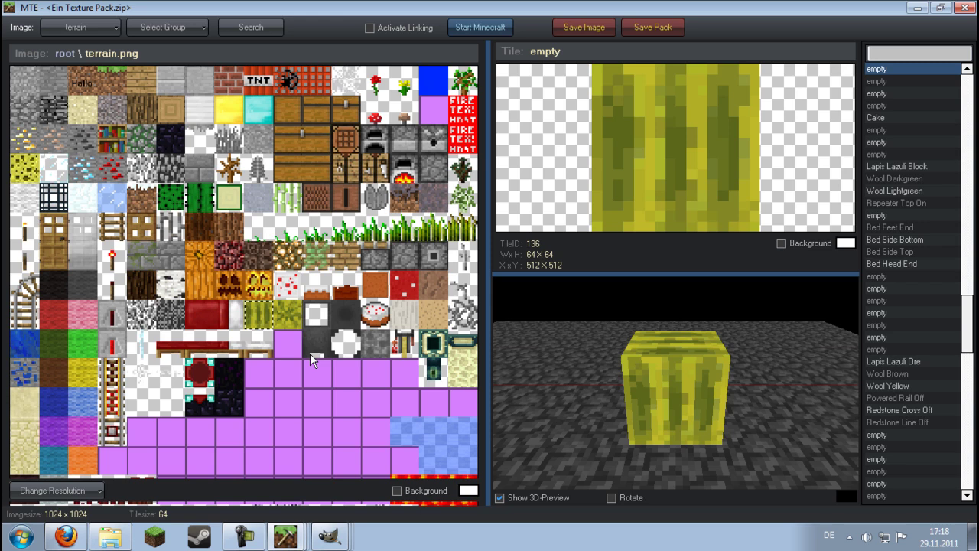
# Inspect several of the purple empty tiles across terrain.png in the tile view and 3D preview.
pyautogui.click(434, 110)
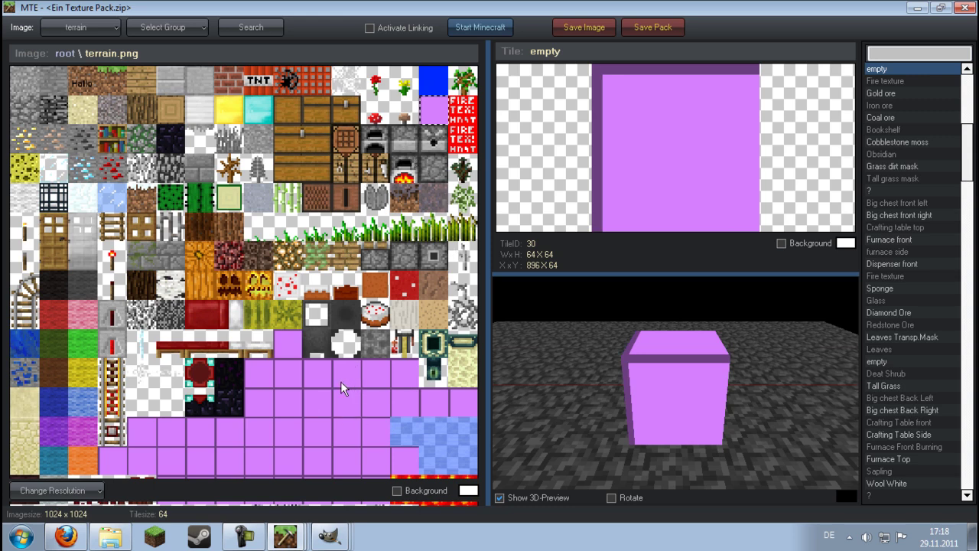
pyautogui.moveTo(341, 381); pyautogui.dragTo(297, 348)
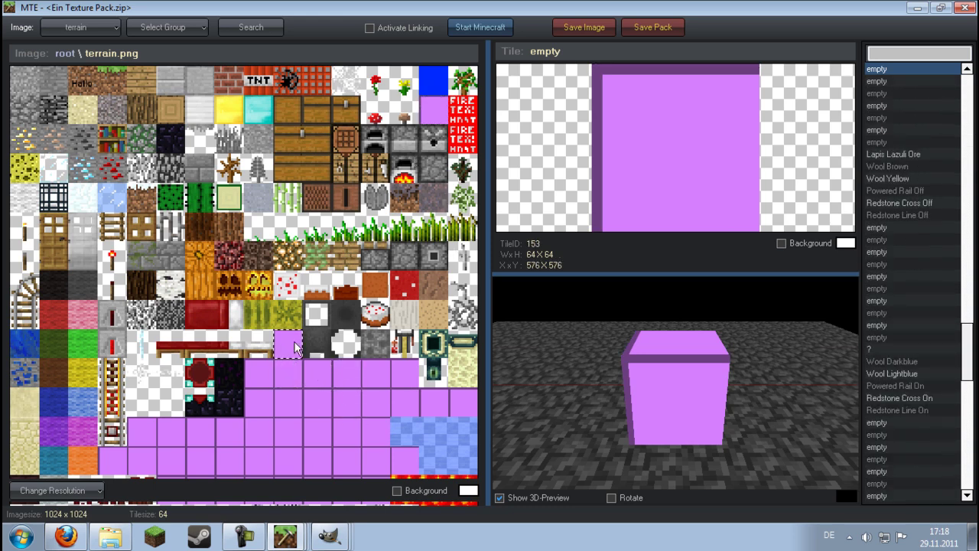
pyautogui.click(428, 120)
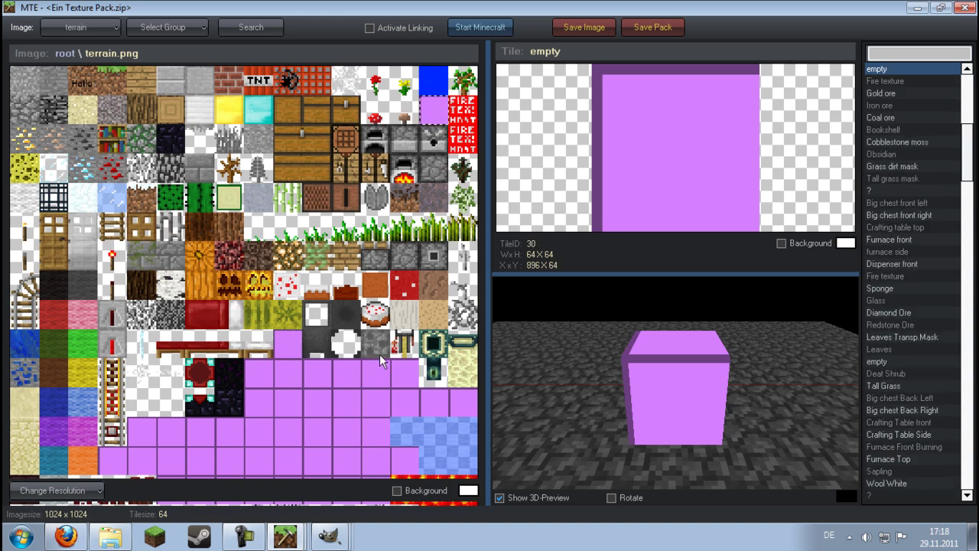
pyautogui.click(379, 389)
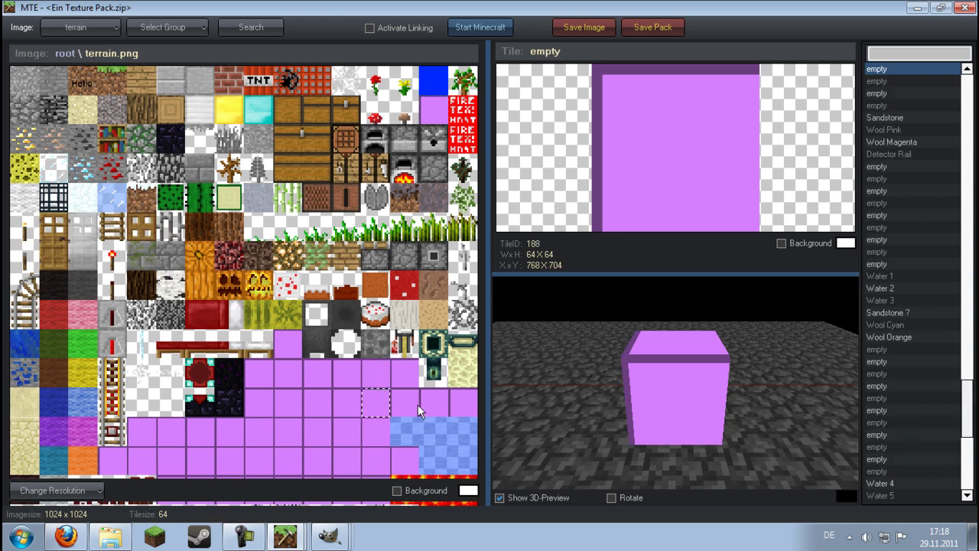
pyautogui.click(453, 400)
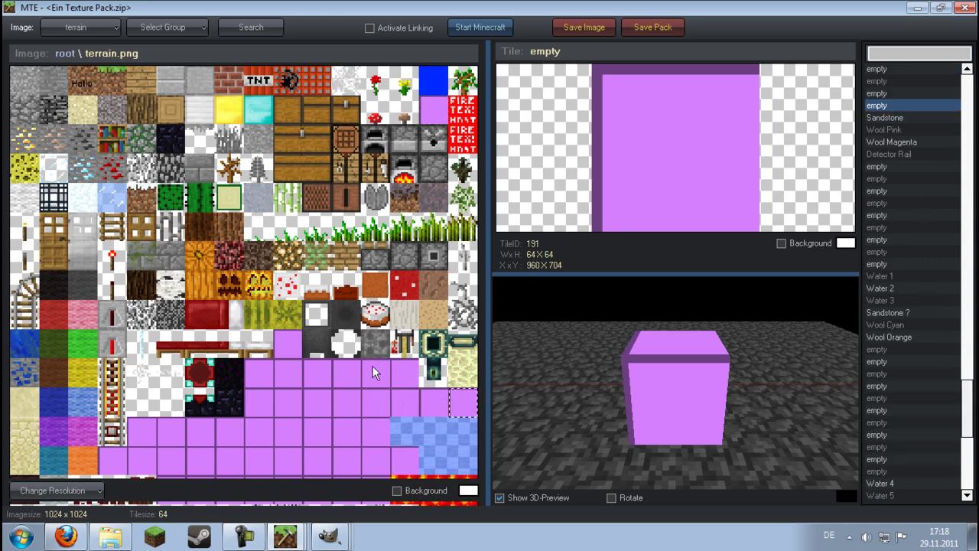
pyautogui.click(299, 344)
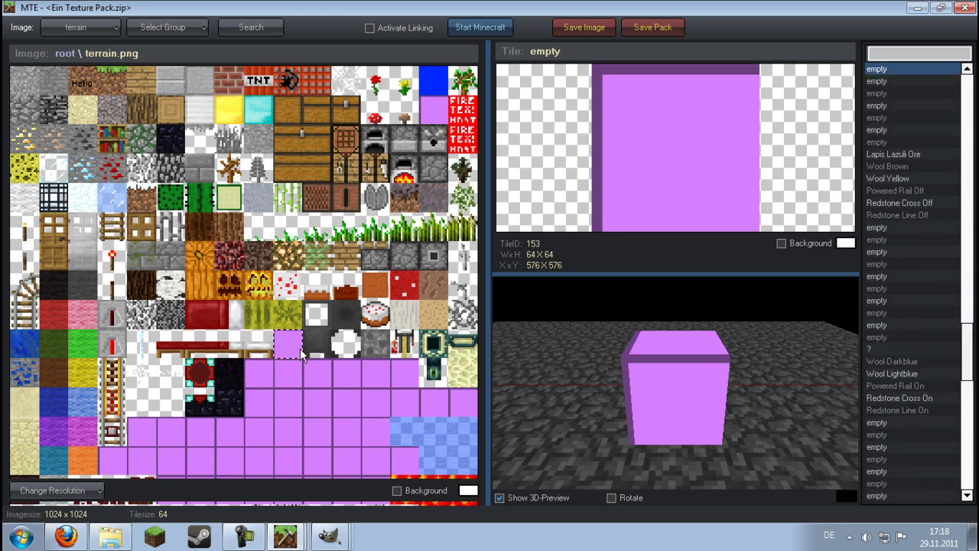
pyautogui.click(312, 377)
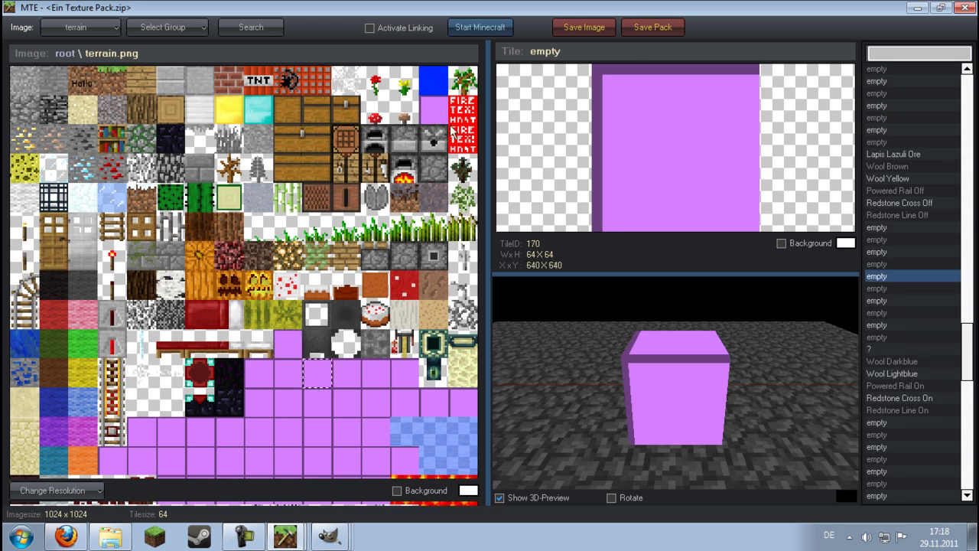
pyautogui.click(433, 109)
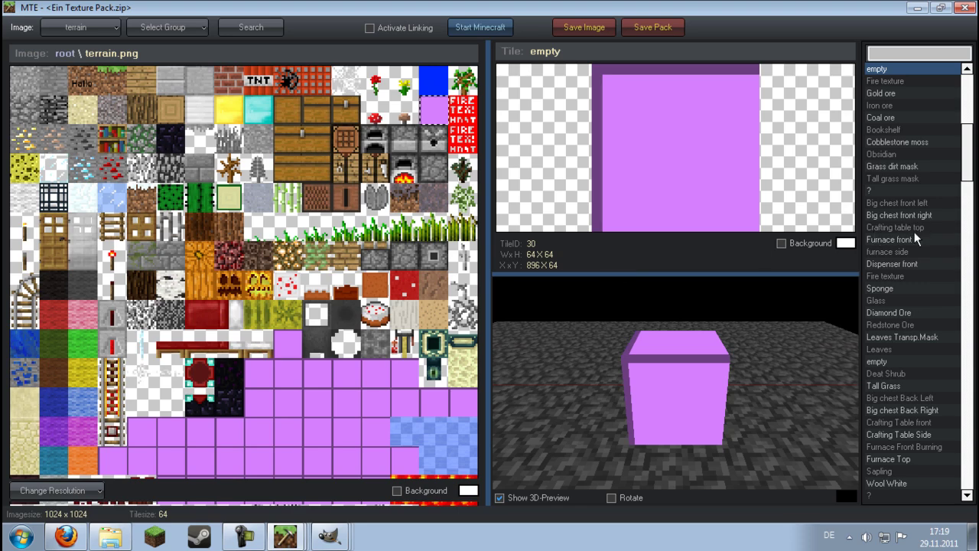
# View the red spotted mushroom block from another angle in the 3D preview and preview the Chest side tile.
pyautogui.click(417, 290)
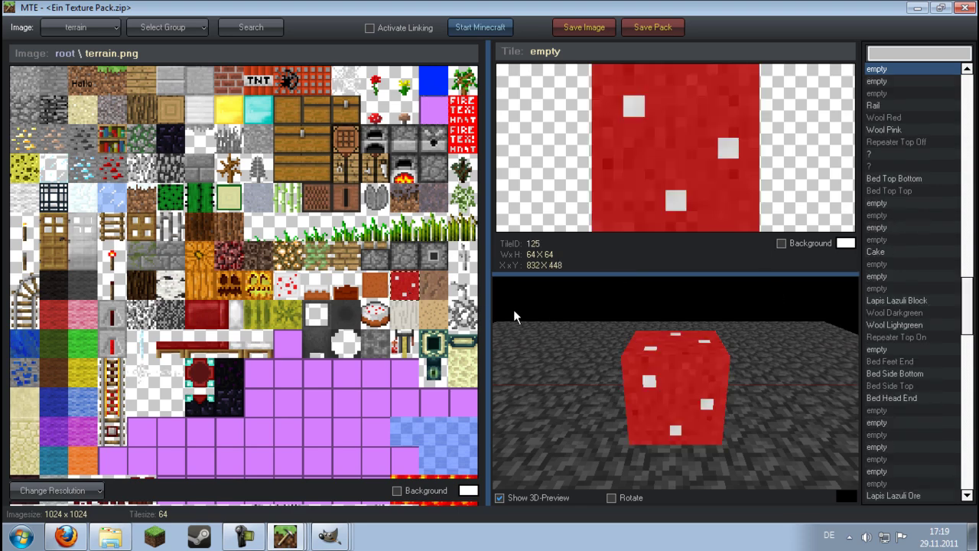
pyautogui.moveTo(743, 374); pyautogui.dragTo(323, 361)
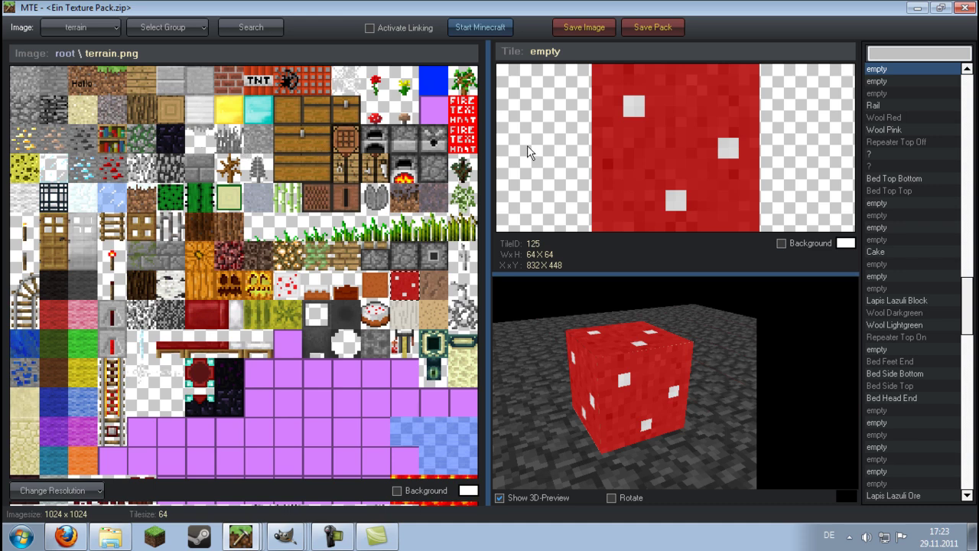
pyautogui.click(329, 119)
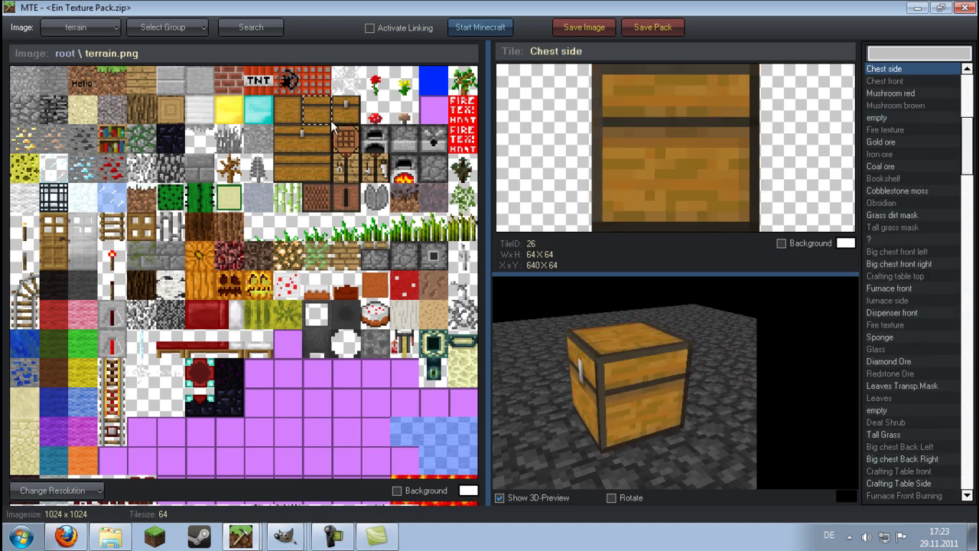
# Open the pack's image list, and locate Ein Texture Pack.zip in the .minecraft texturepacks folder in Windows Explorer before returning to the editor.
pyautogui.click(102, 30)
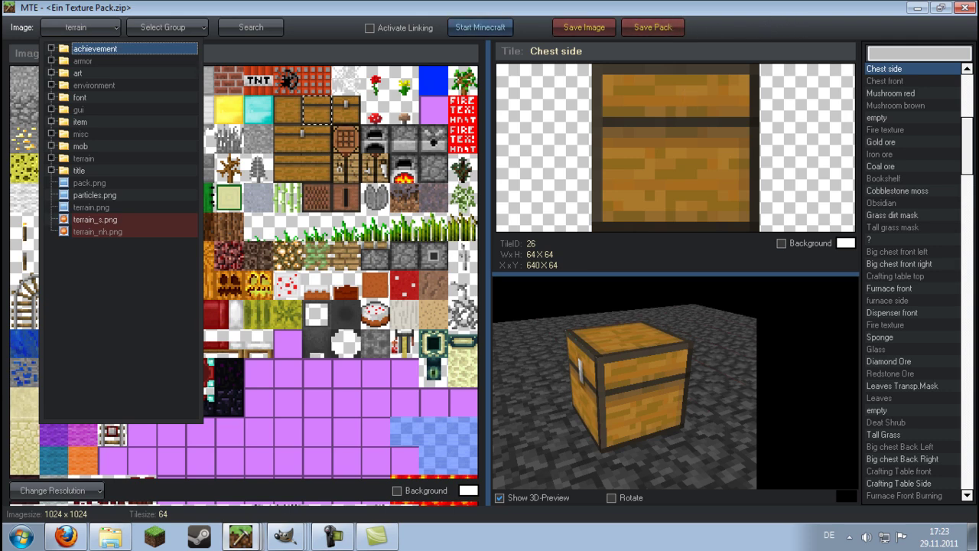
pyautogui.click(111, 537)
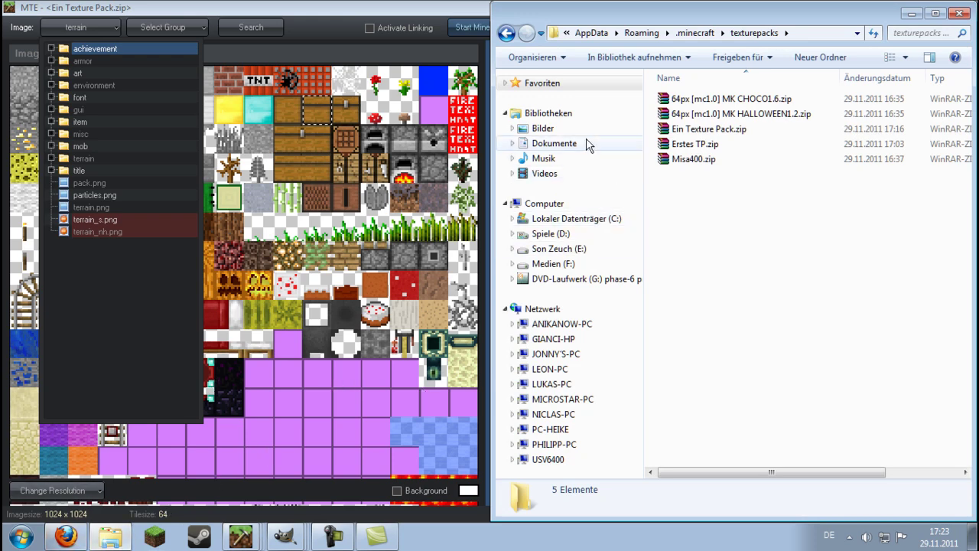
pyautogui.click(696, 33)
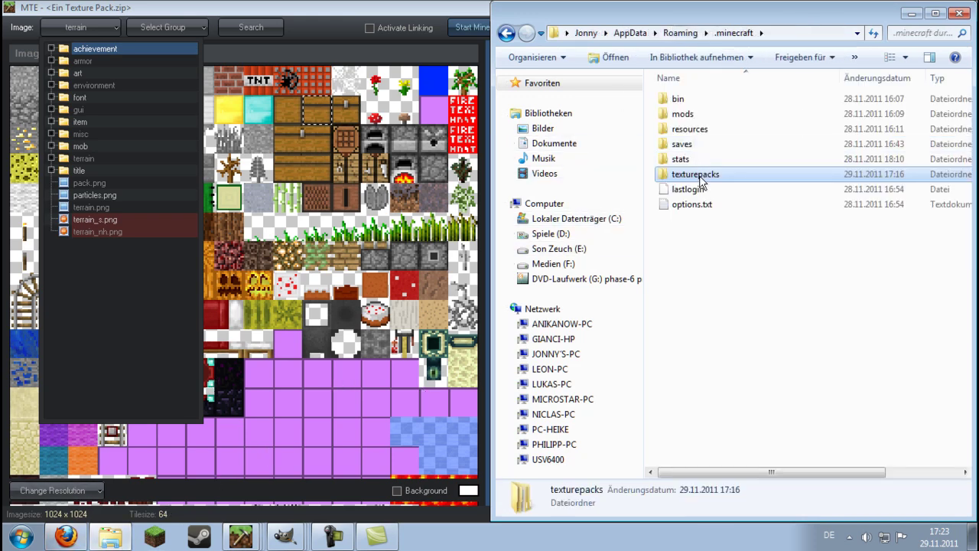
pyautogui.doubleClick(702, 177)
pyautogui.click(773, 128)
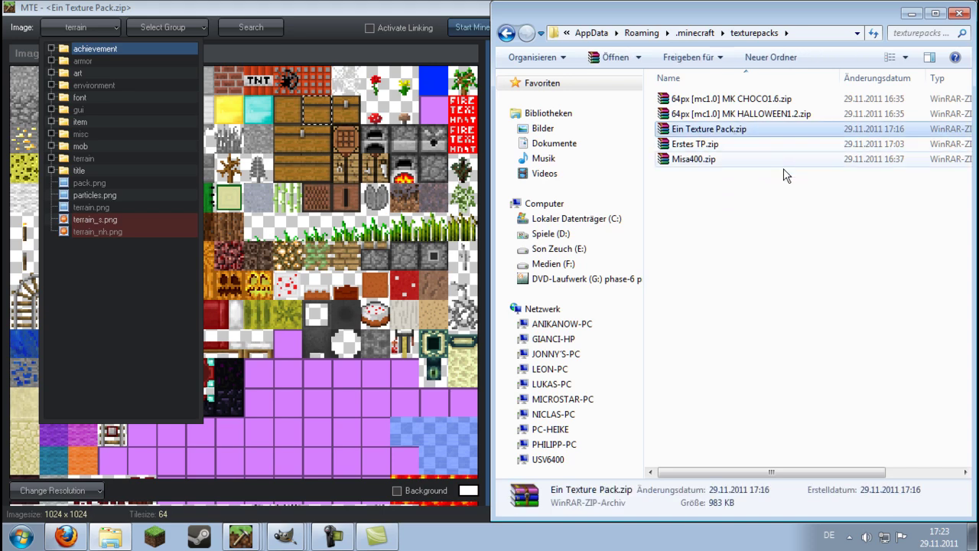
pyautogui.click(446, 14)
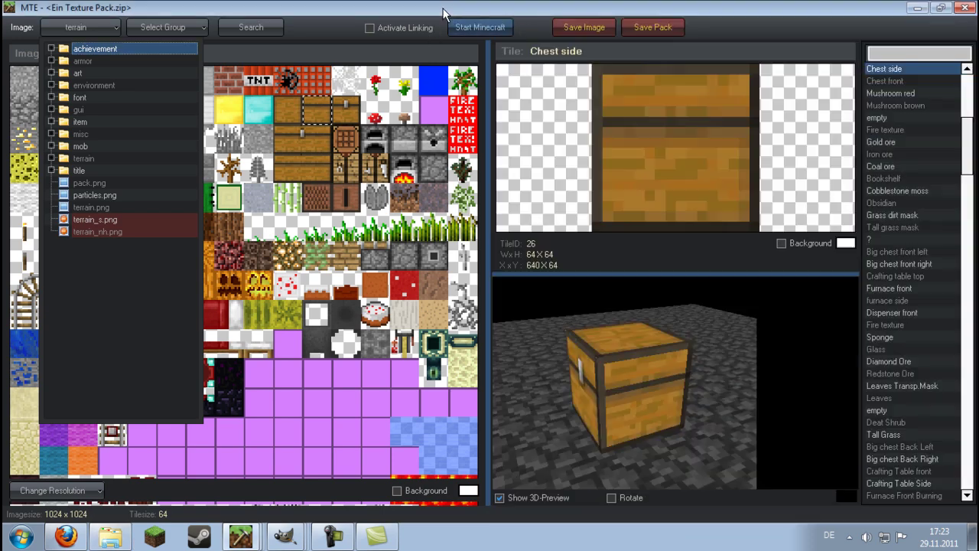